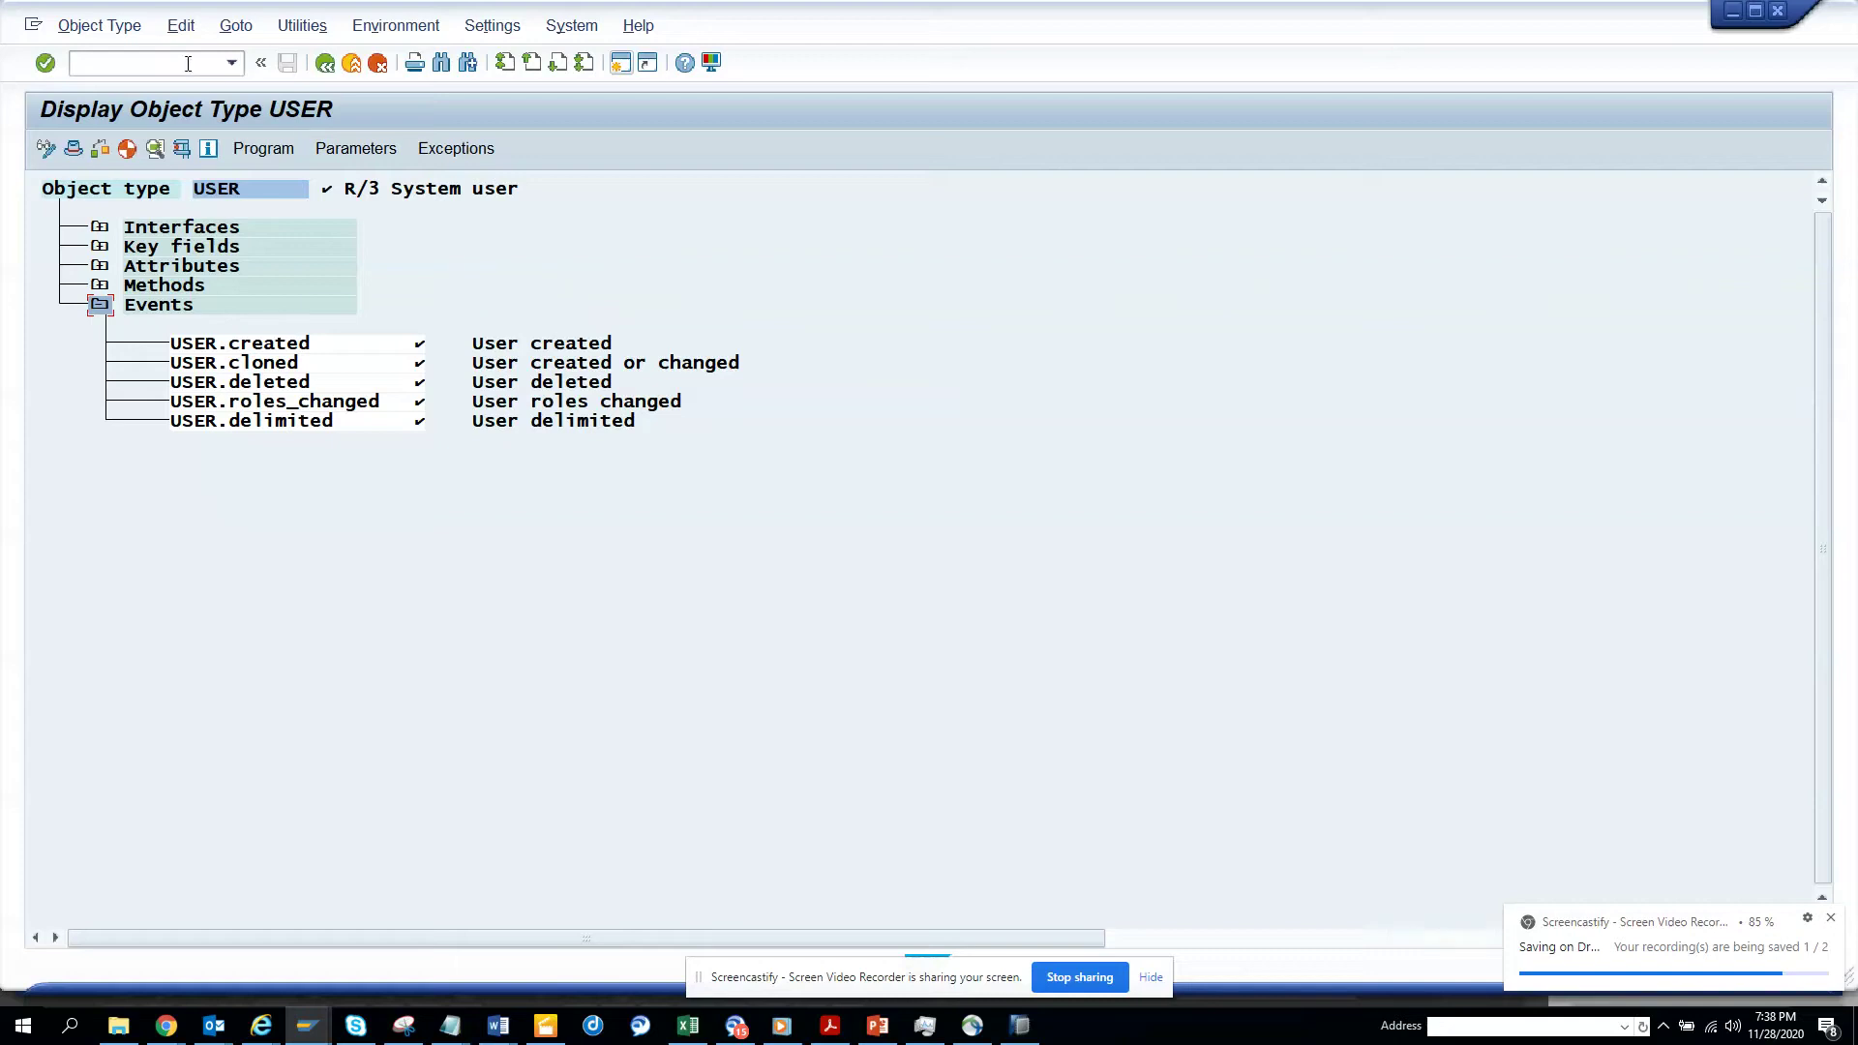
Launch transaction /niw38 from the command field to reach Change PM Orders selection.
left_click(188, 64)
type("/niw38")
key("Return")
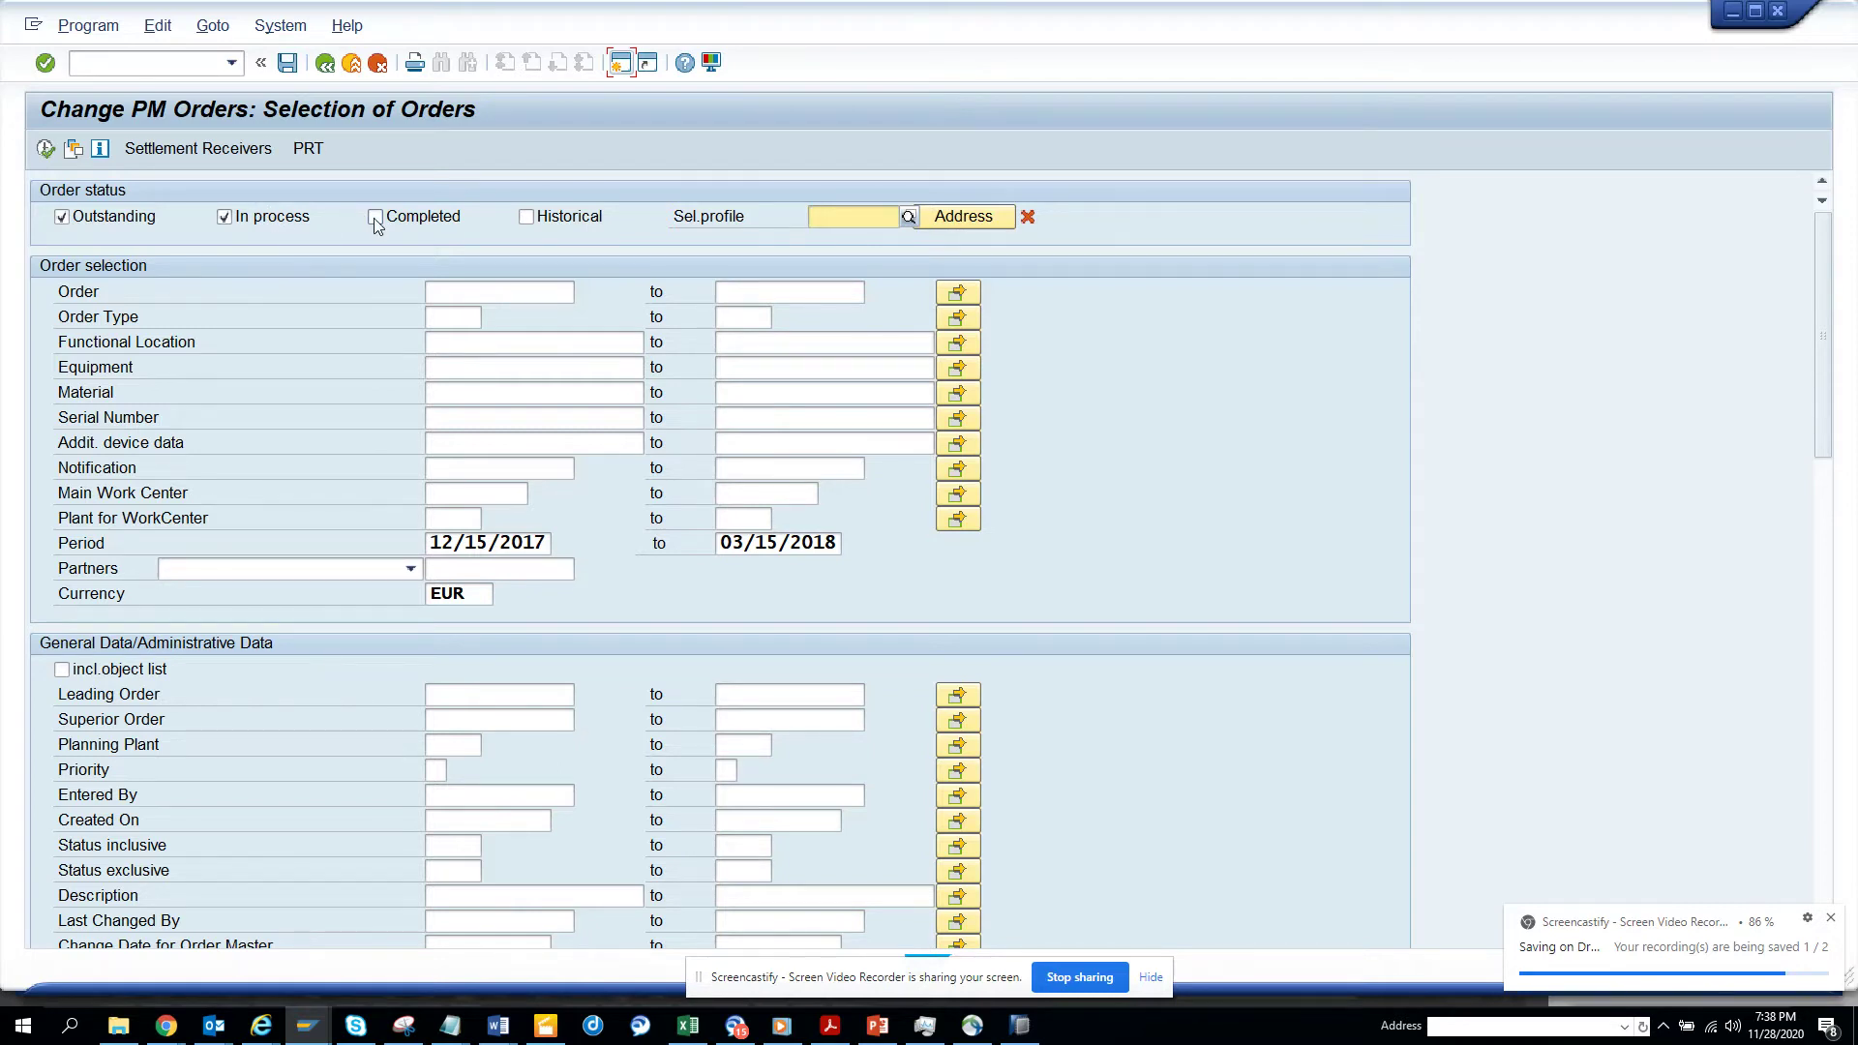
List only Completed PM orders with period 12/15/2017 to 03/15/2020.
left_click(375, 216)
left_click(230, 219)
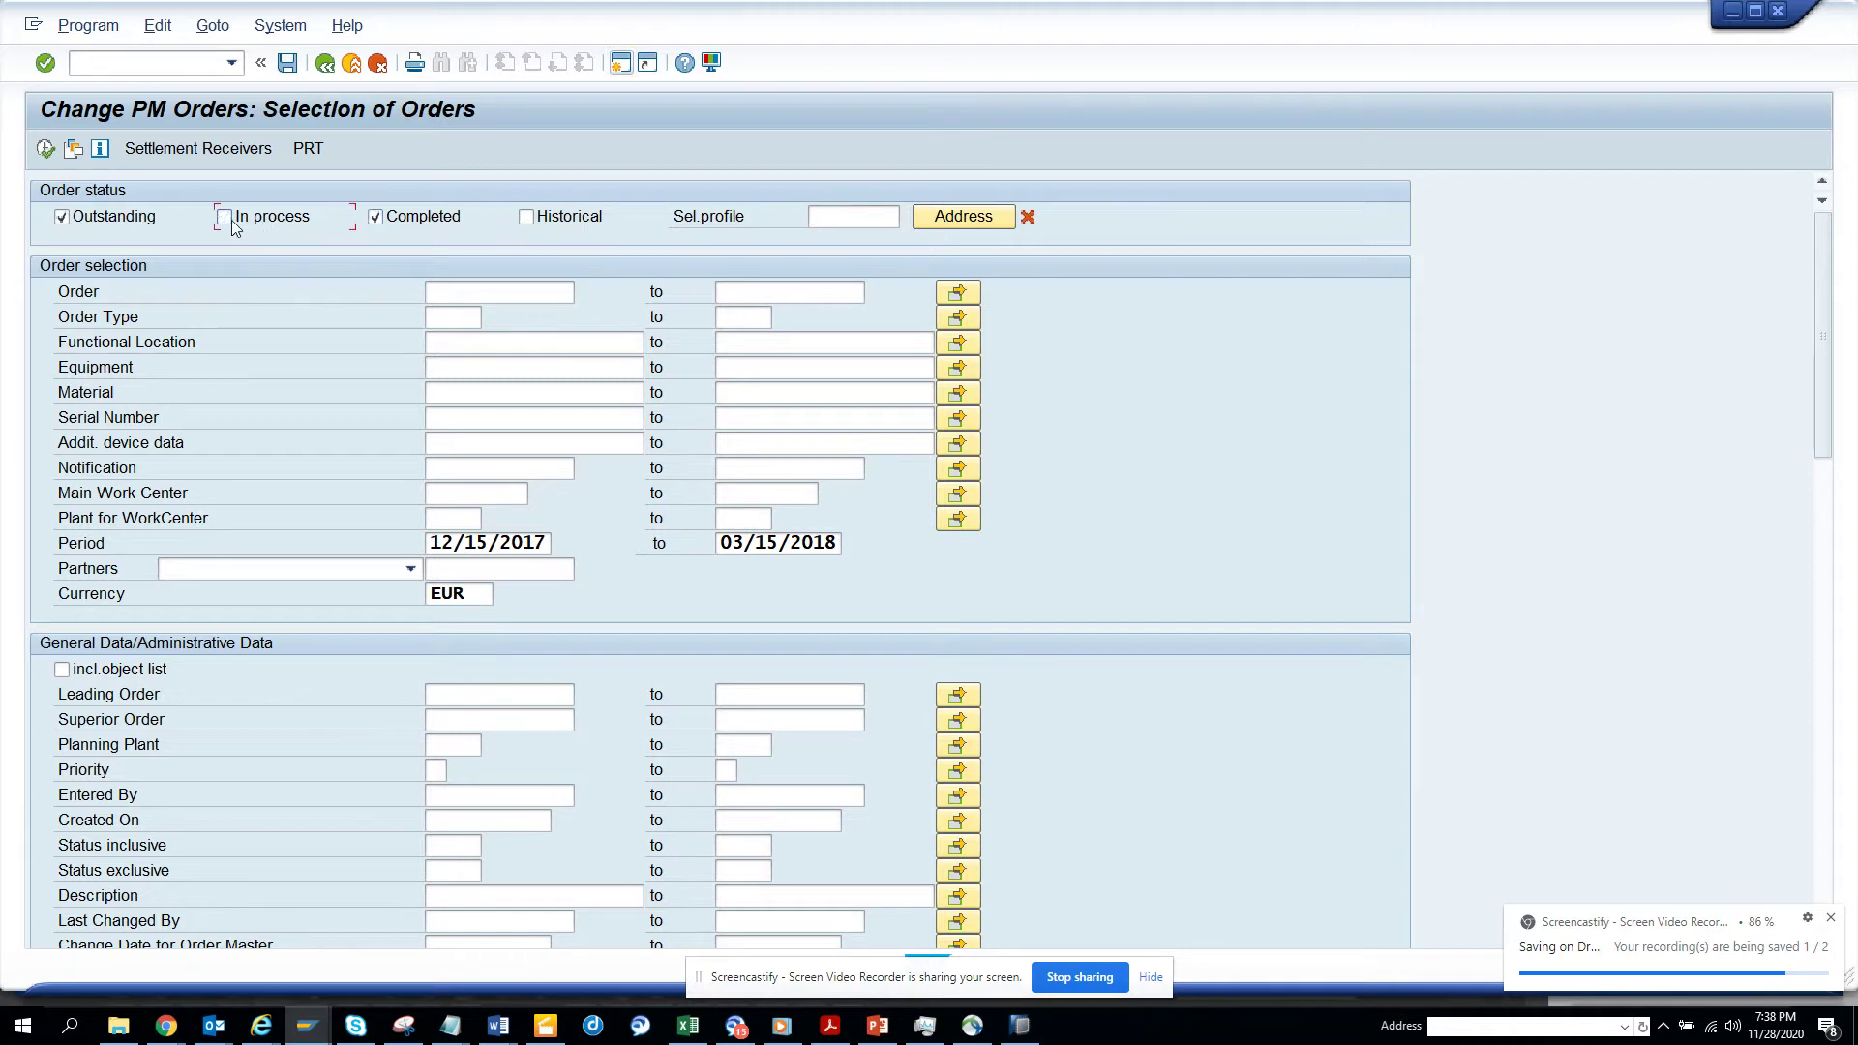
left_click(121, 217)
left_click(540, 542)
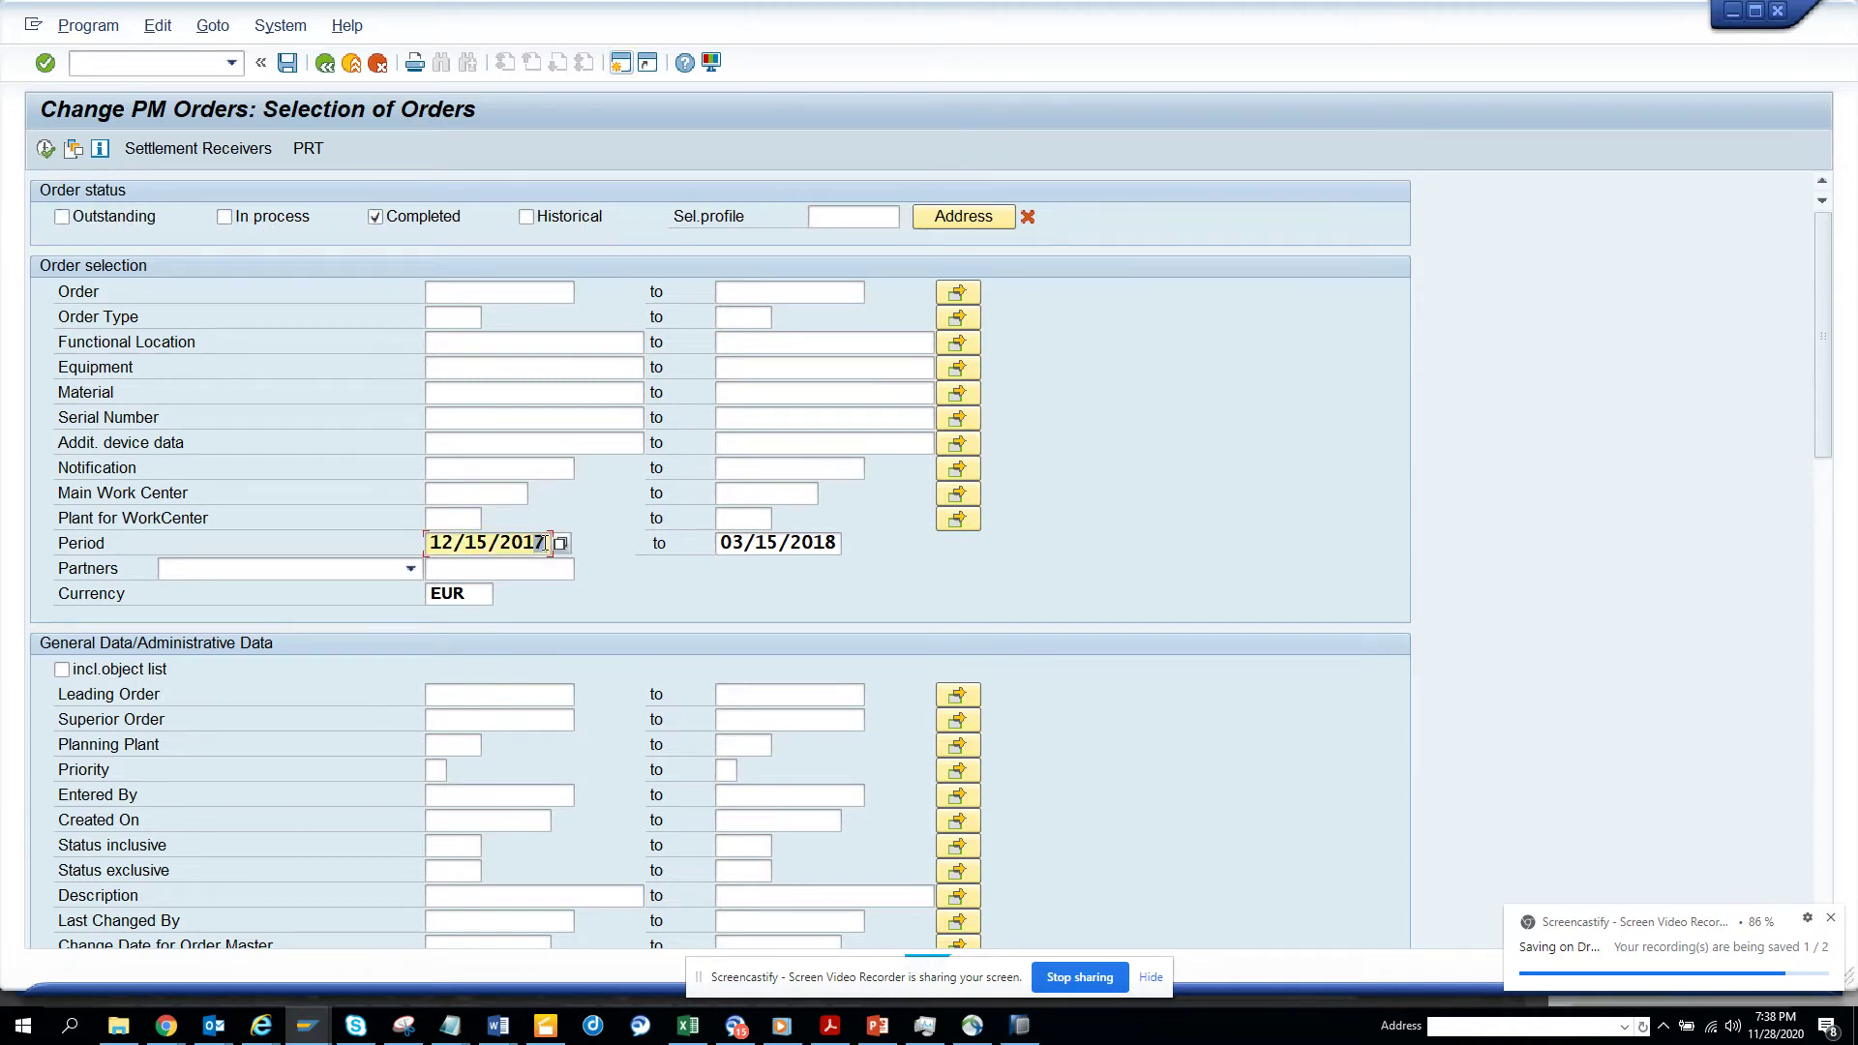
left_click(819, 540)
type("20")
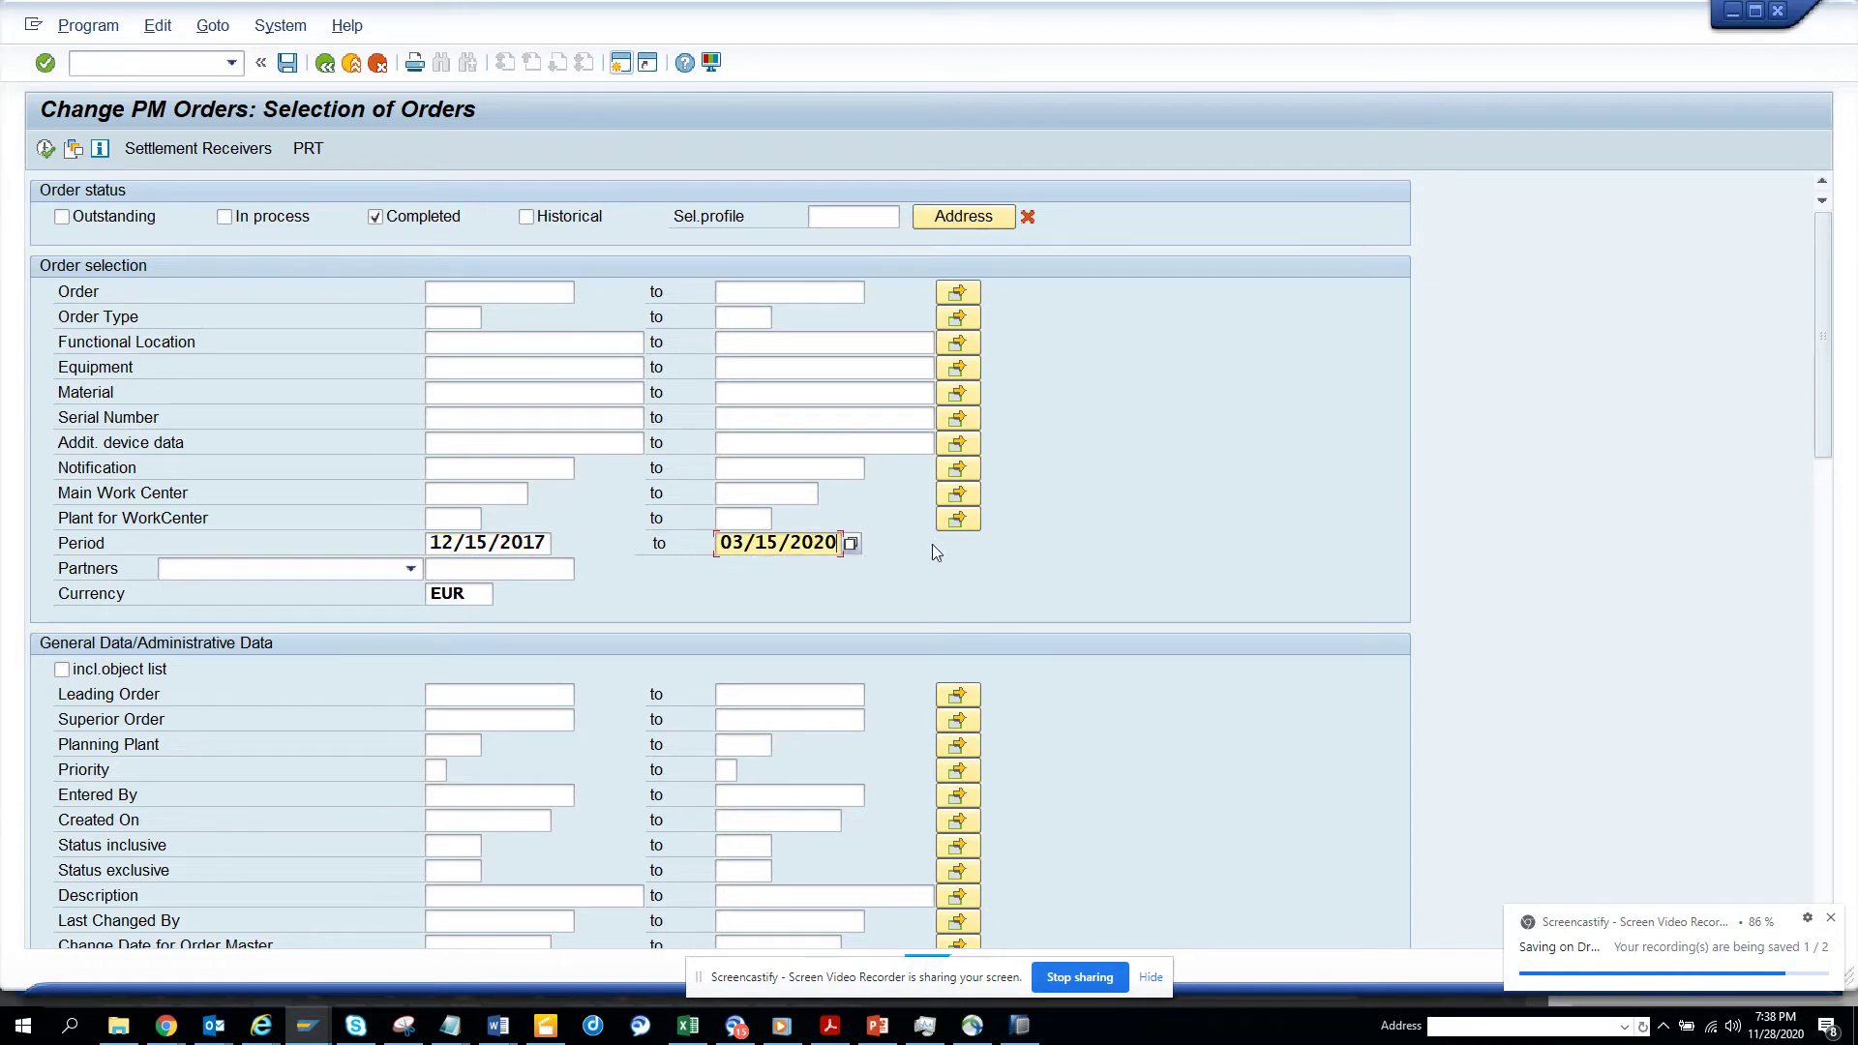
left_click(45, 148)
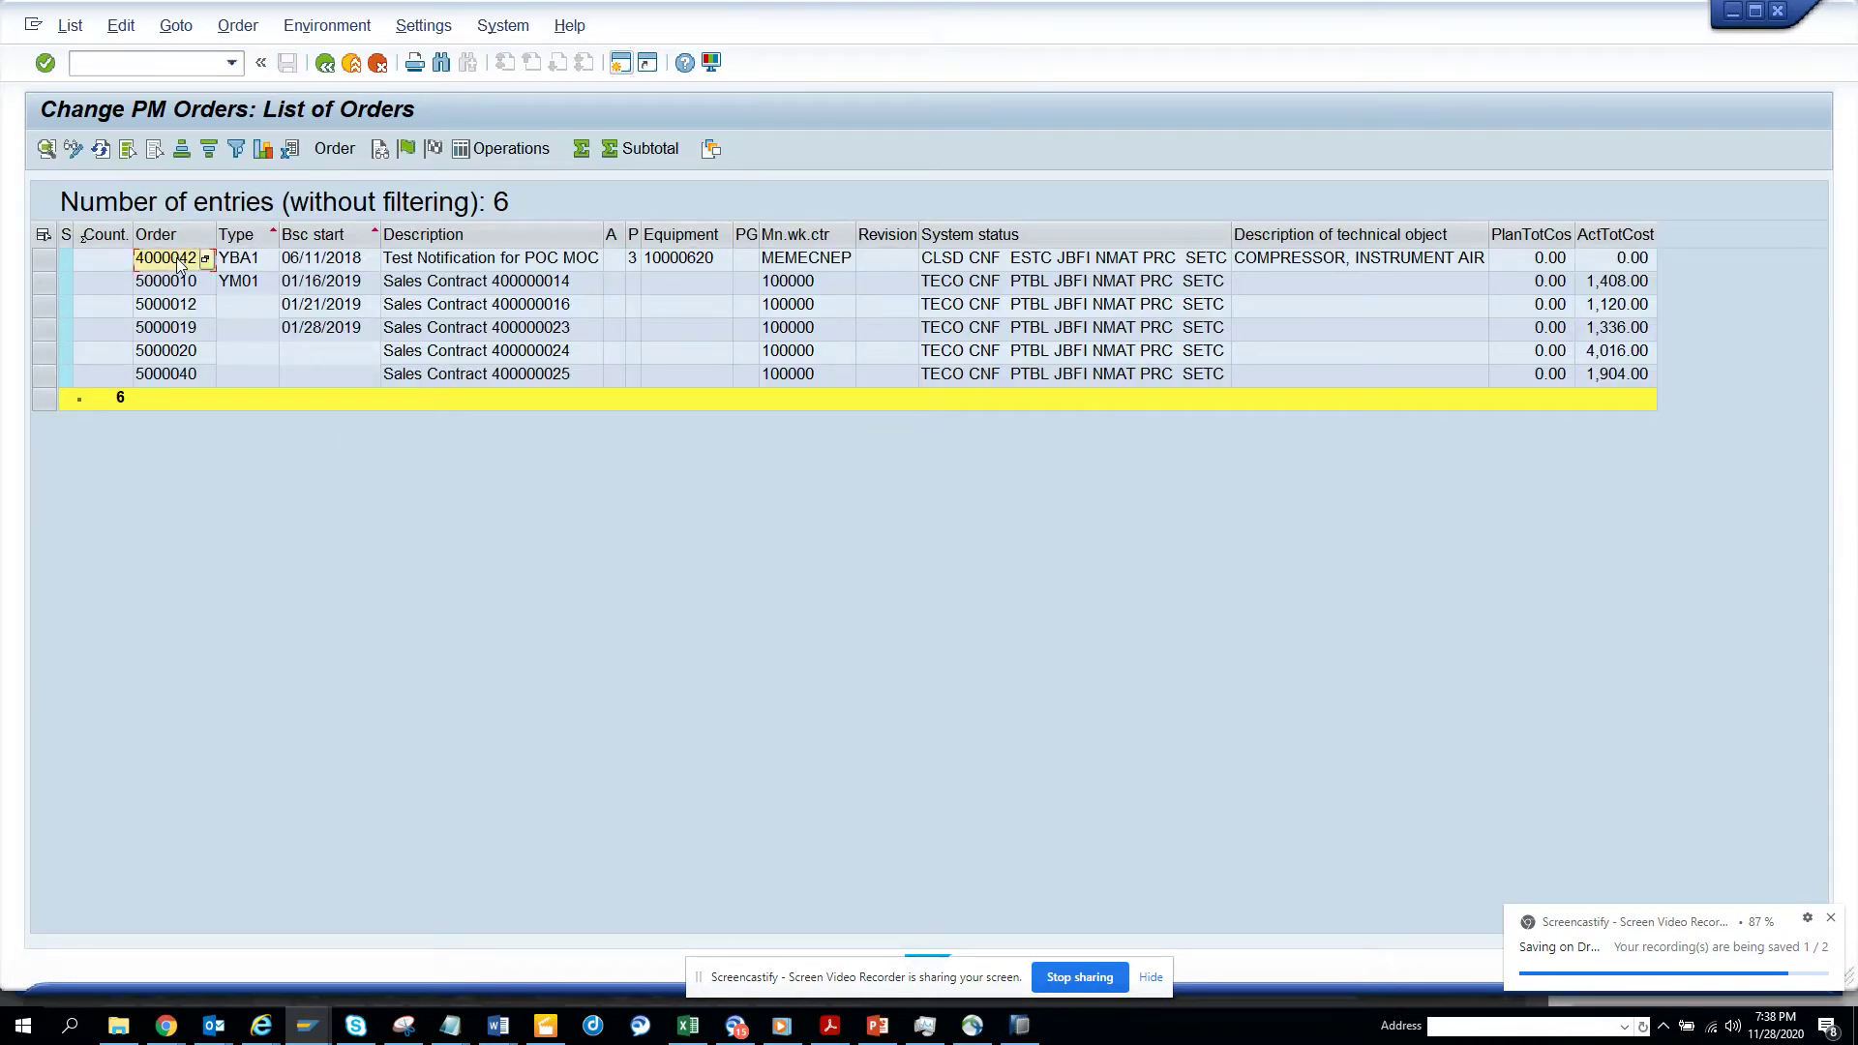
double_click(176, 257)
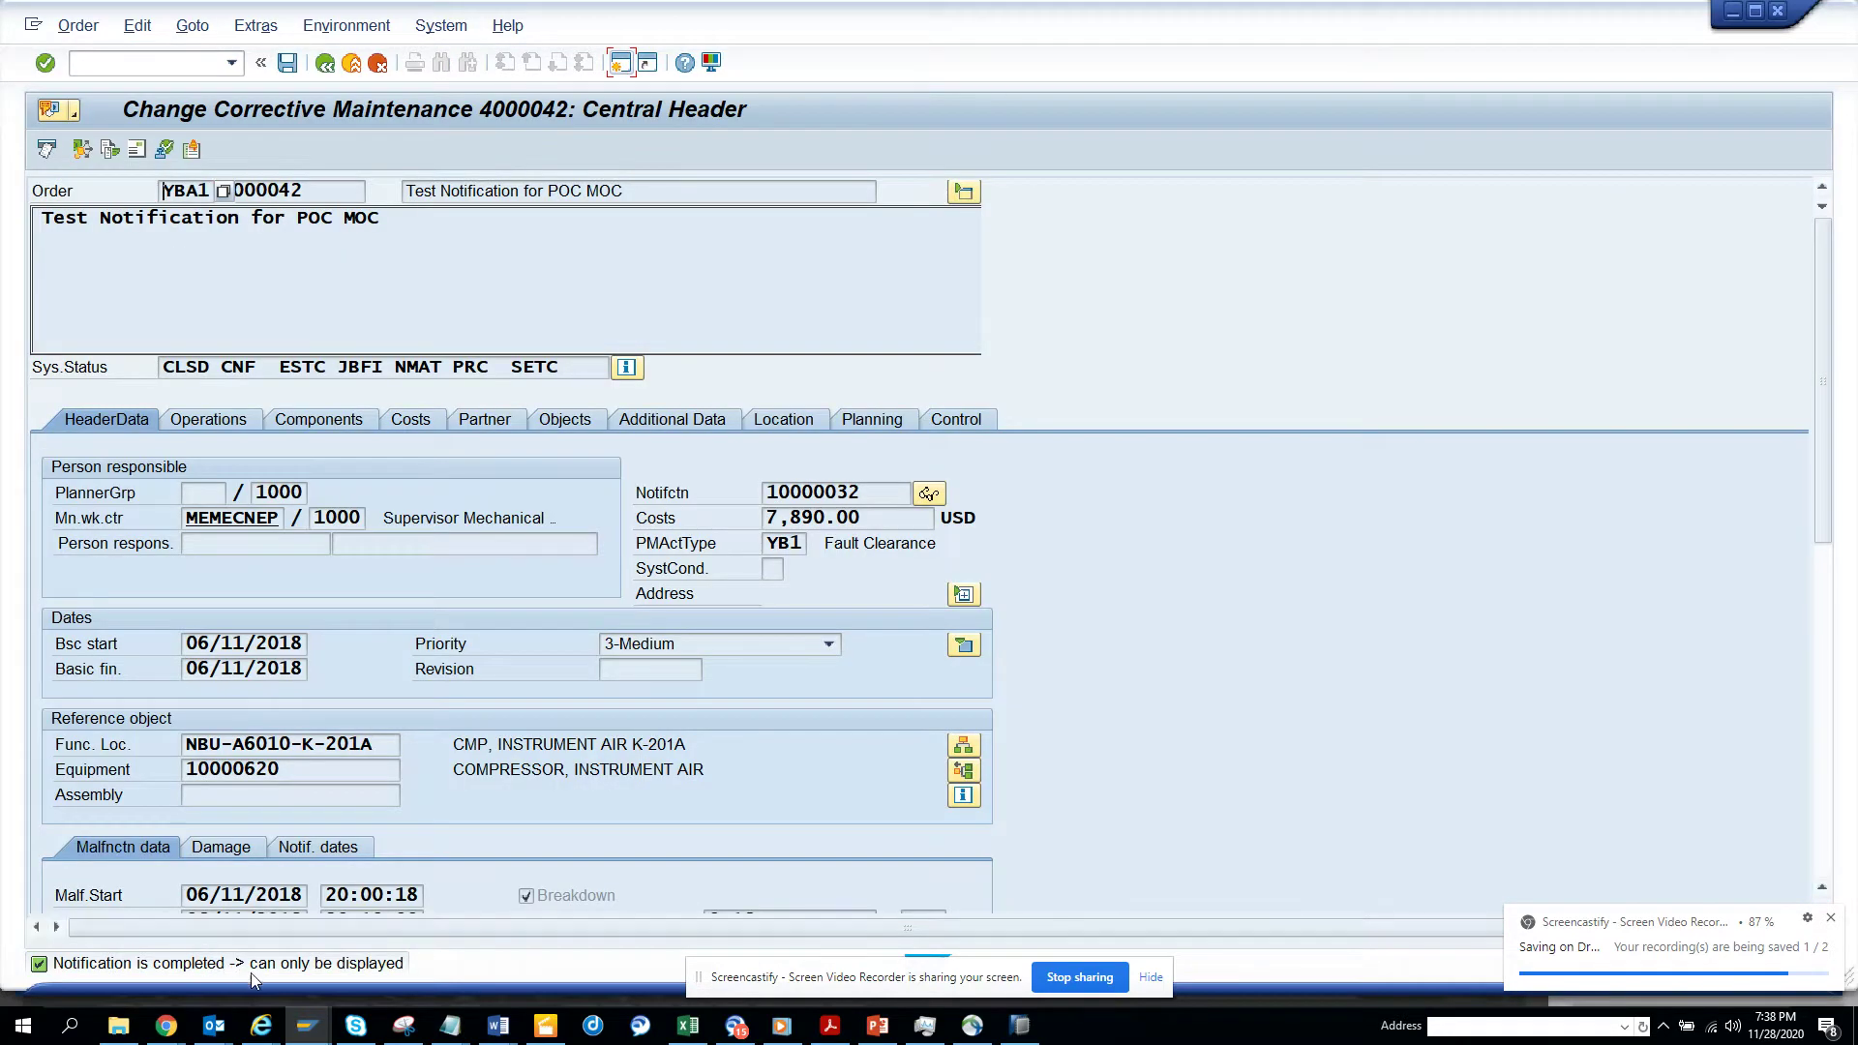
left_click(79, 25)
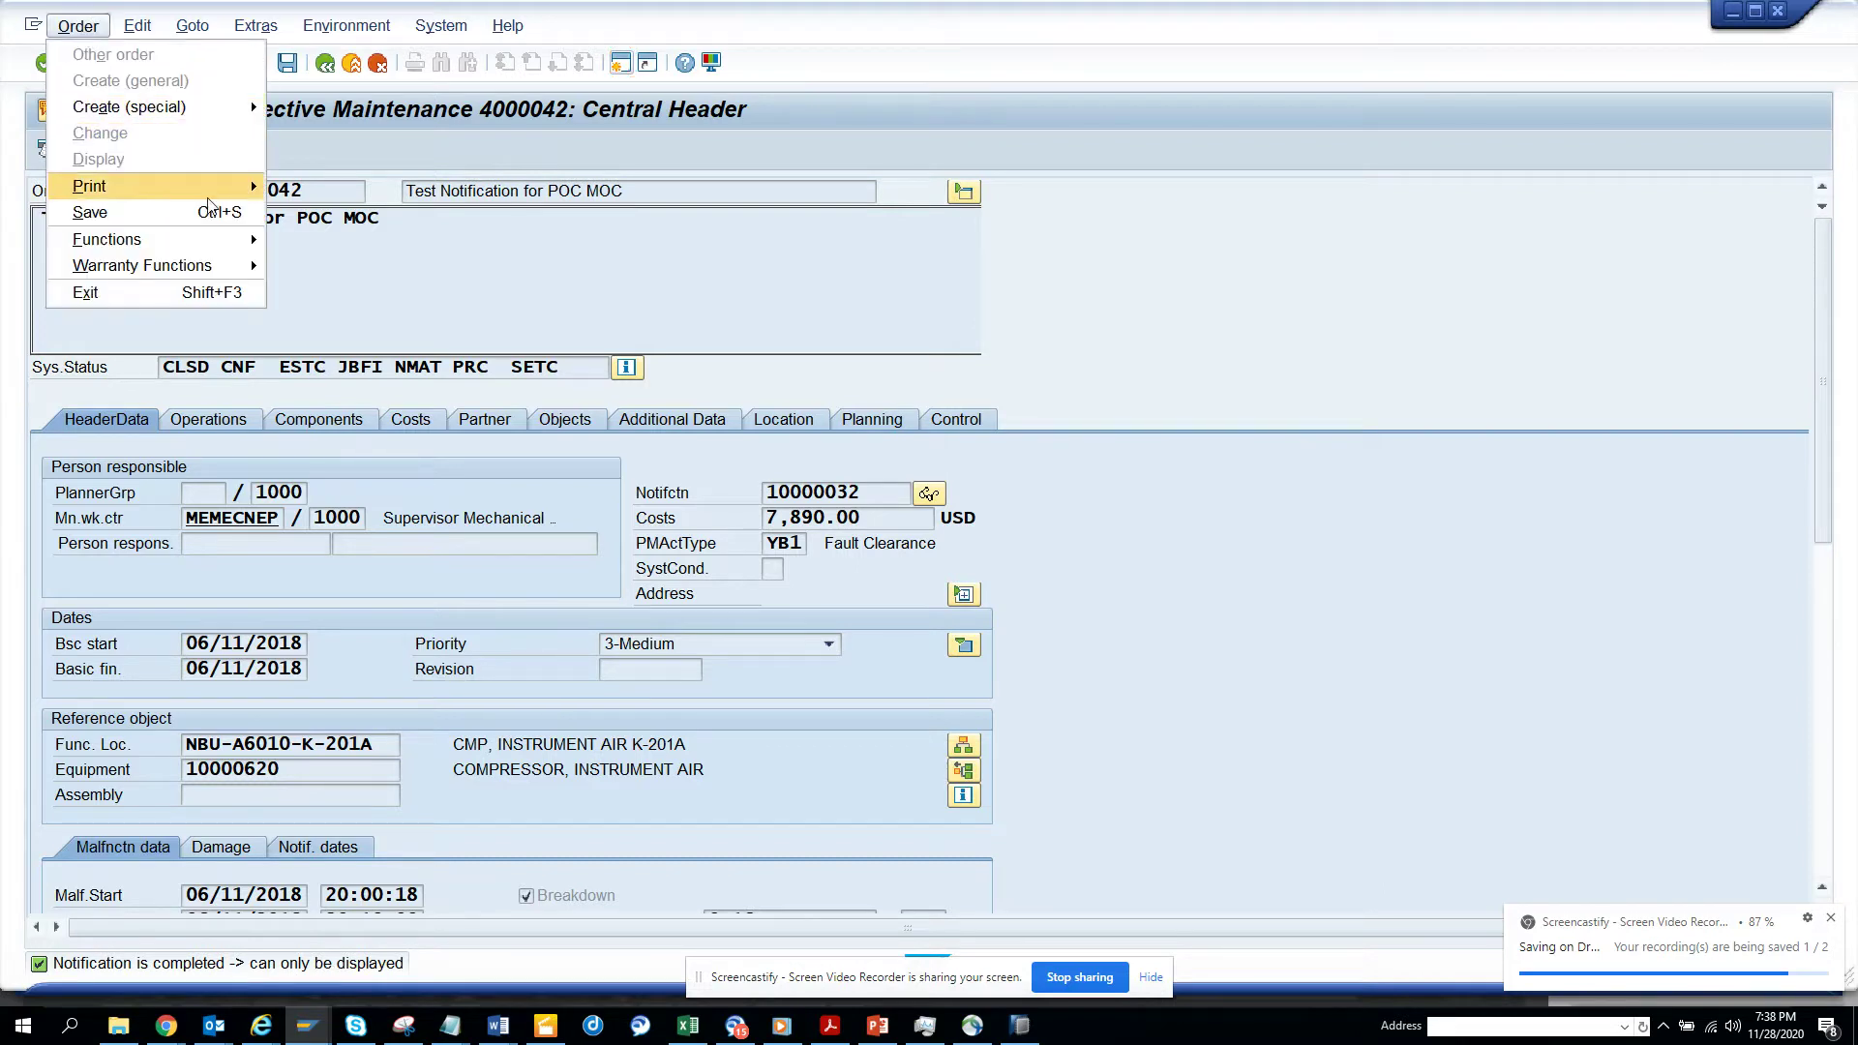
left_click(316, 141)
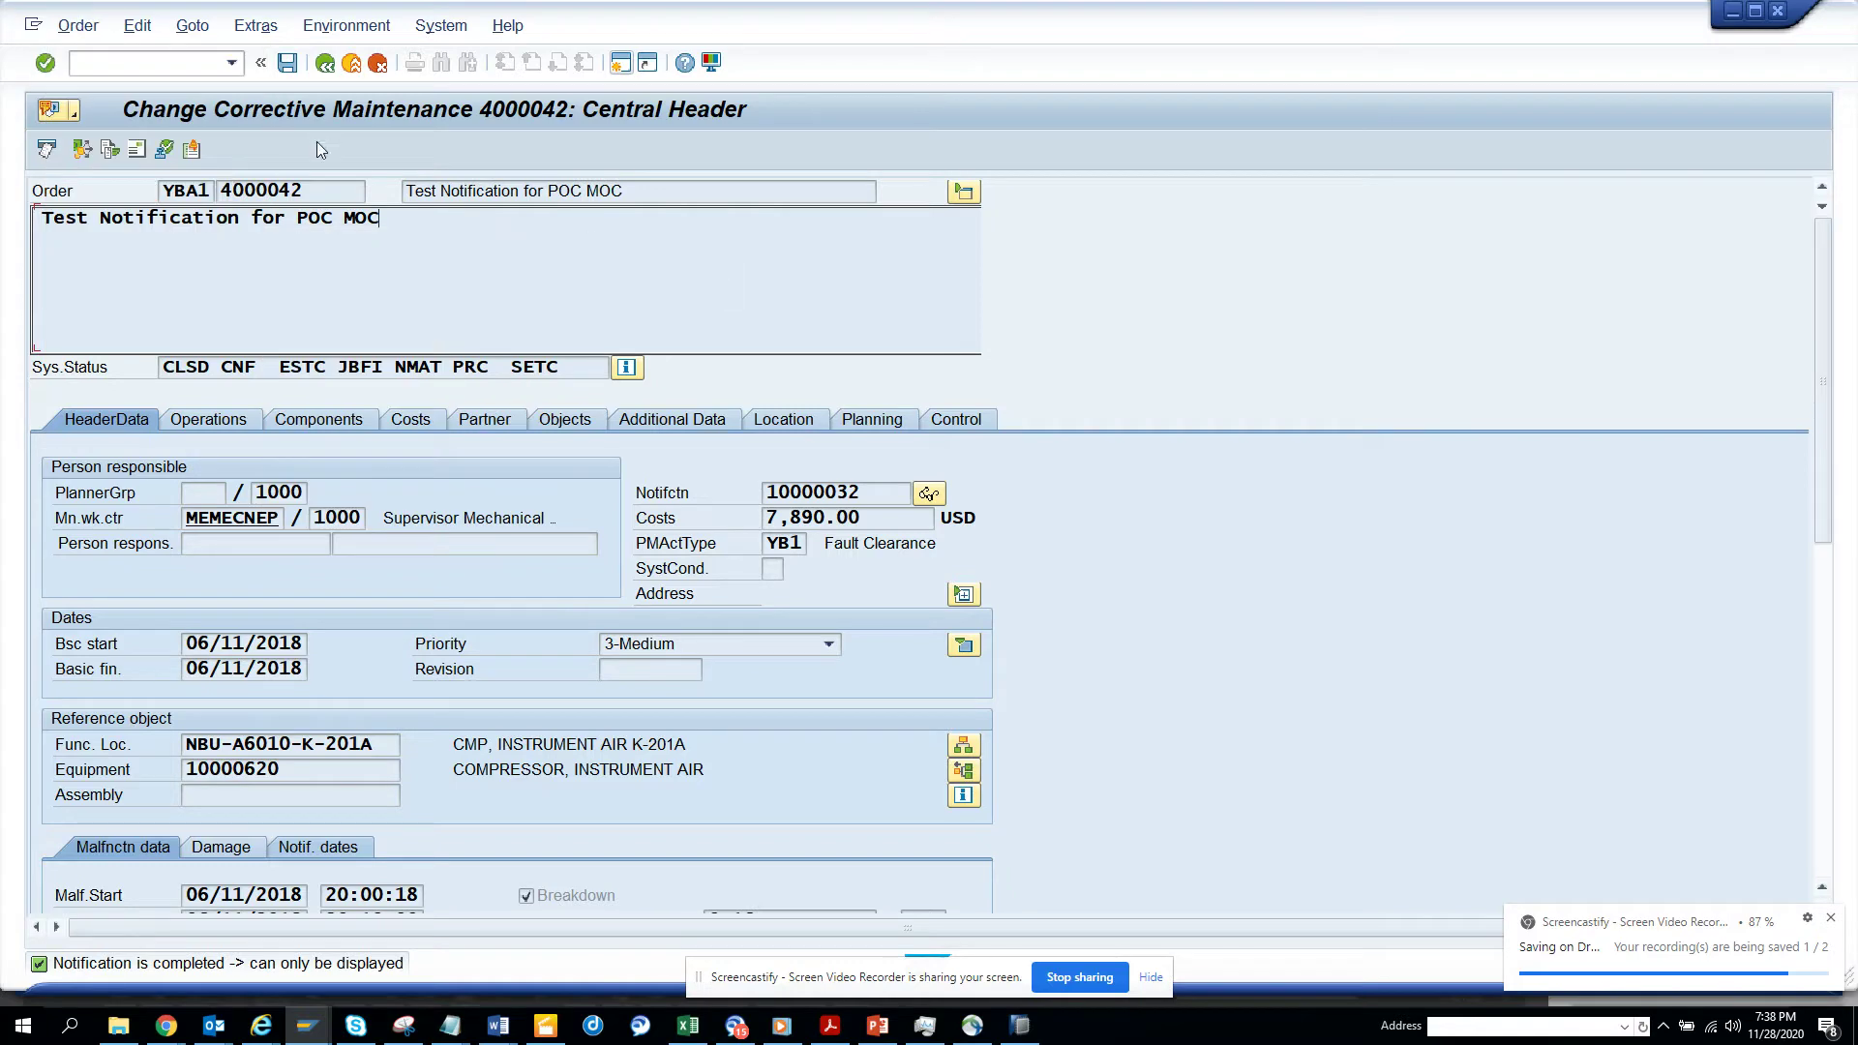
left_click(324, 64)
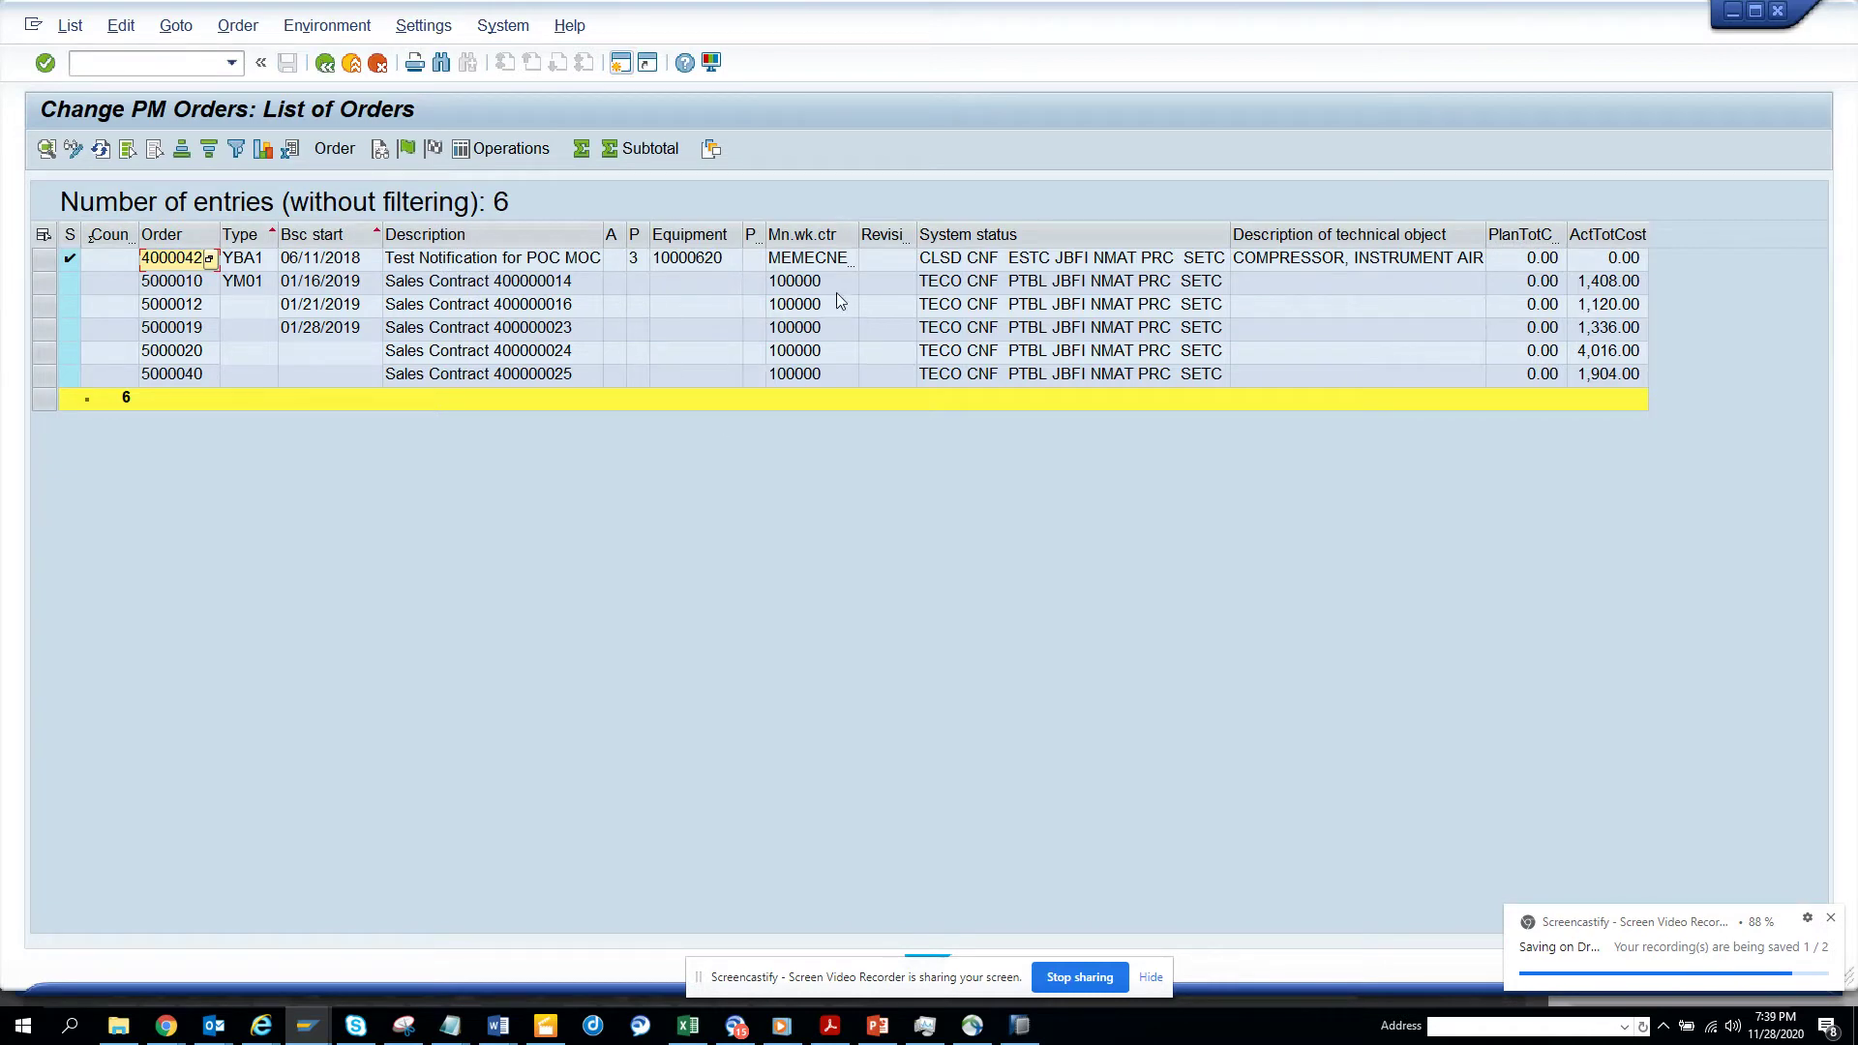
Open order 5000010 and browse Order > Functions > Complete without running anything.
double_click(171, 283)
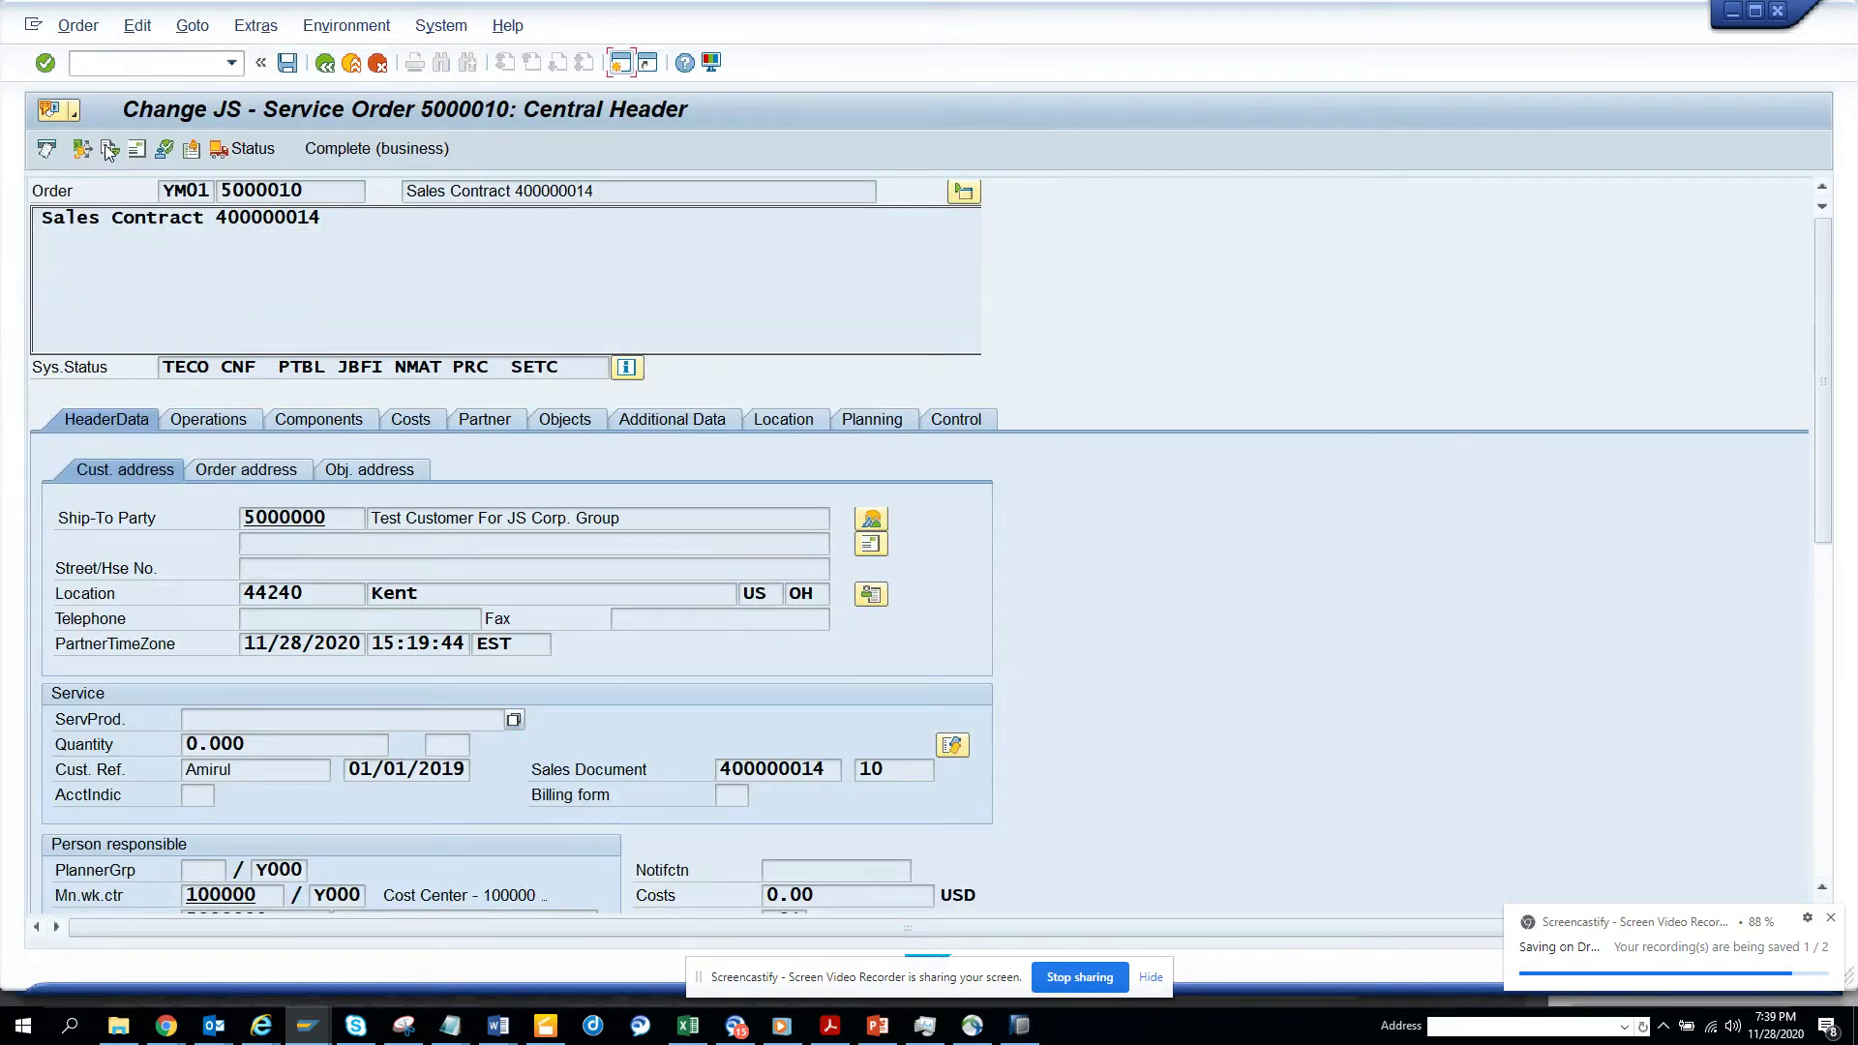
left_click(81, 27)
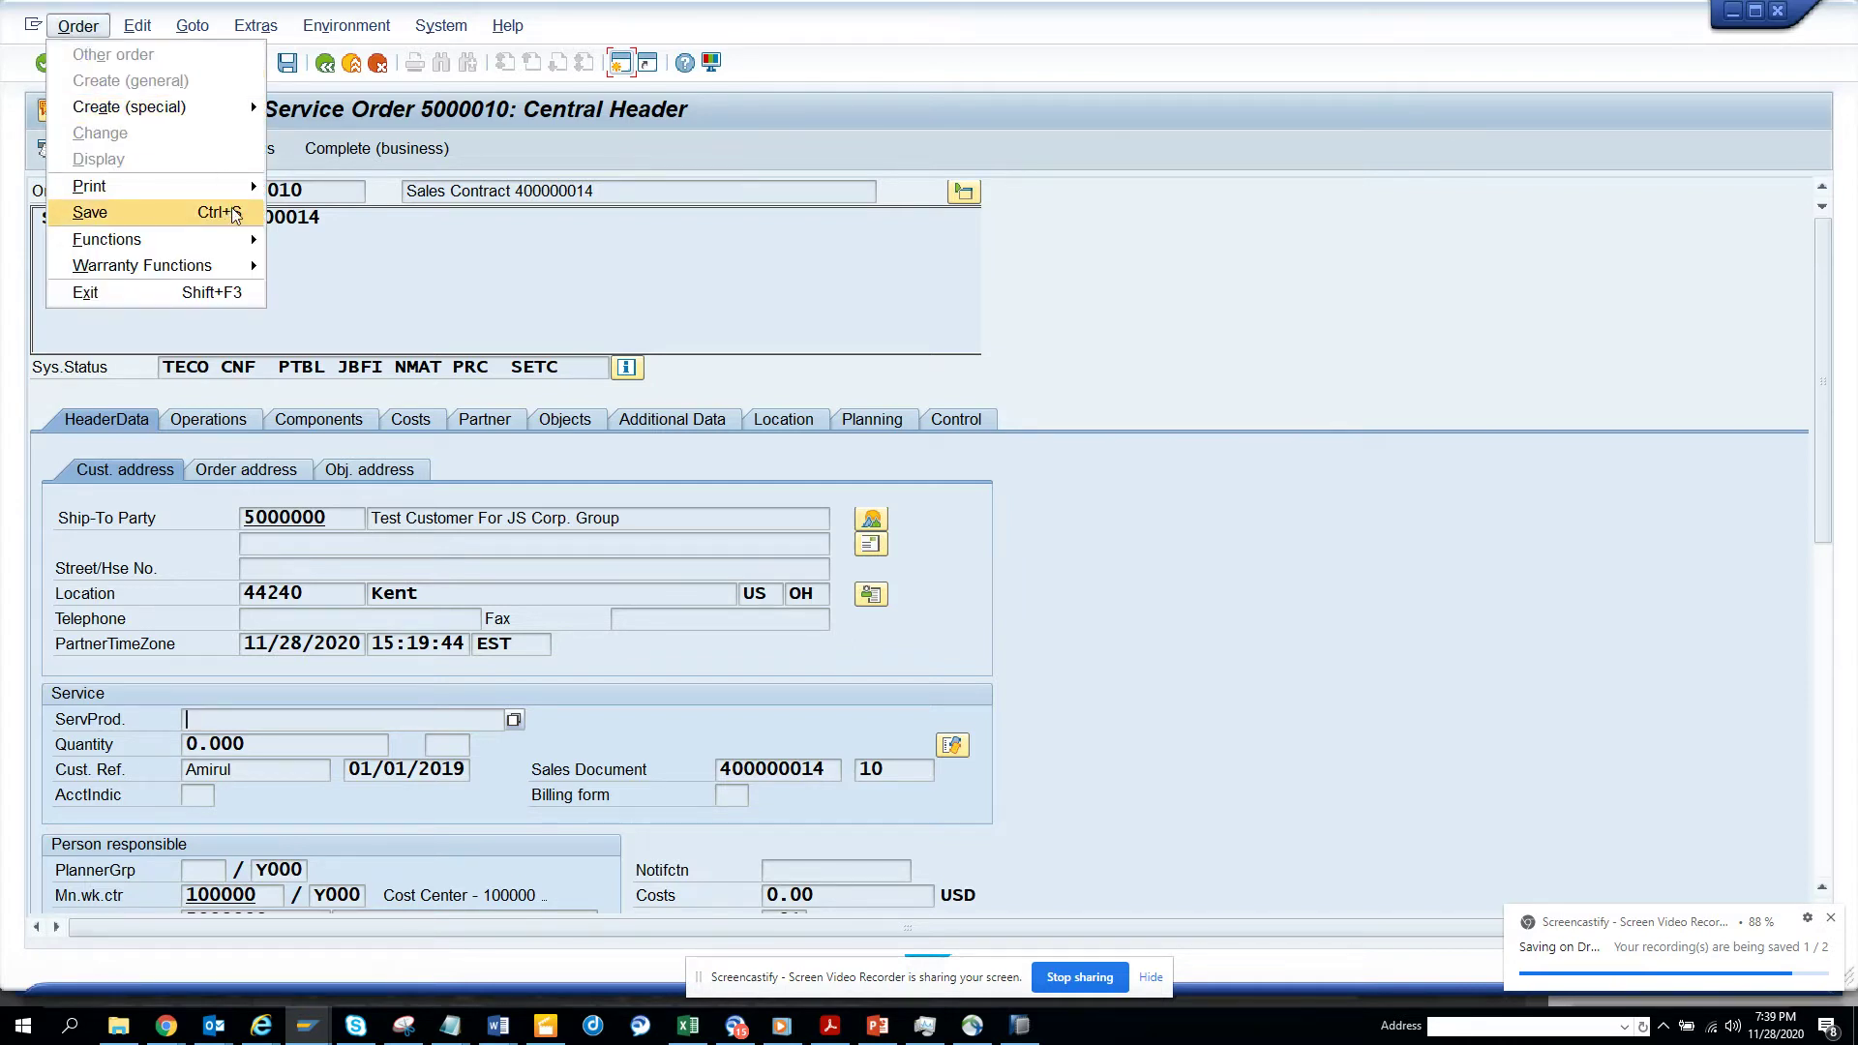
mouse_move(235, 250)
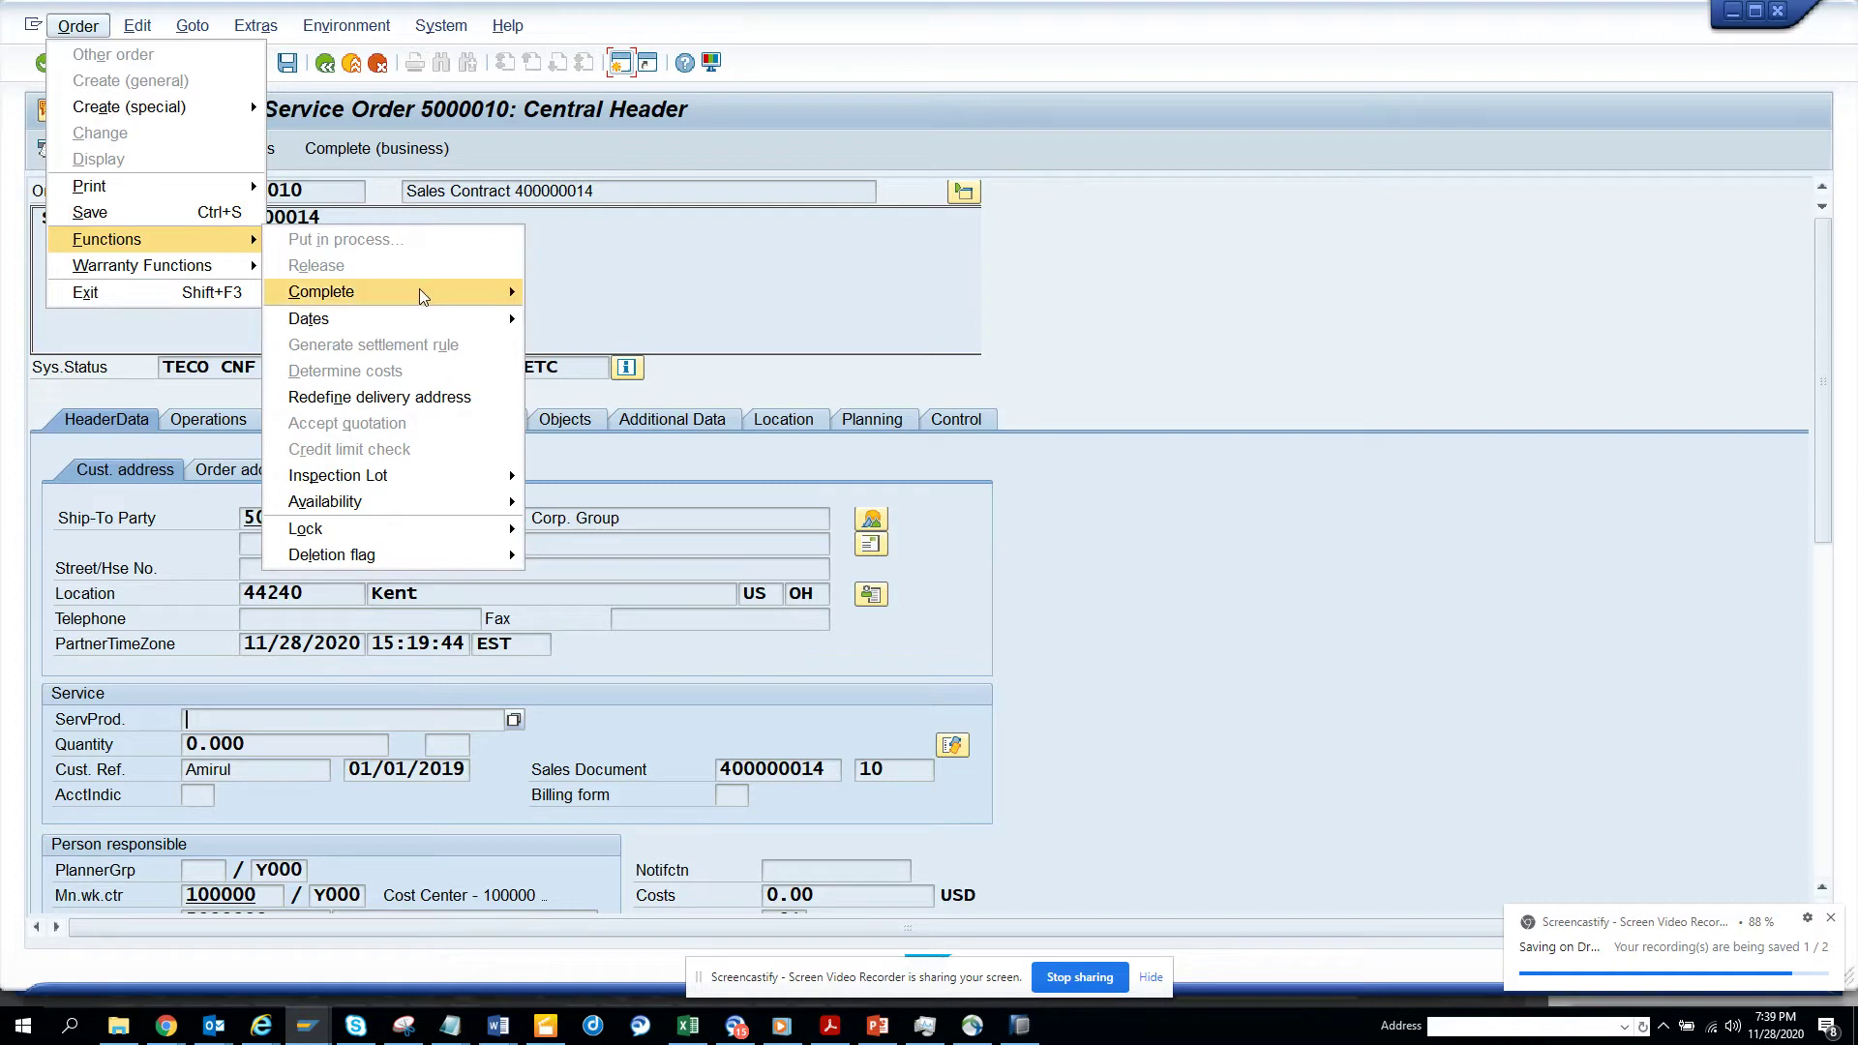
mouse_move(420, 295)
mouse_move(480, 291)
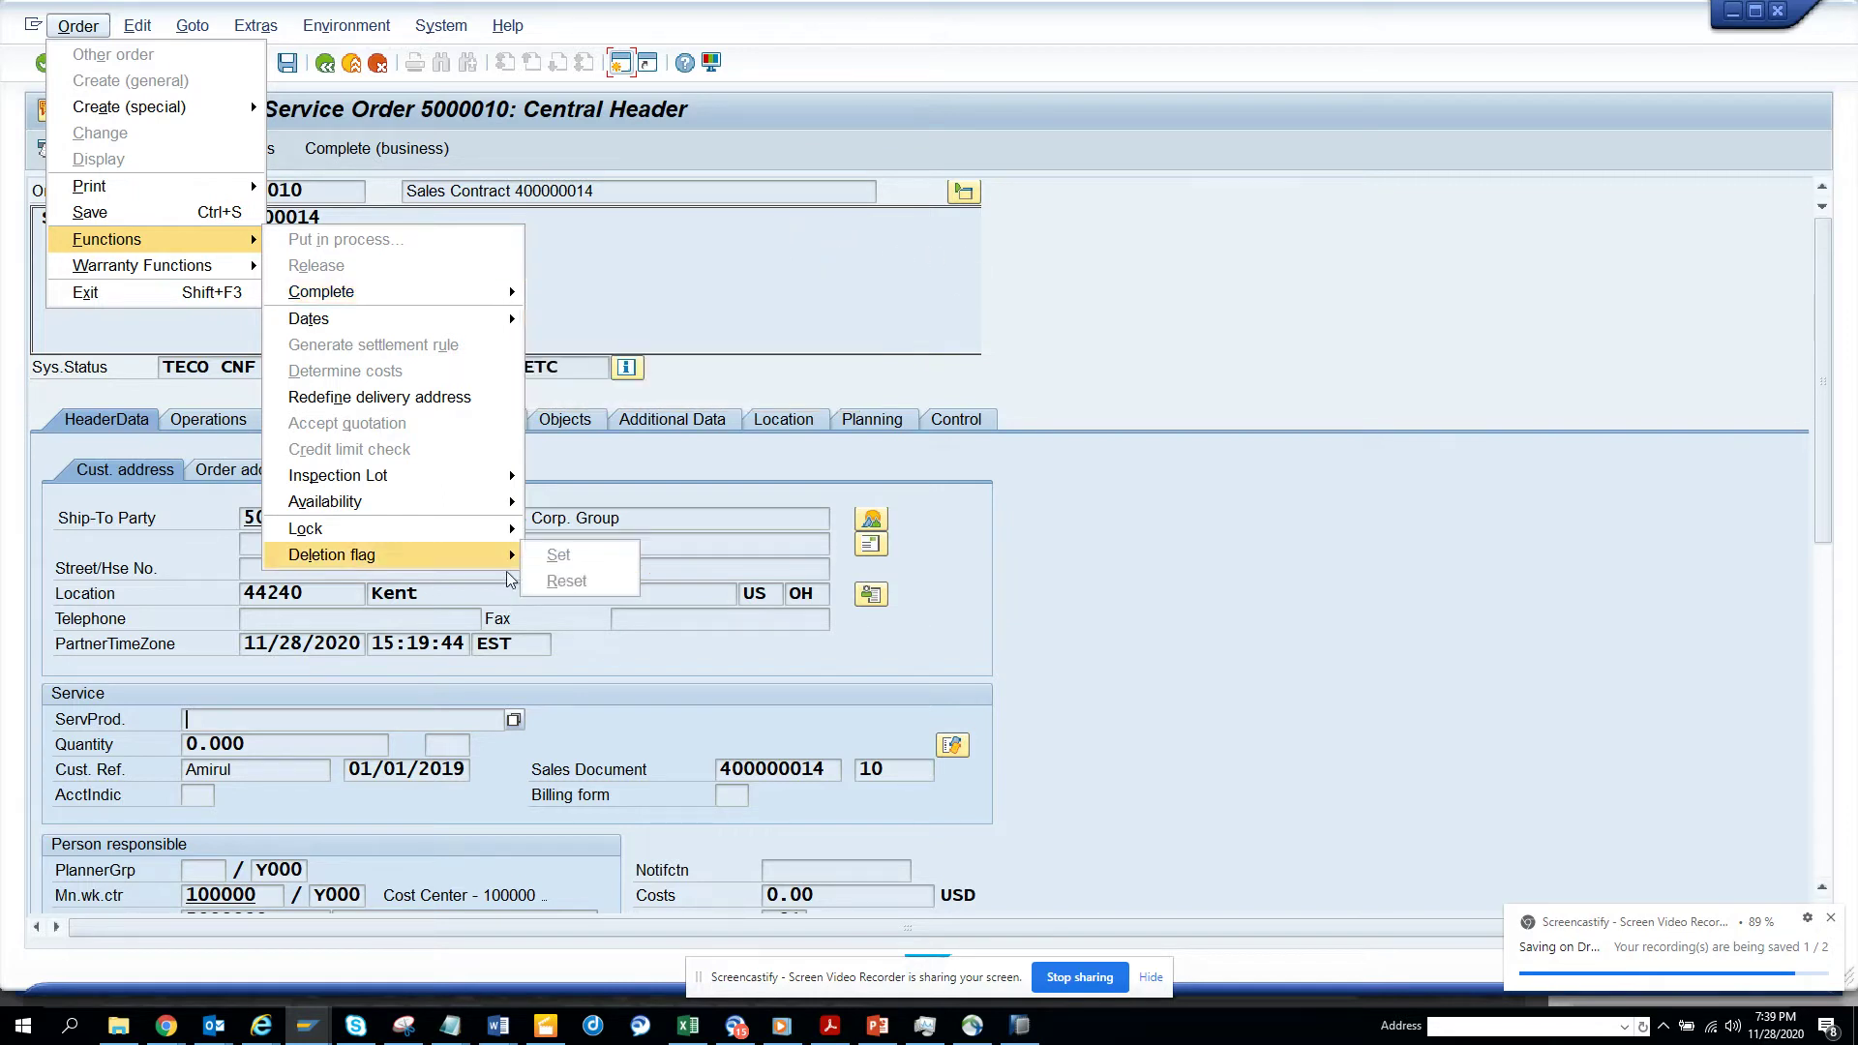
left_click(772, 252)
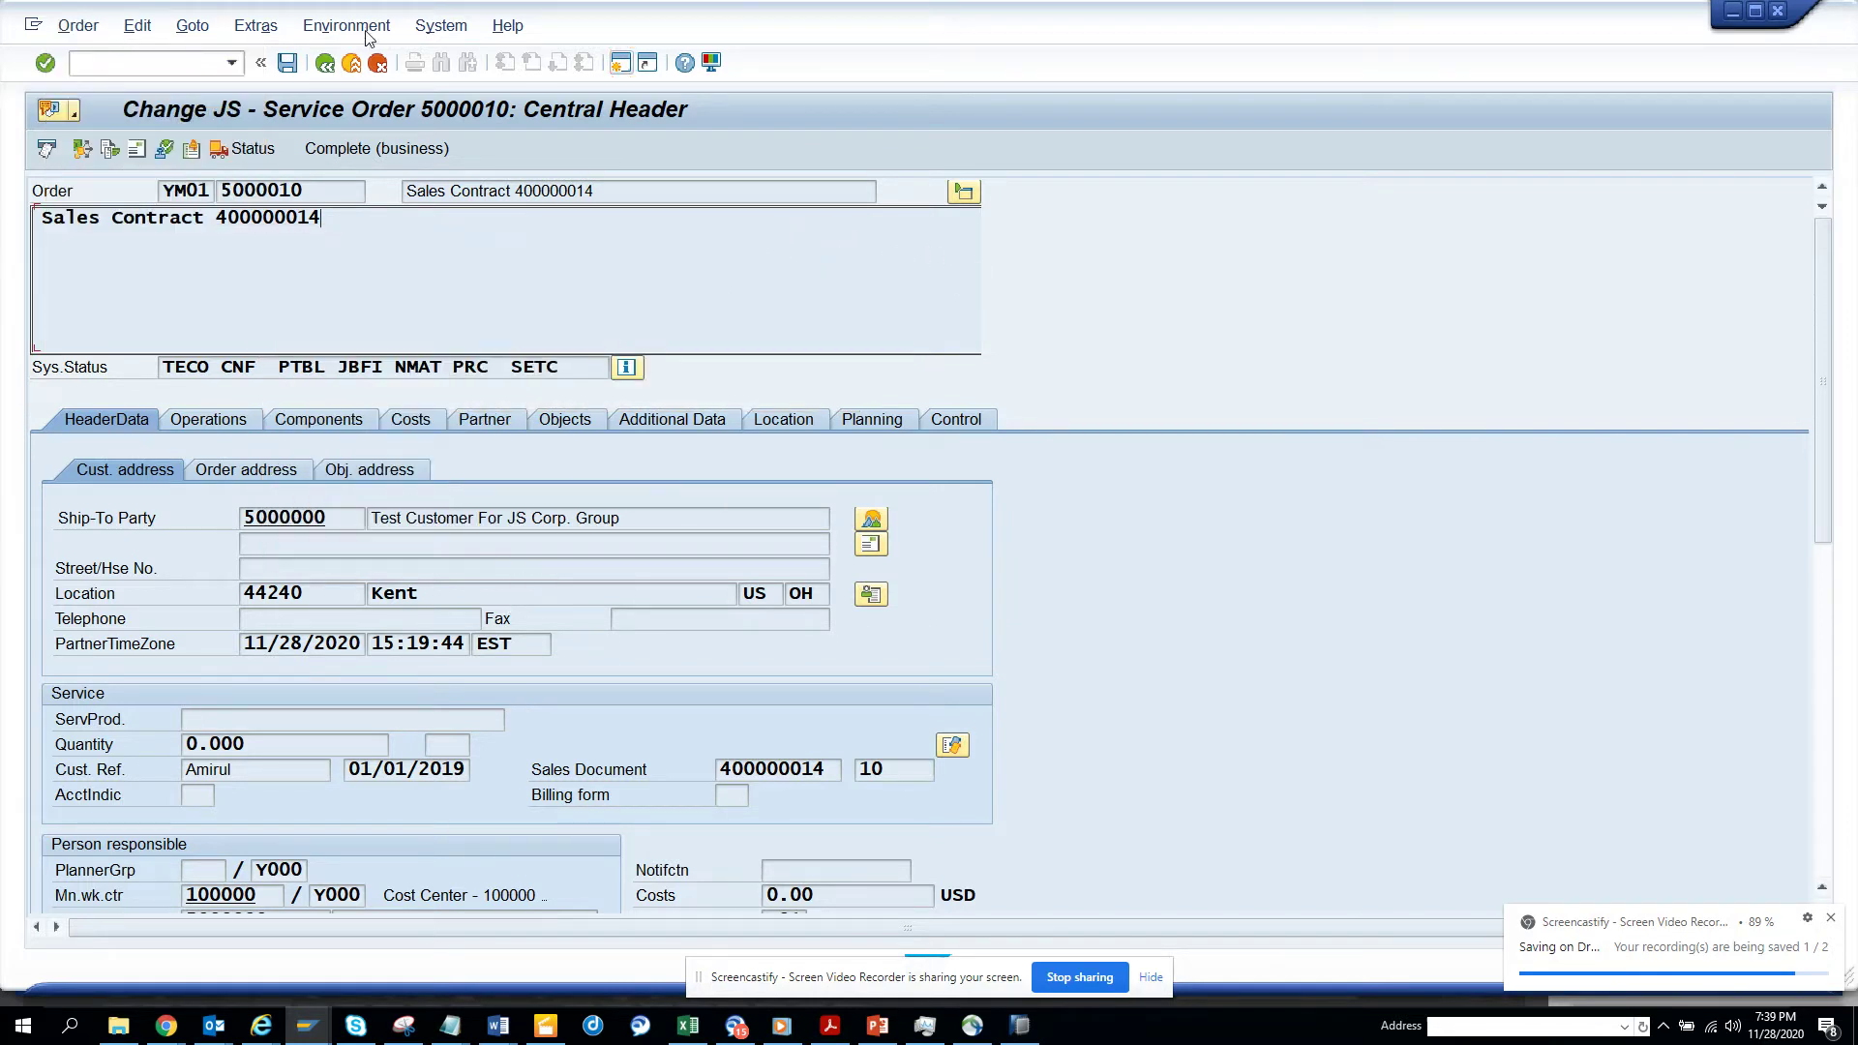
Exit the order without saving and go back to the order selection criteria.
left_click(329, 64)
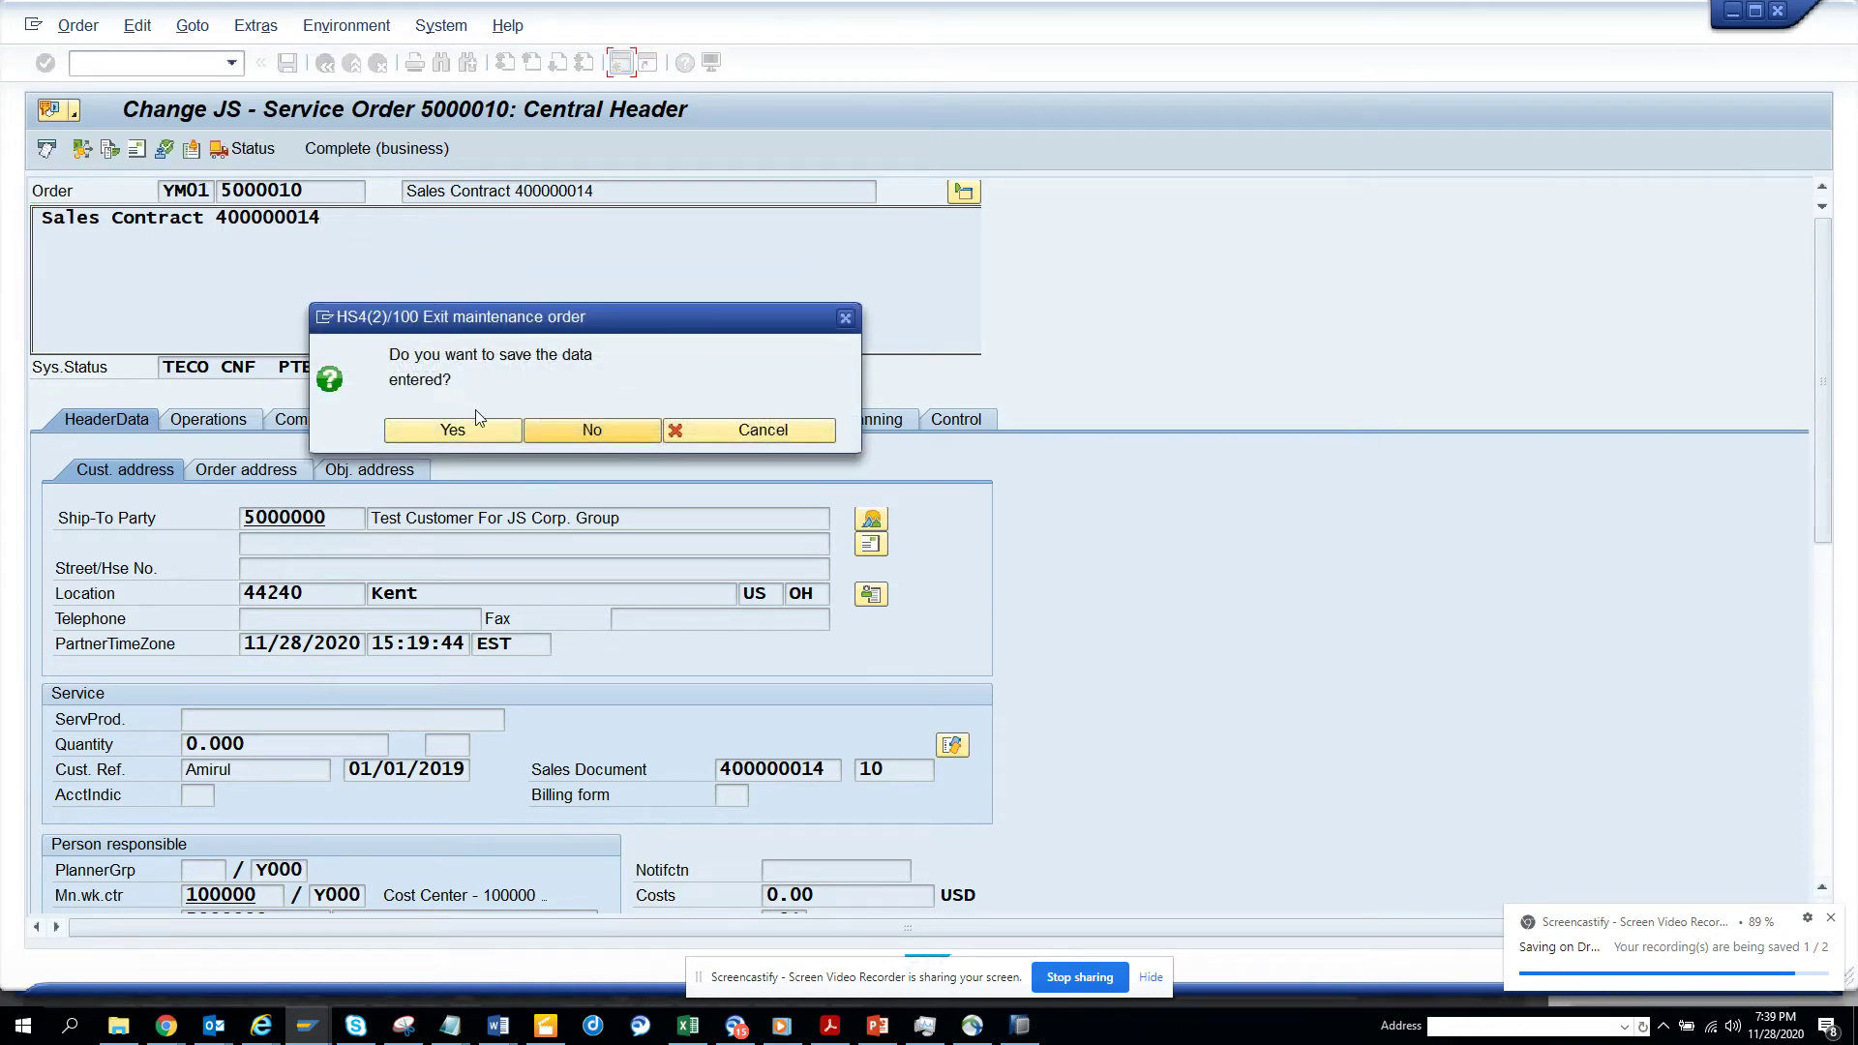
left_click(556, 434)
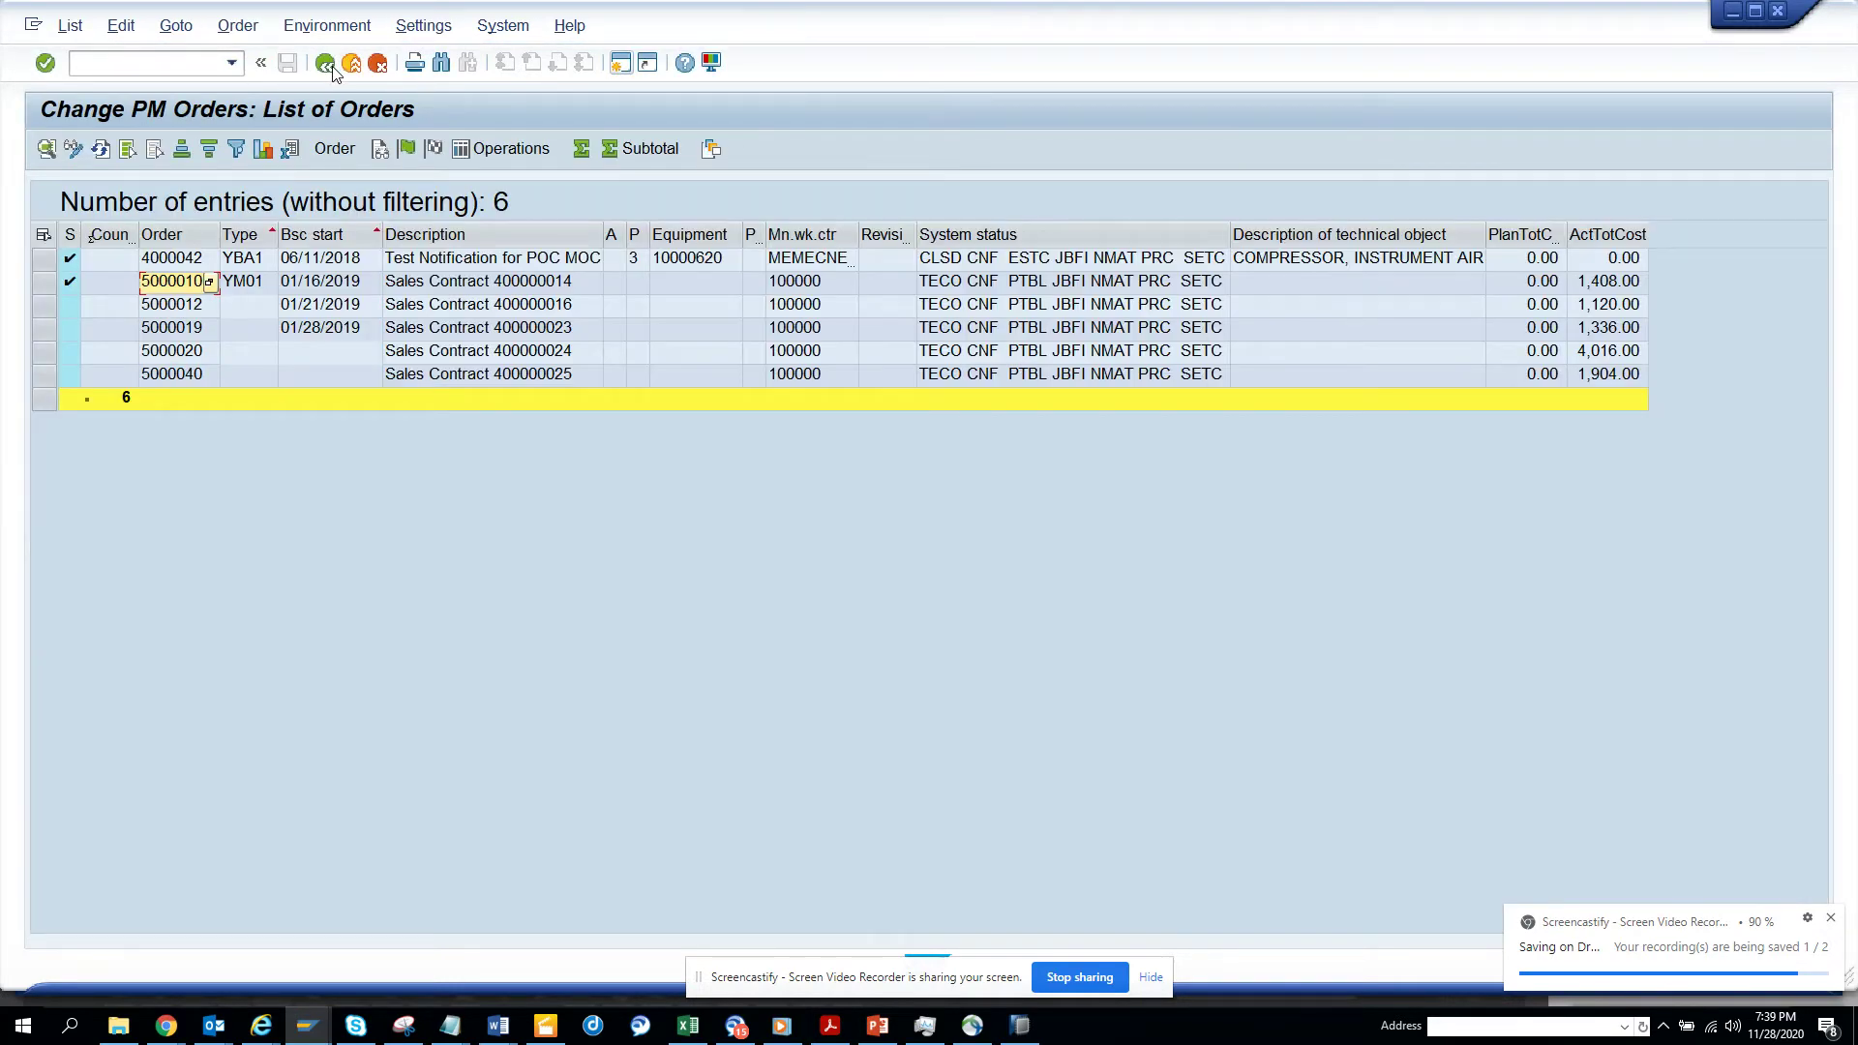
left_click(329, 65)
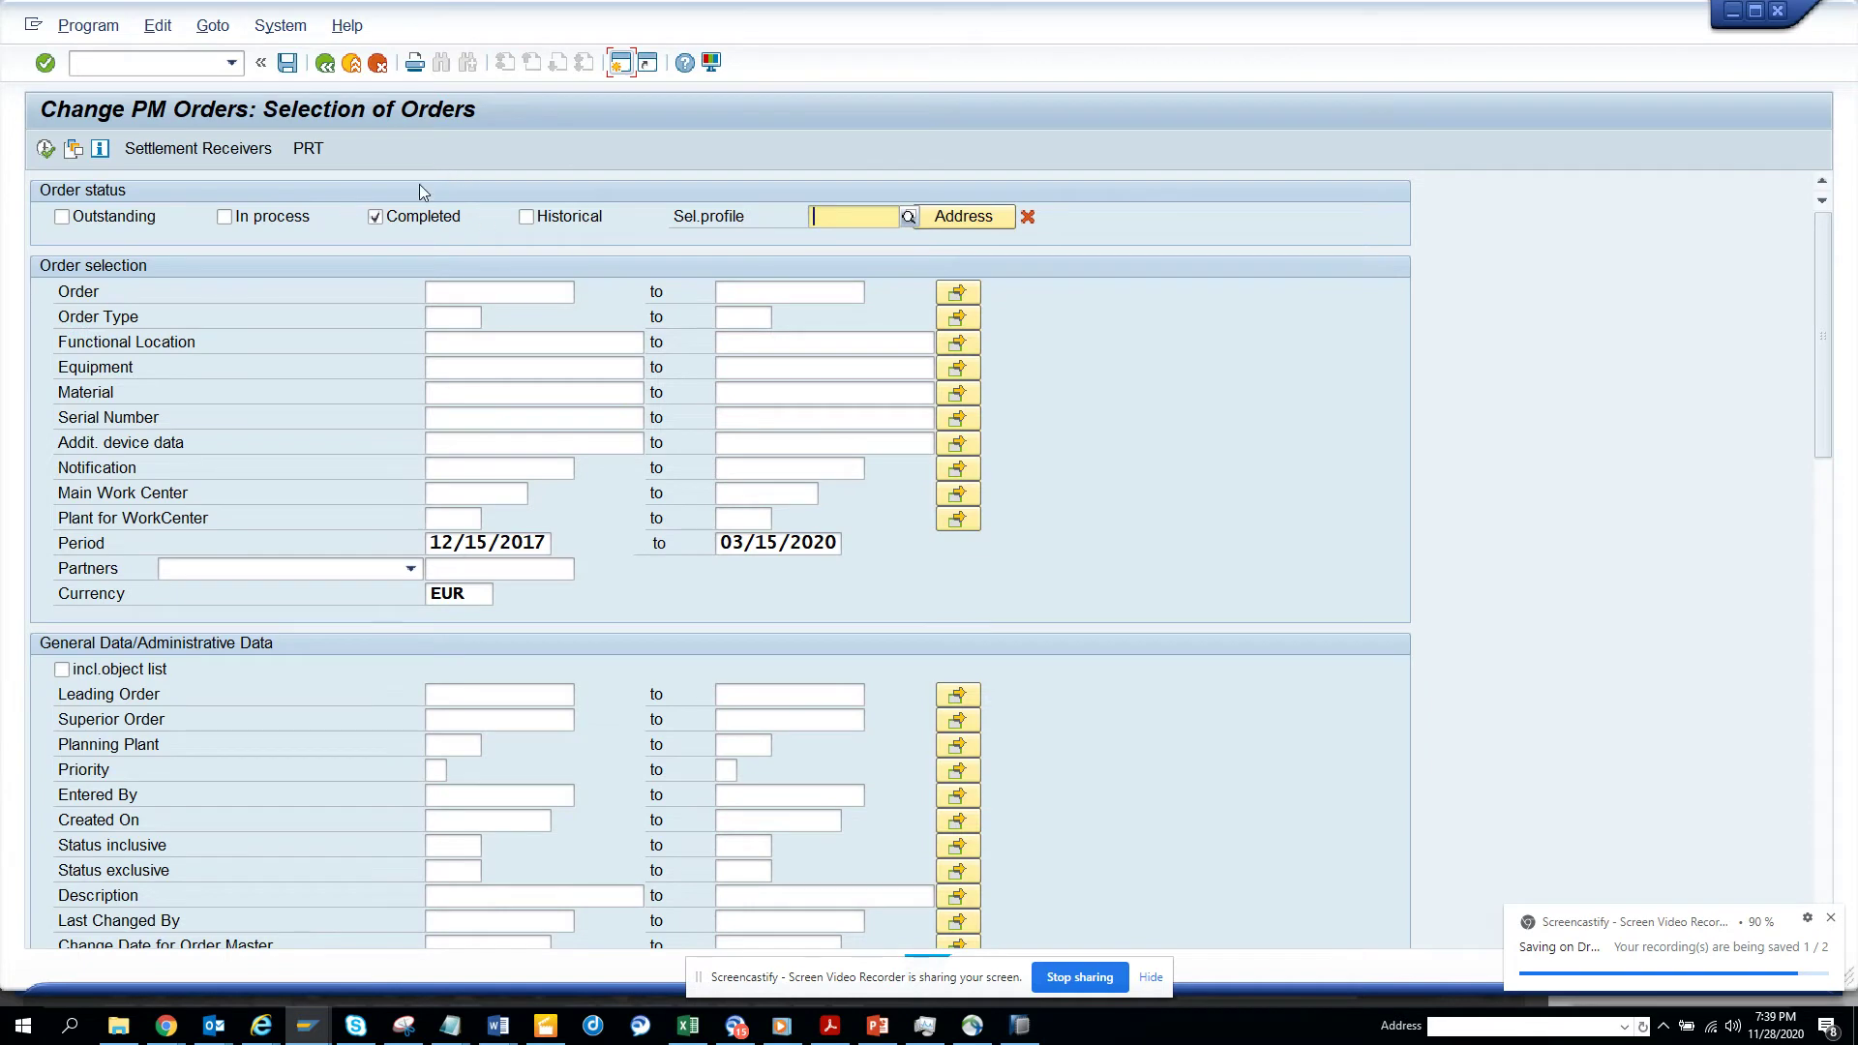
Rerun the order selection for Historical orders only, with Completed unticked.
left_click(376, 217)
left_click(548, 219)
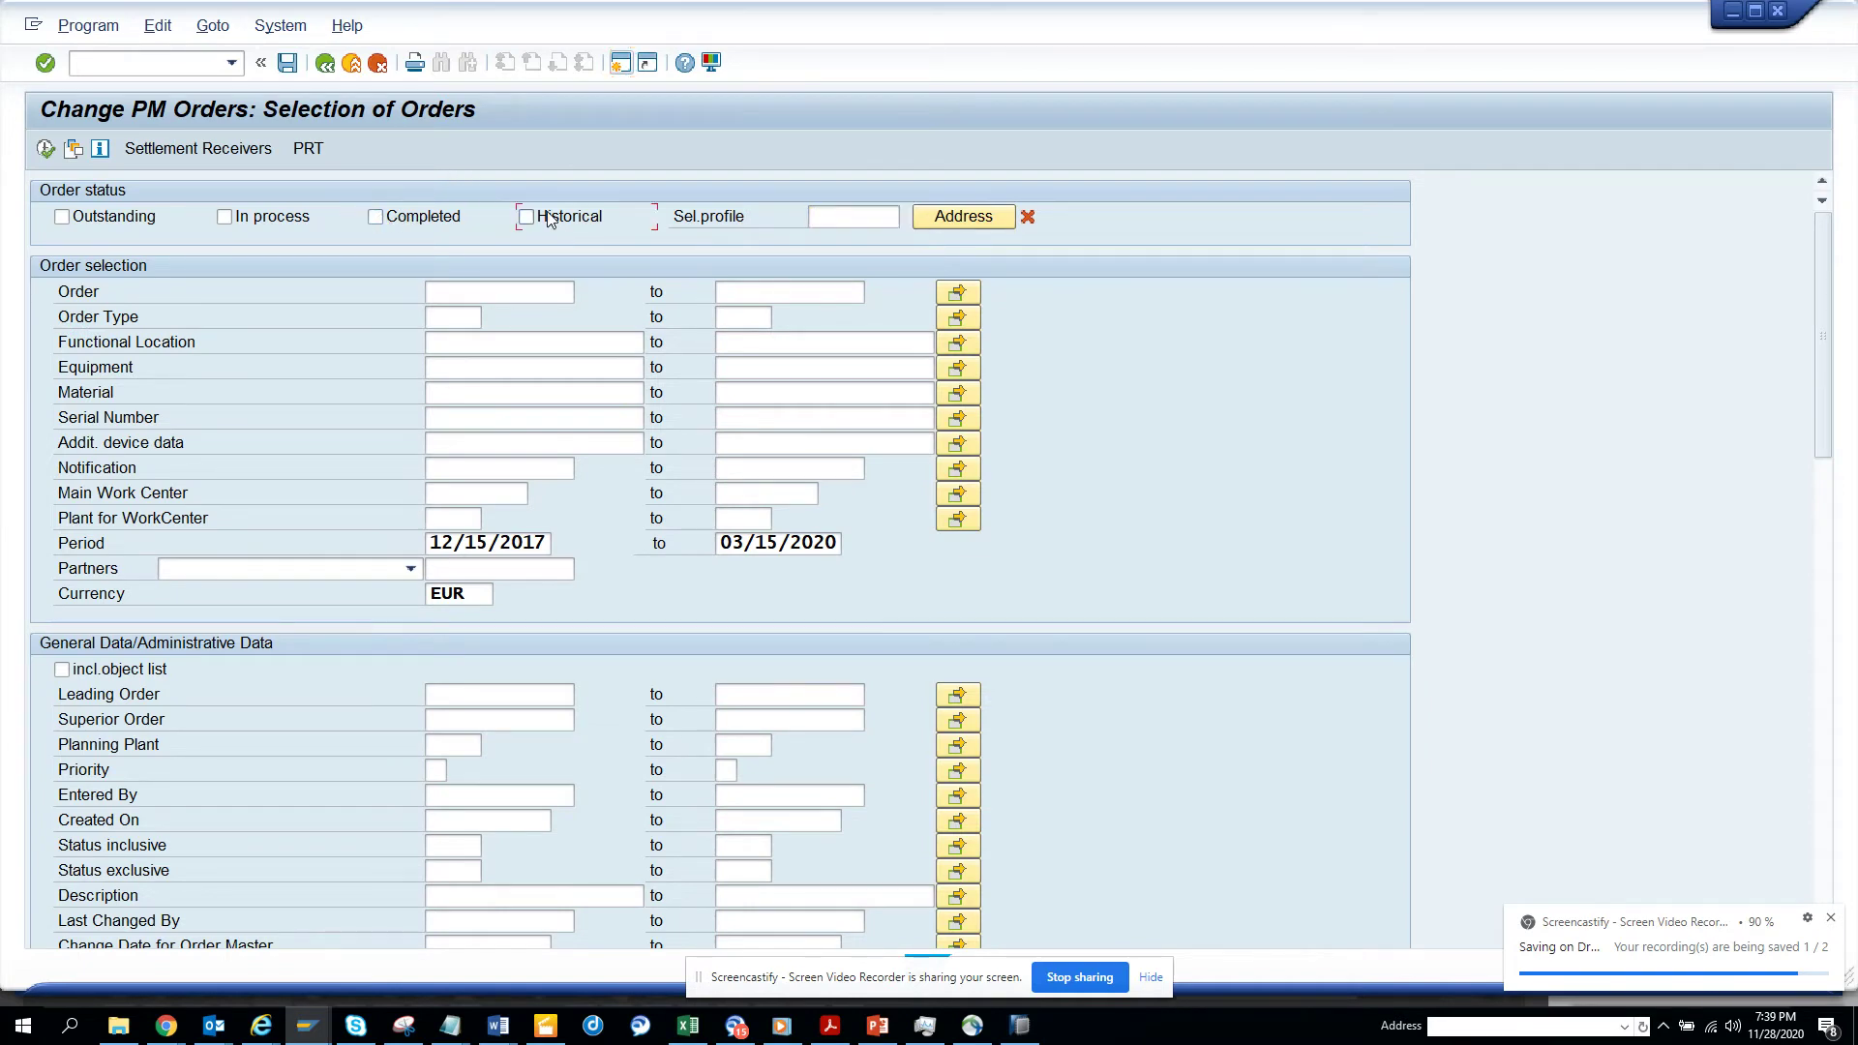
left_click(45, 149)
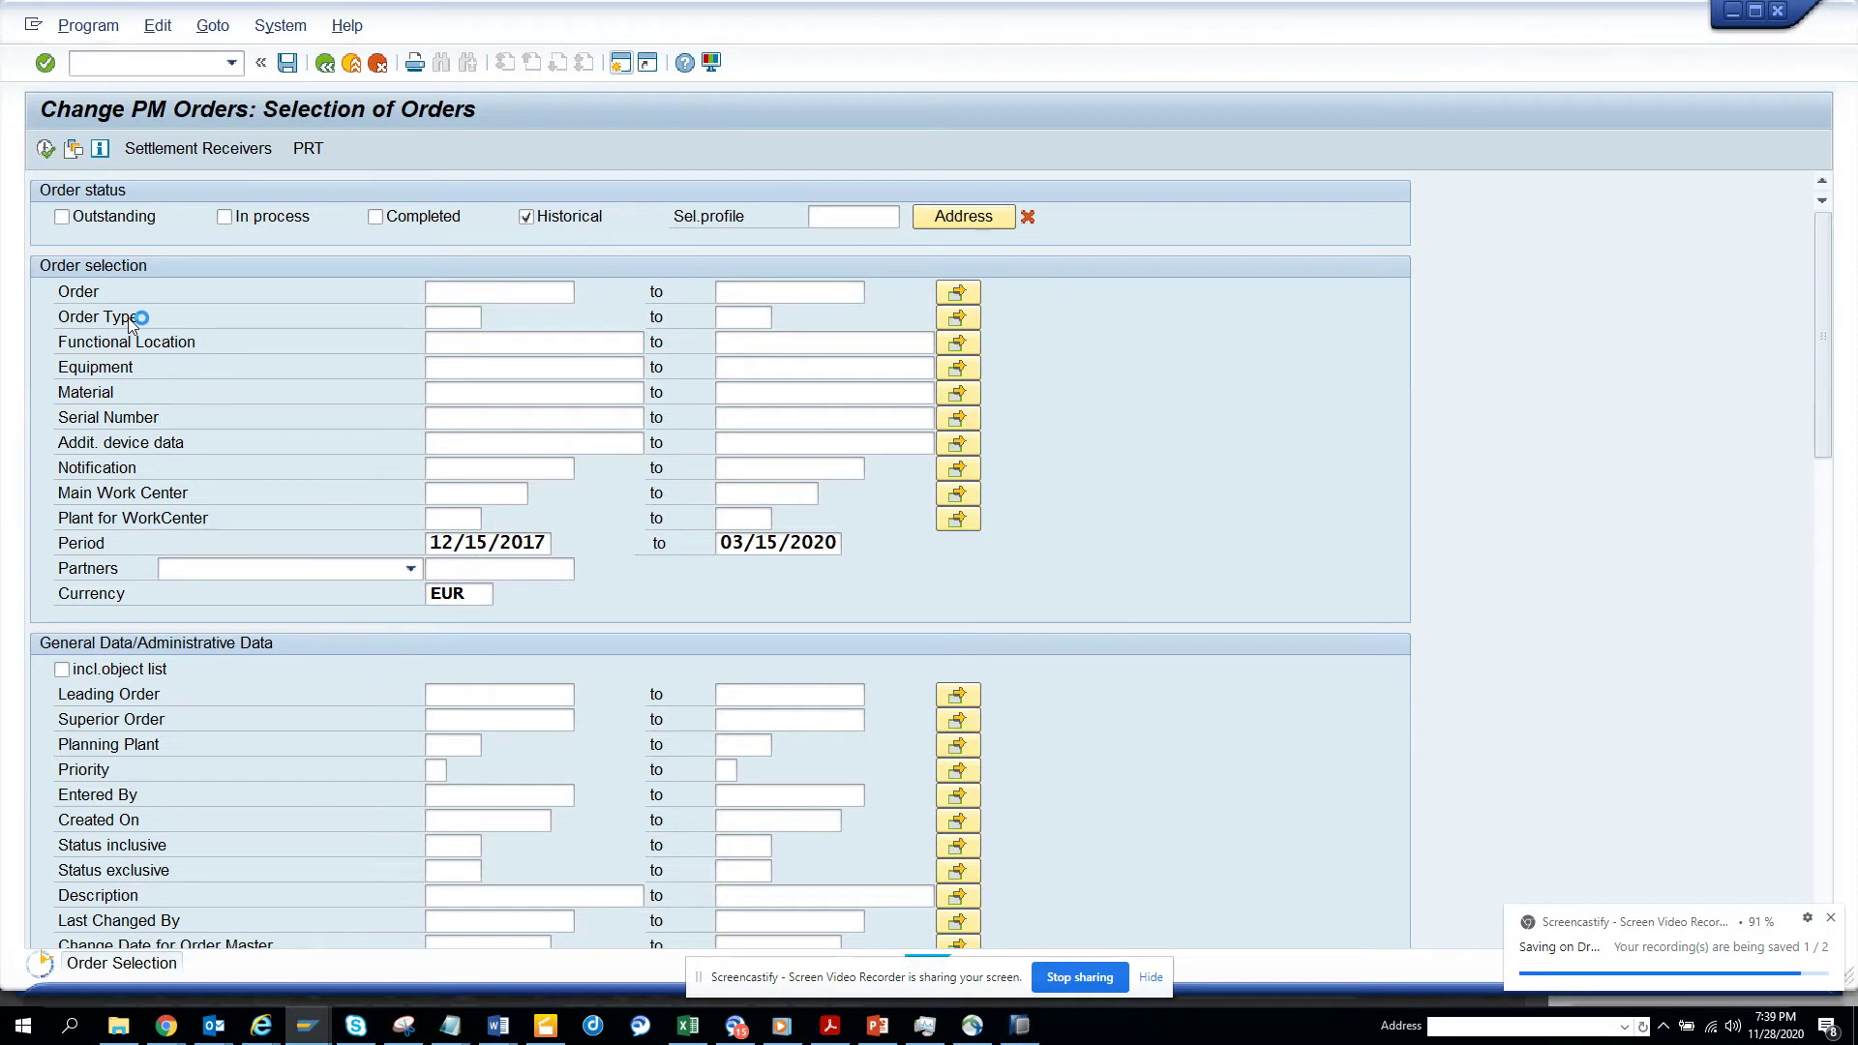
Attempt a new GUI window, dismiss the session-limit error, and switch to the AUFK session.
left_click(32, 24)
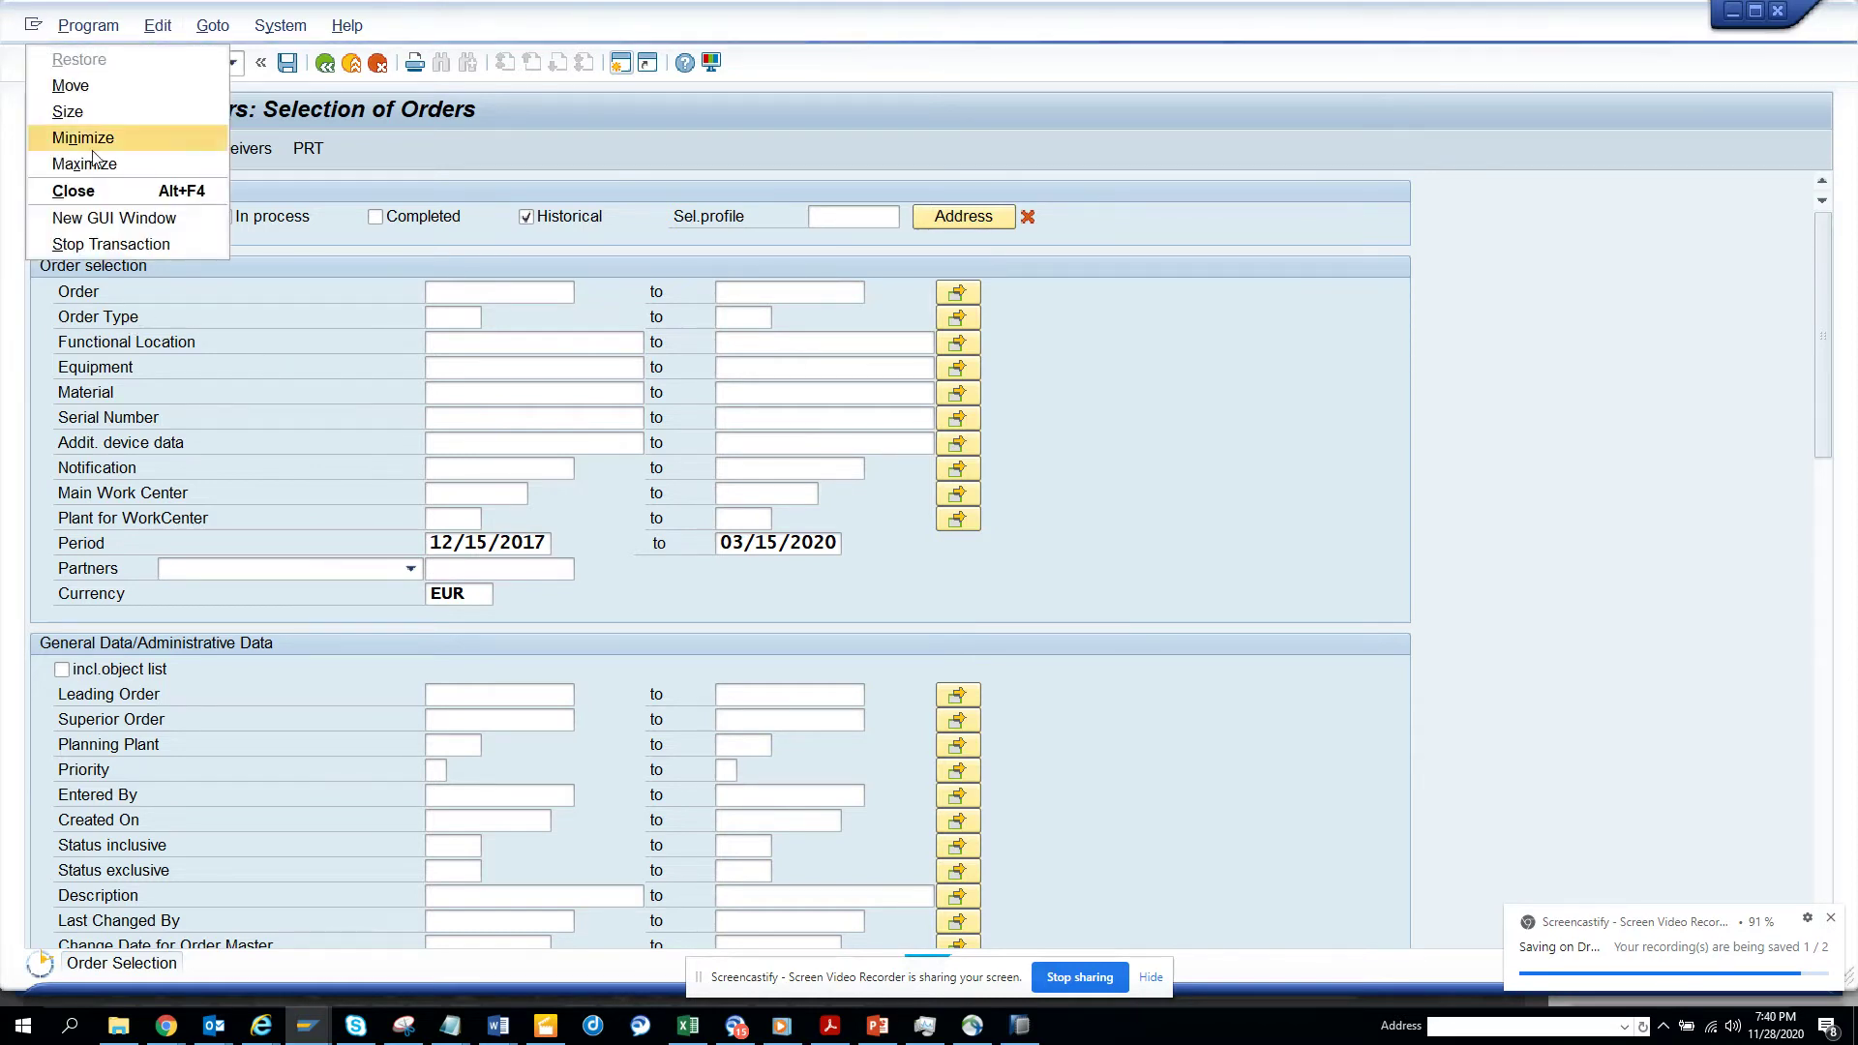
left_click(116, 218)
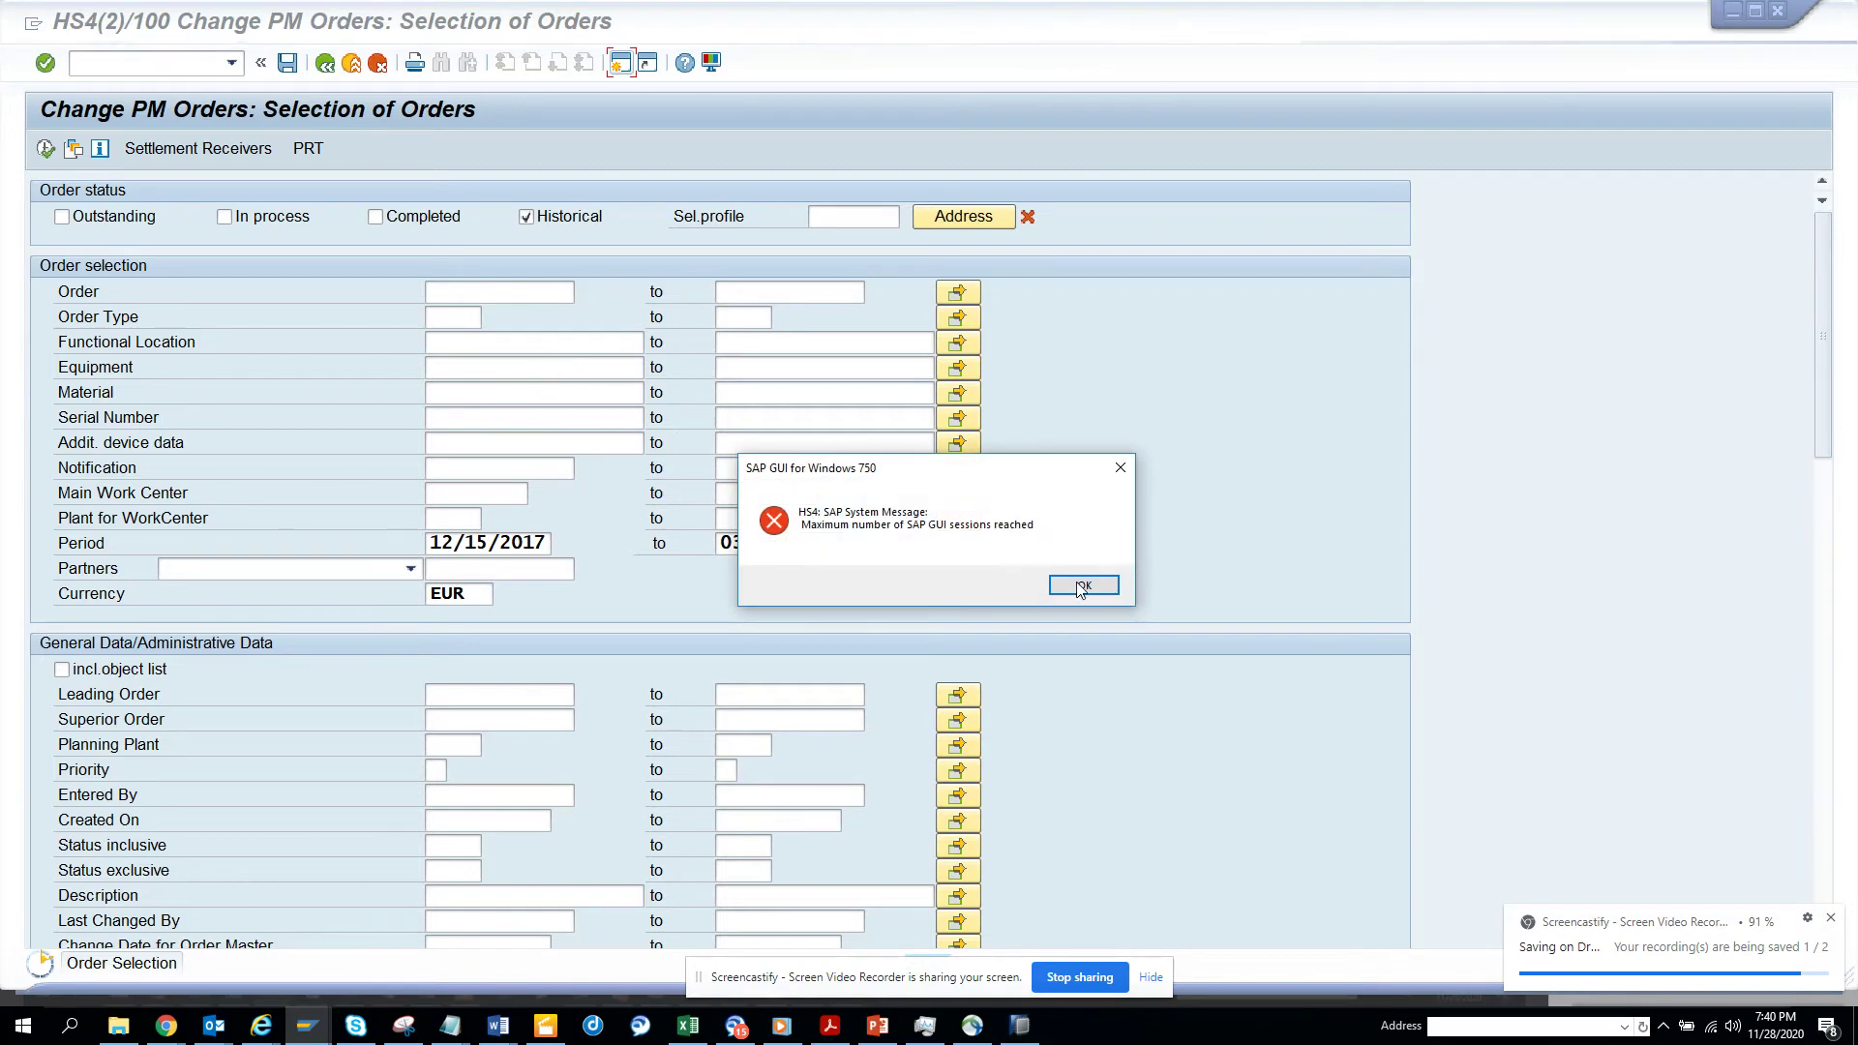
left_click(1081, 586)
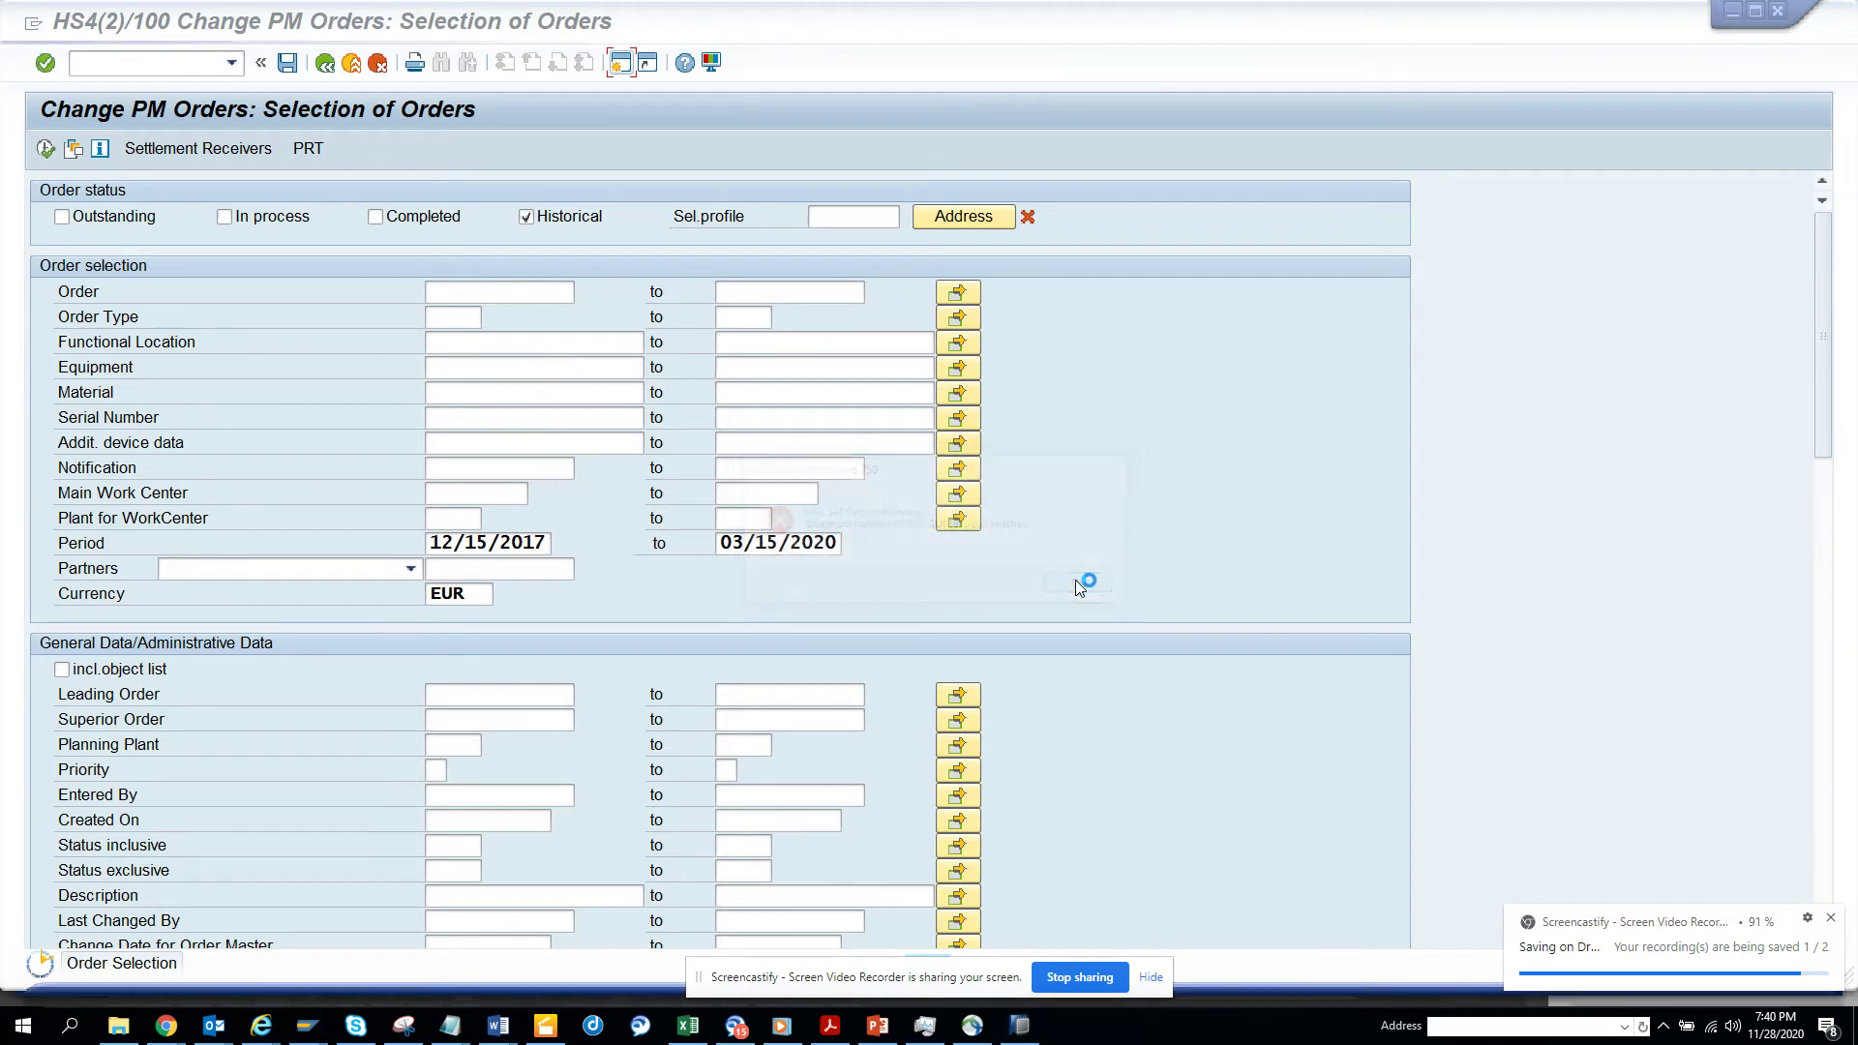
left_click(303, 1034)
left_click(404, 945)
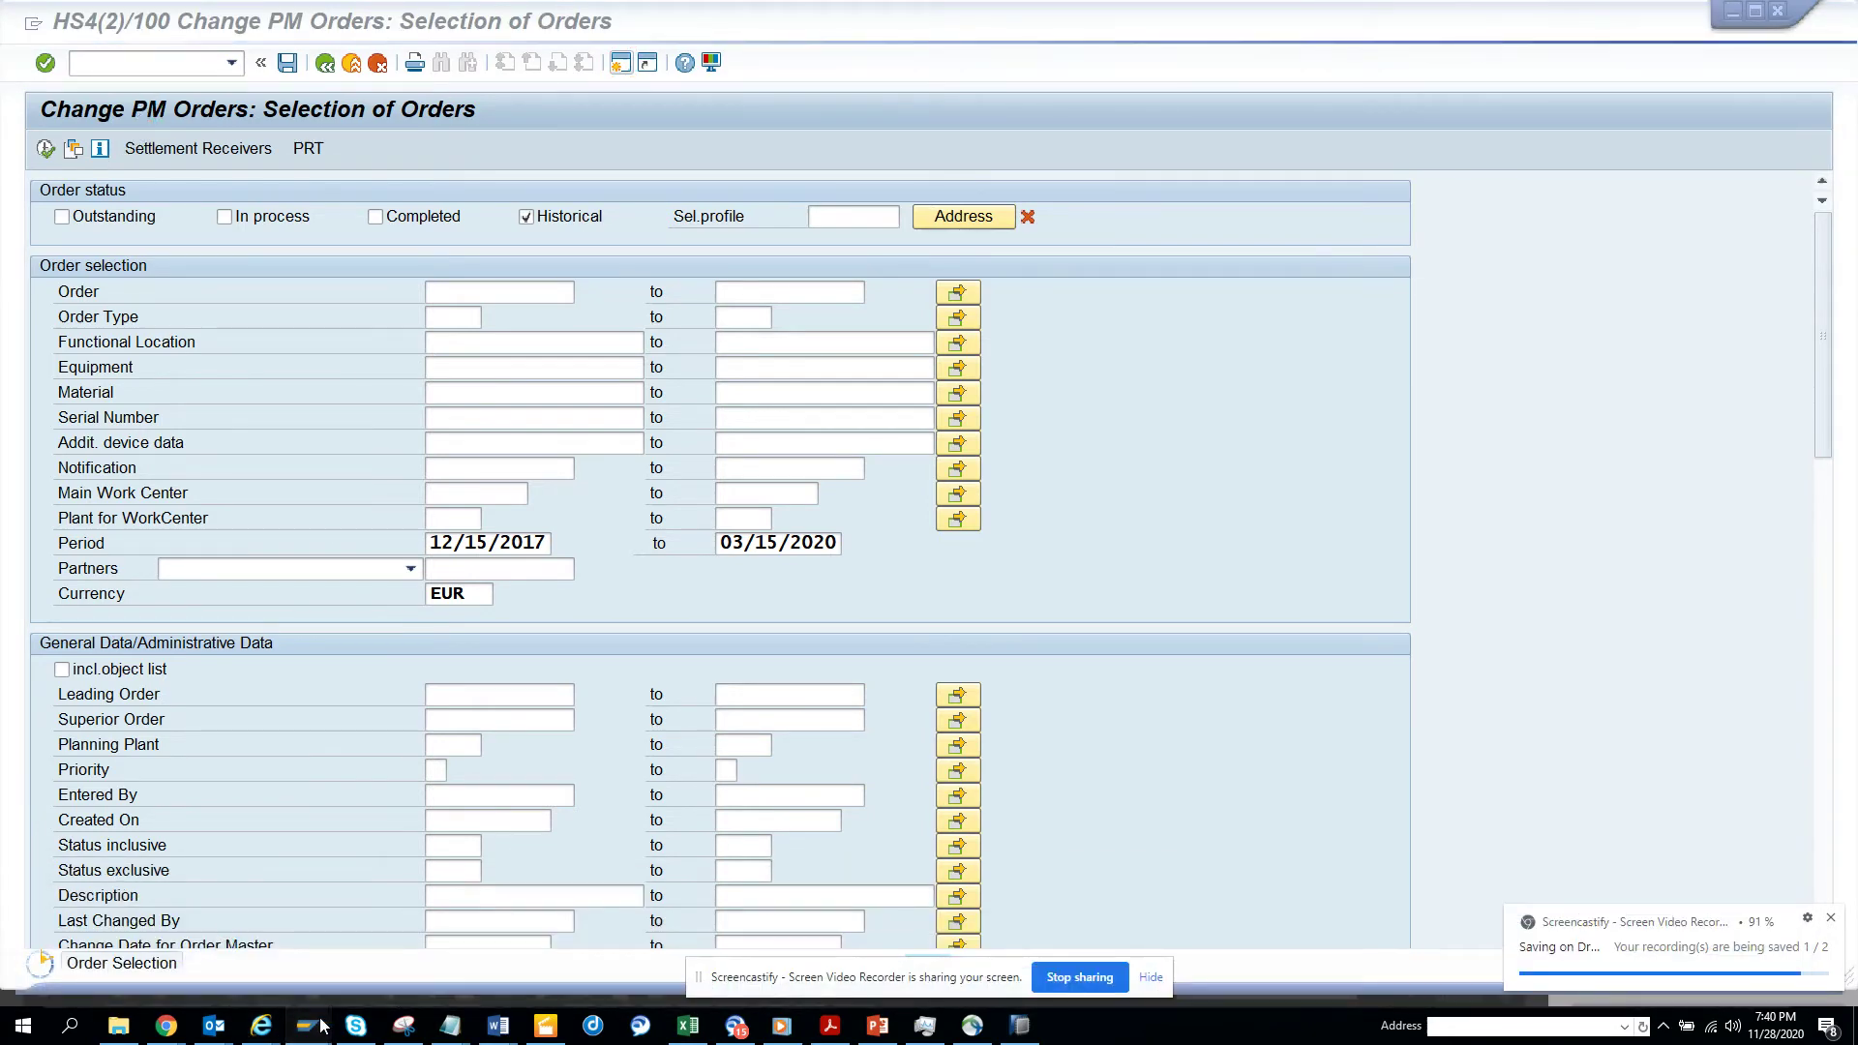
mouse_move(323, 1025)
left_click(580, 929)
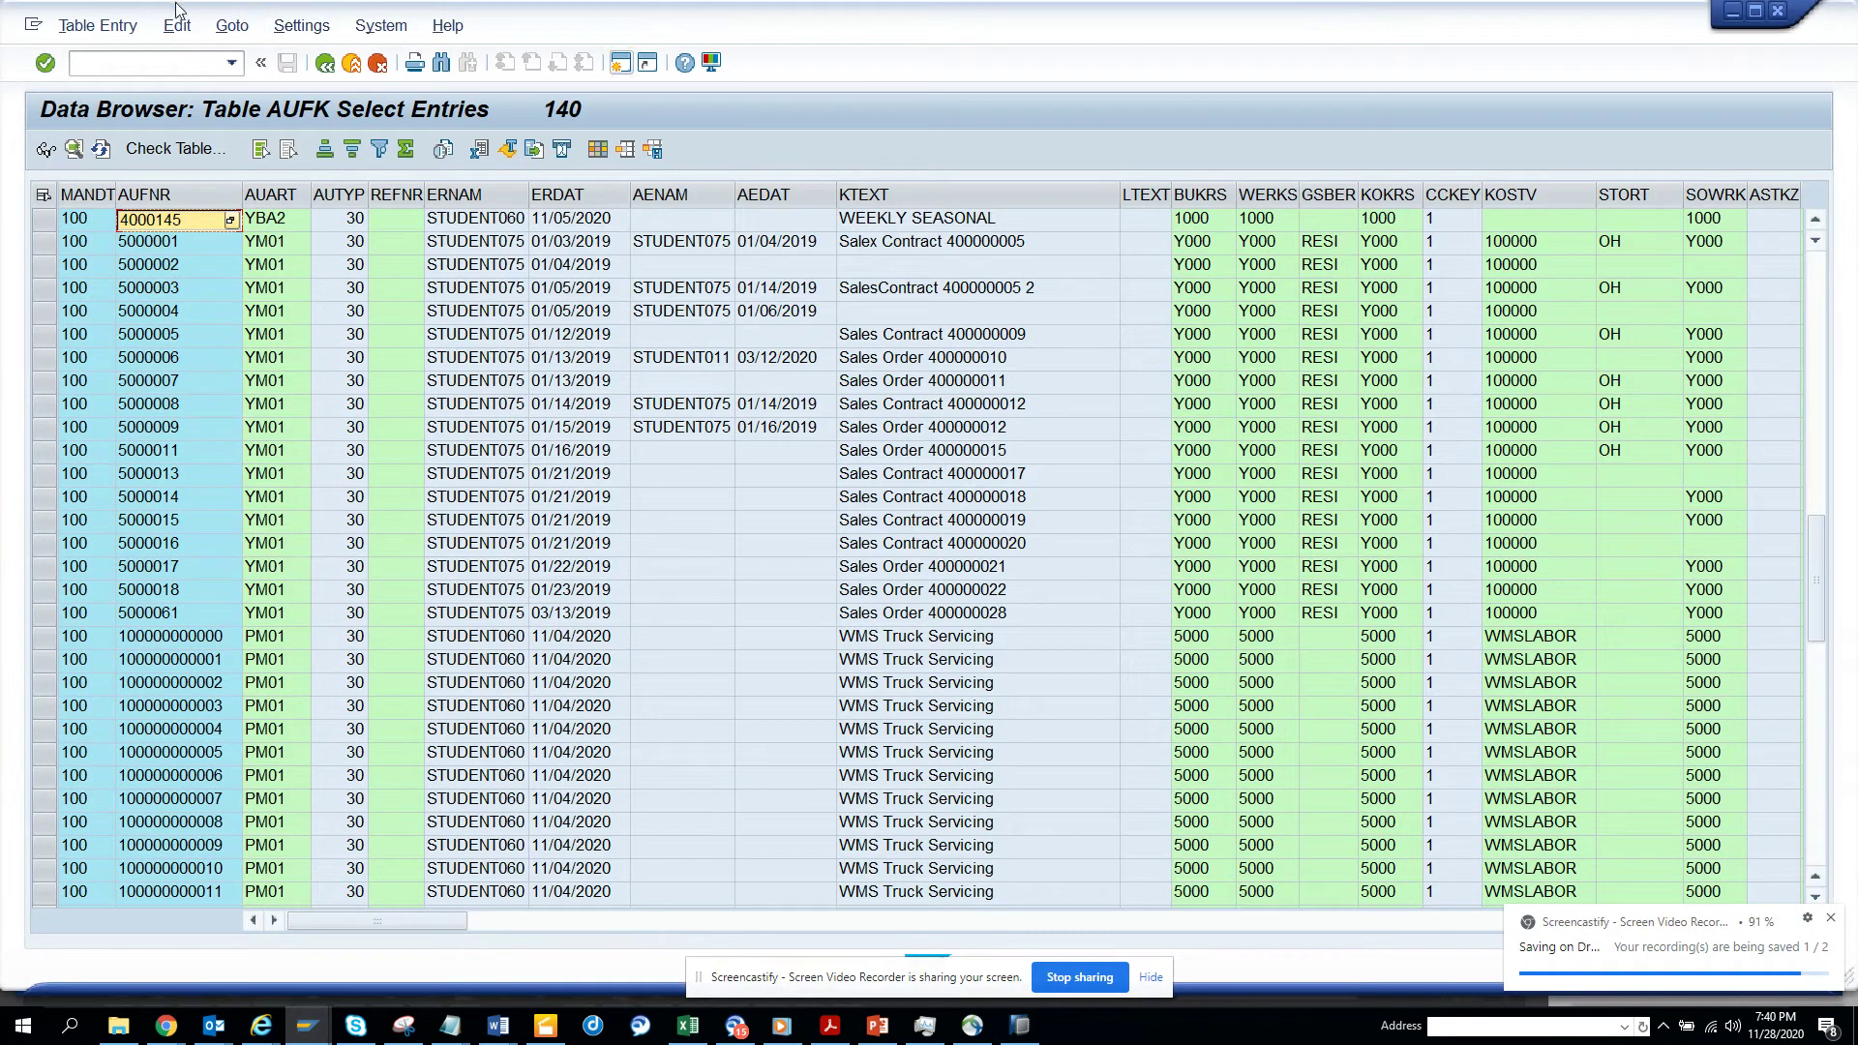
left_click(165, 63)
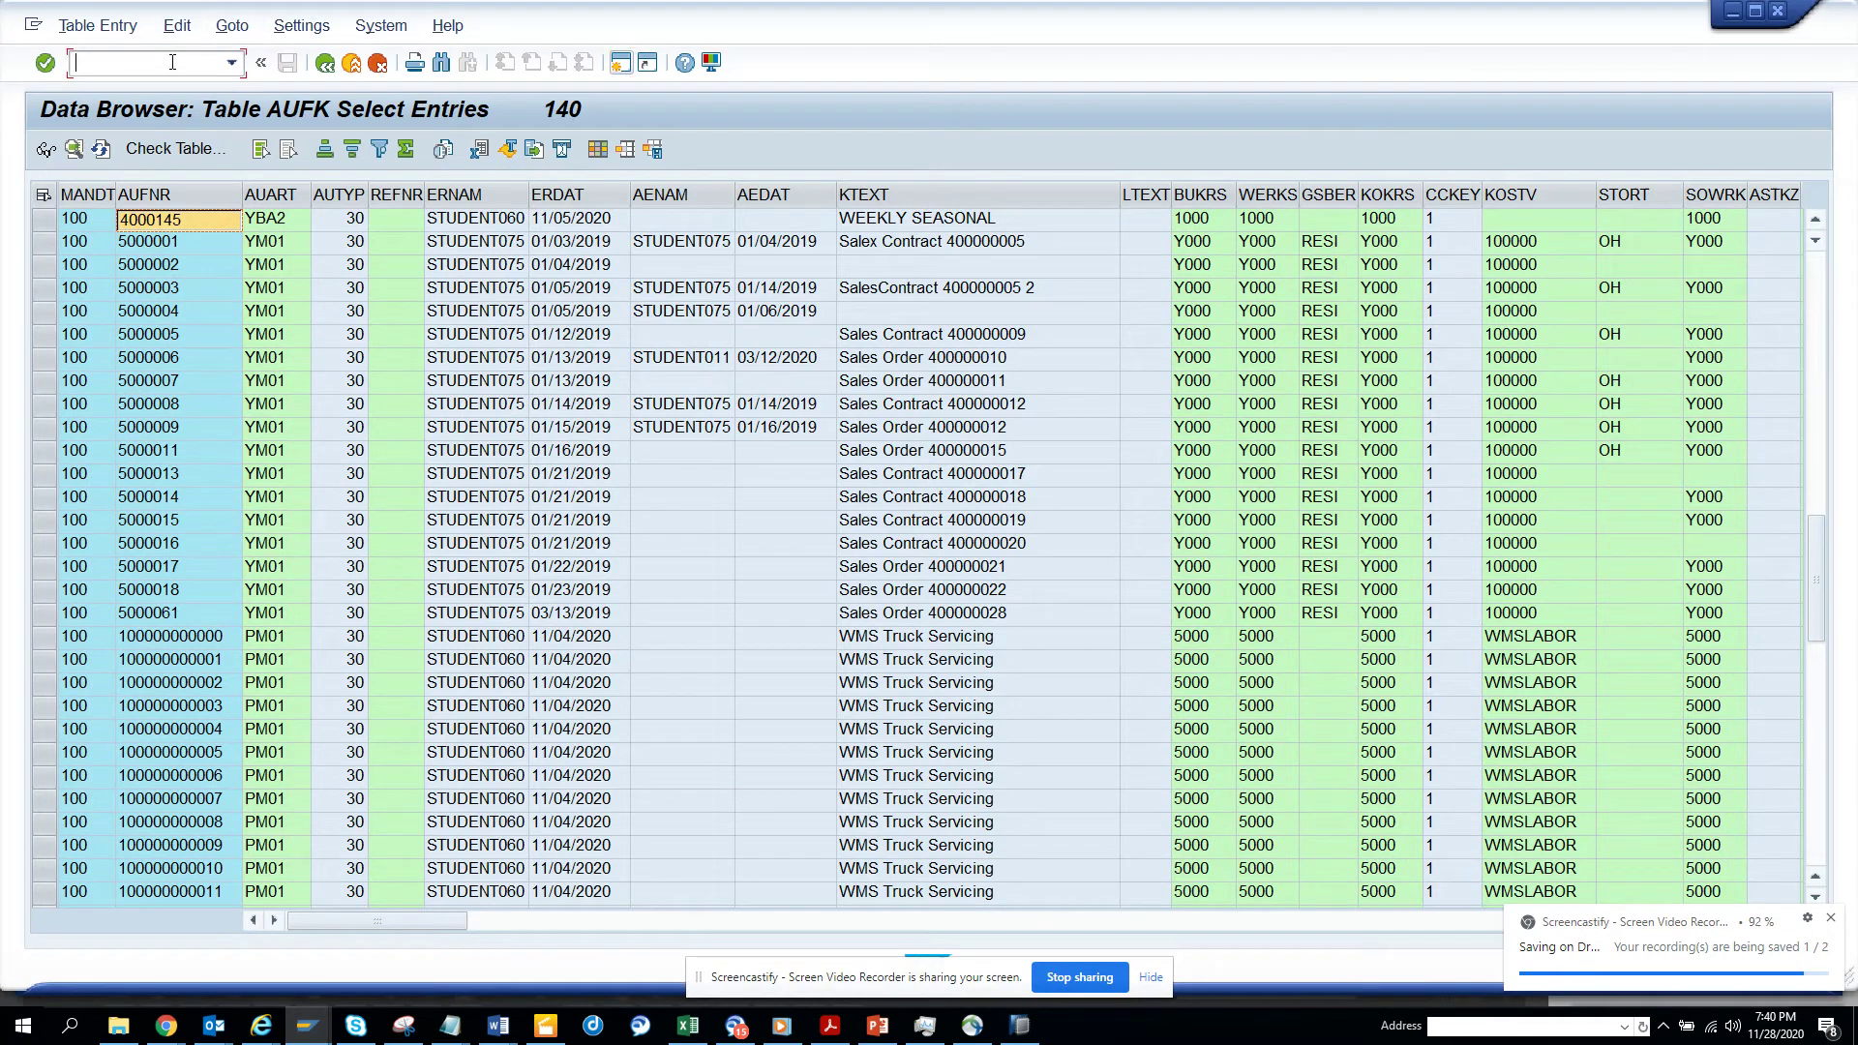
Go back to the Data Browser initial screen and reload the AUFK selection screen.
left_click(329, 68)
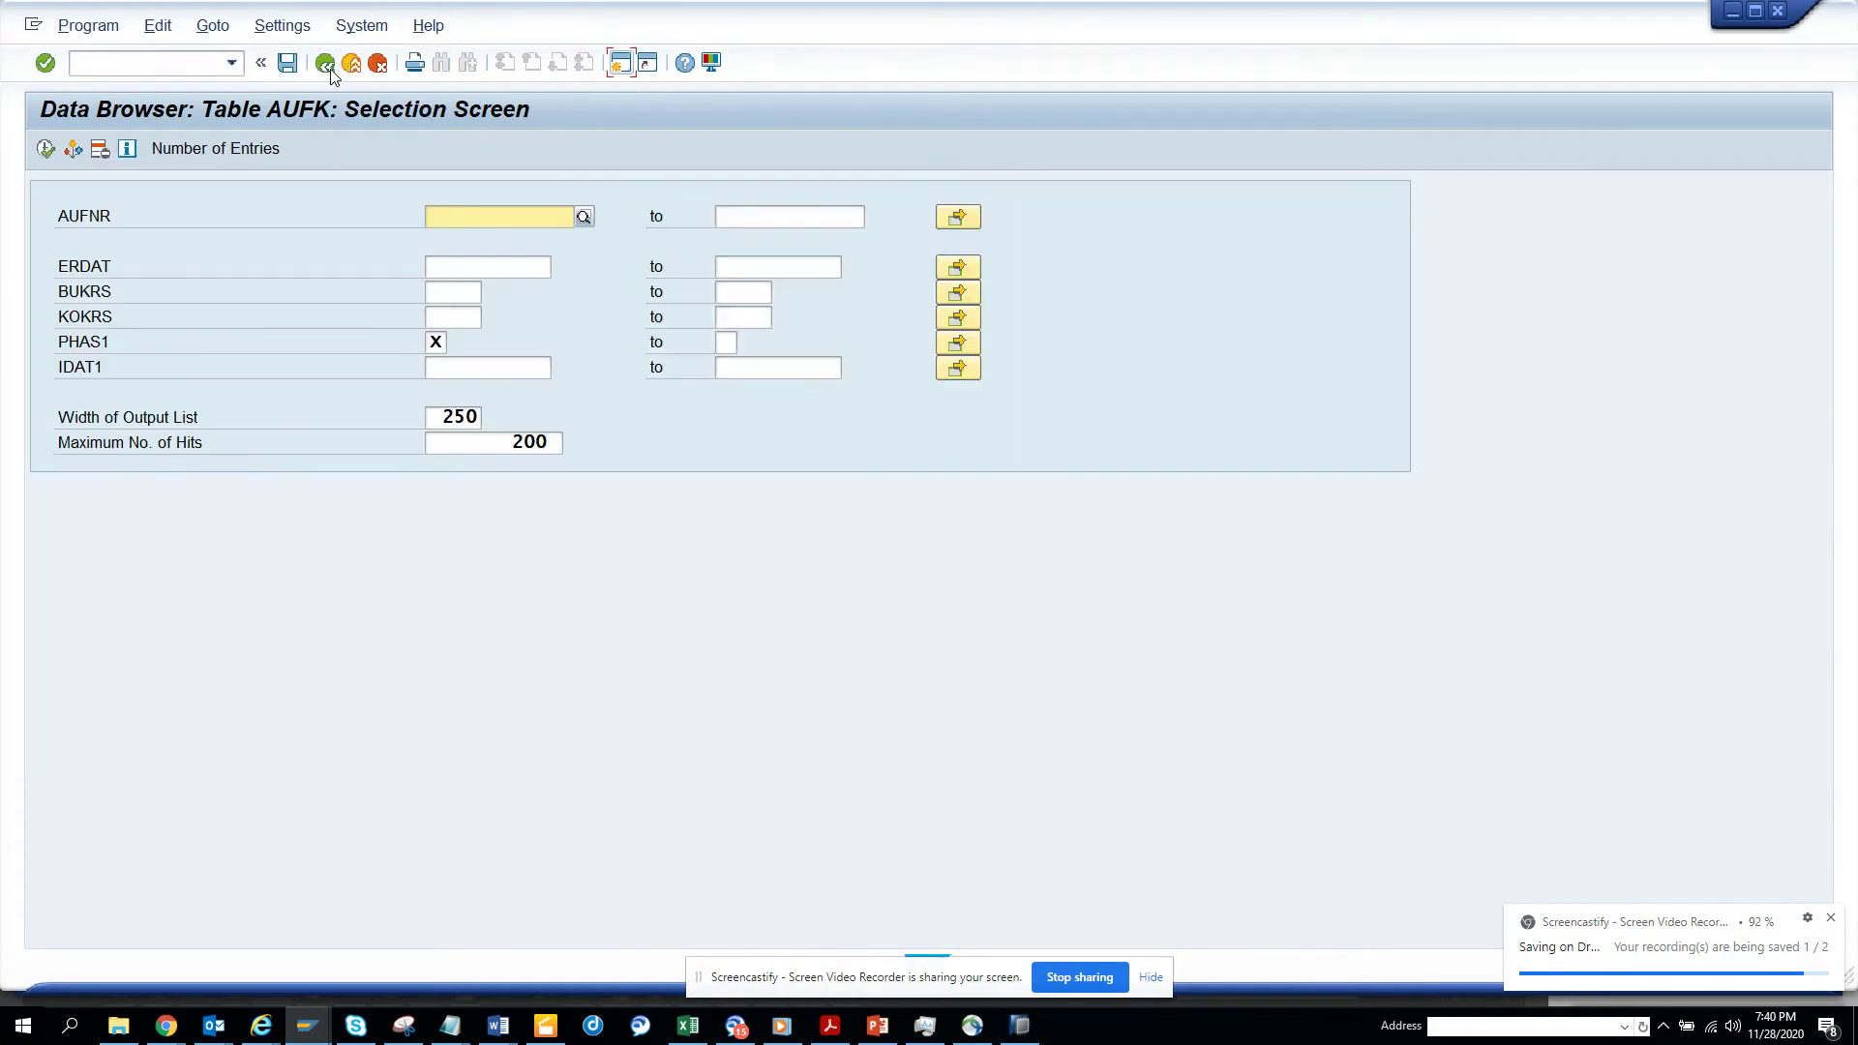
left_click(326, 64)
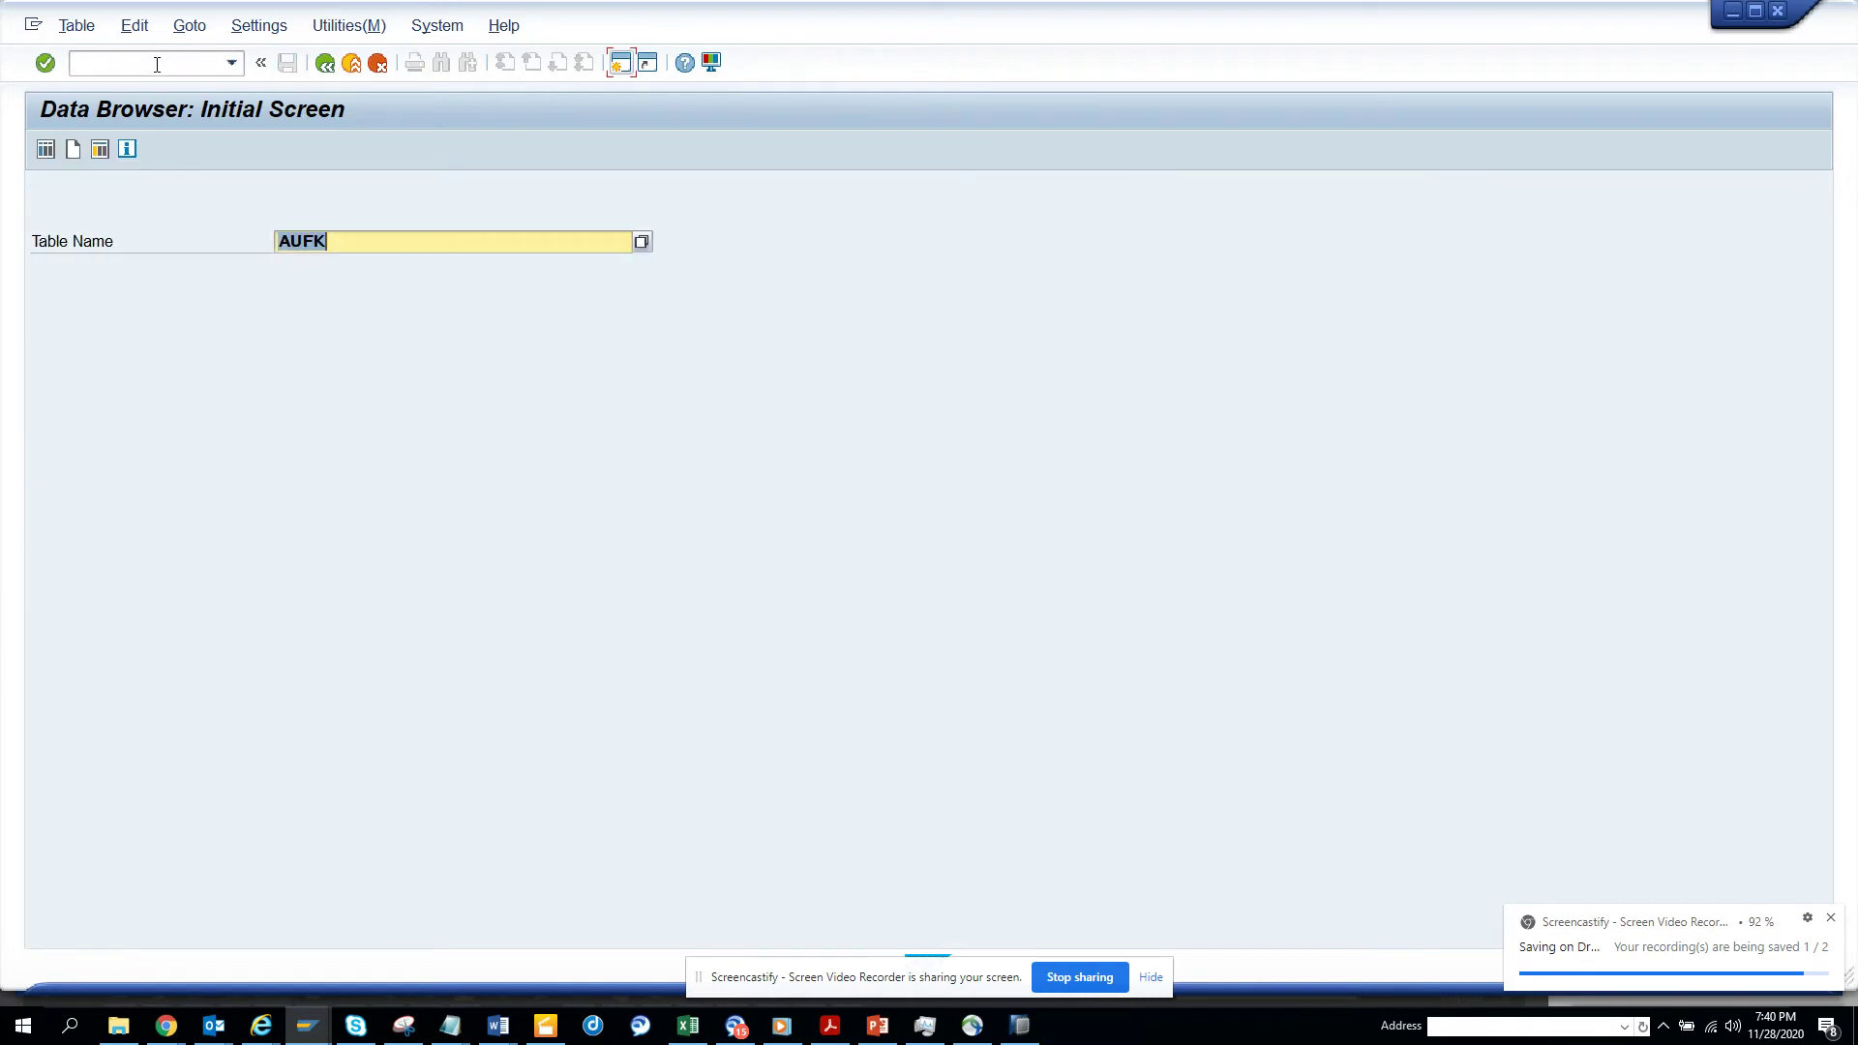
key("Return")
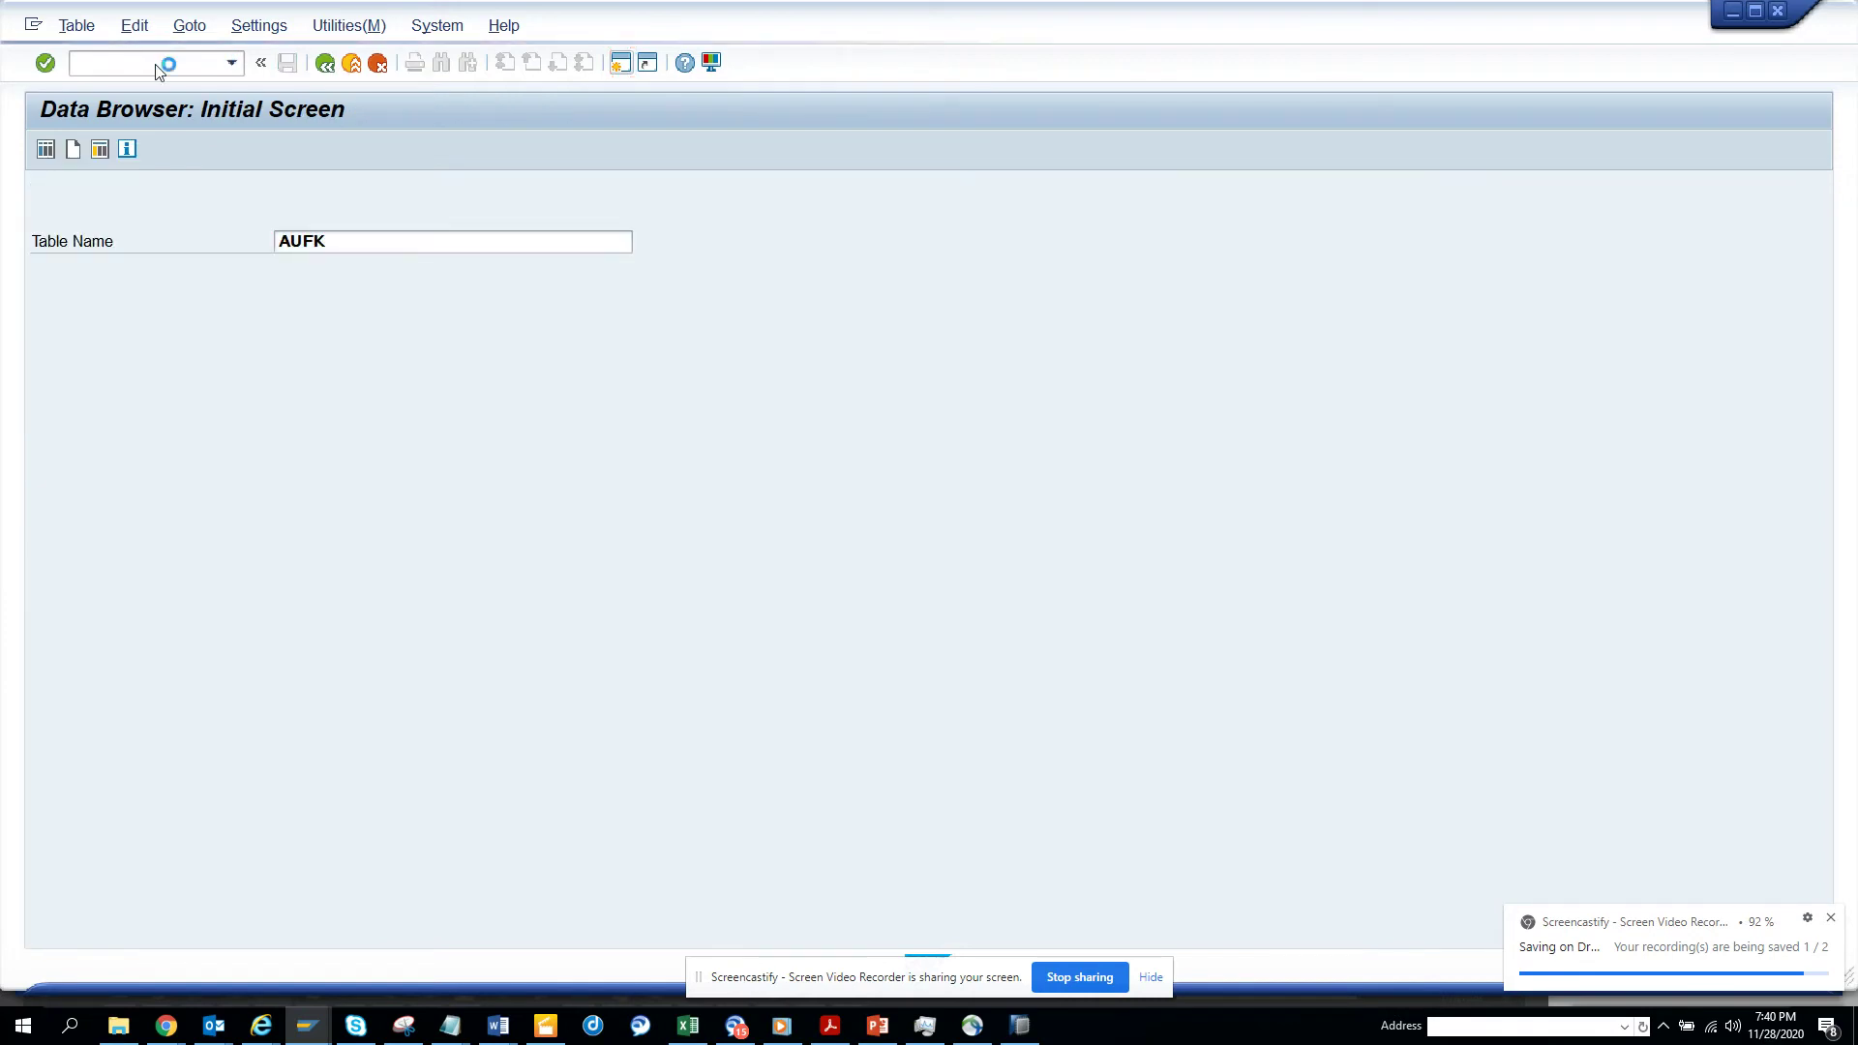
Add IDAT2 (Technical Completion) via Fields for Selection, found by searching 'com'.
left_click(282, 27)
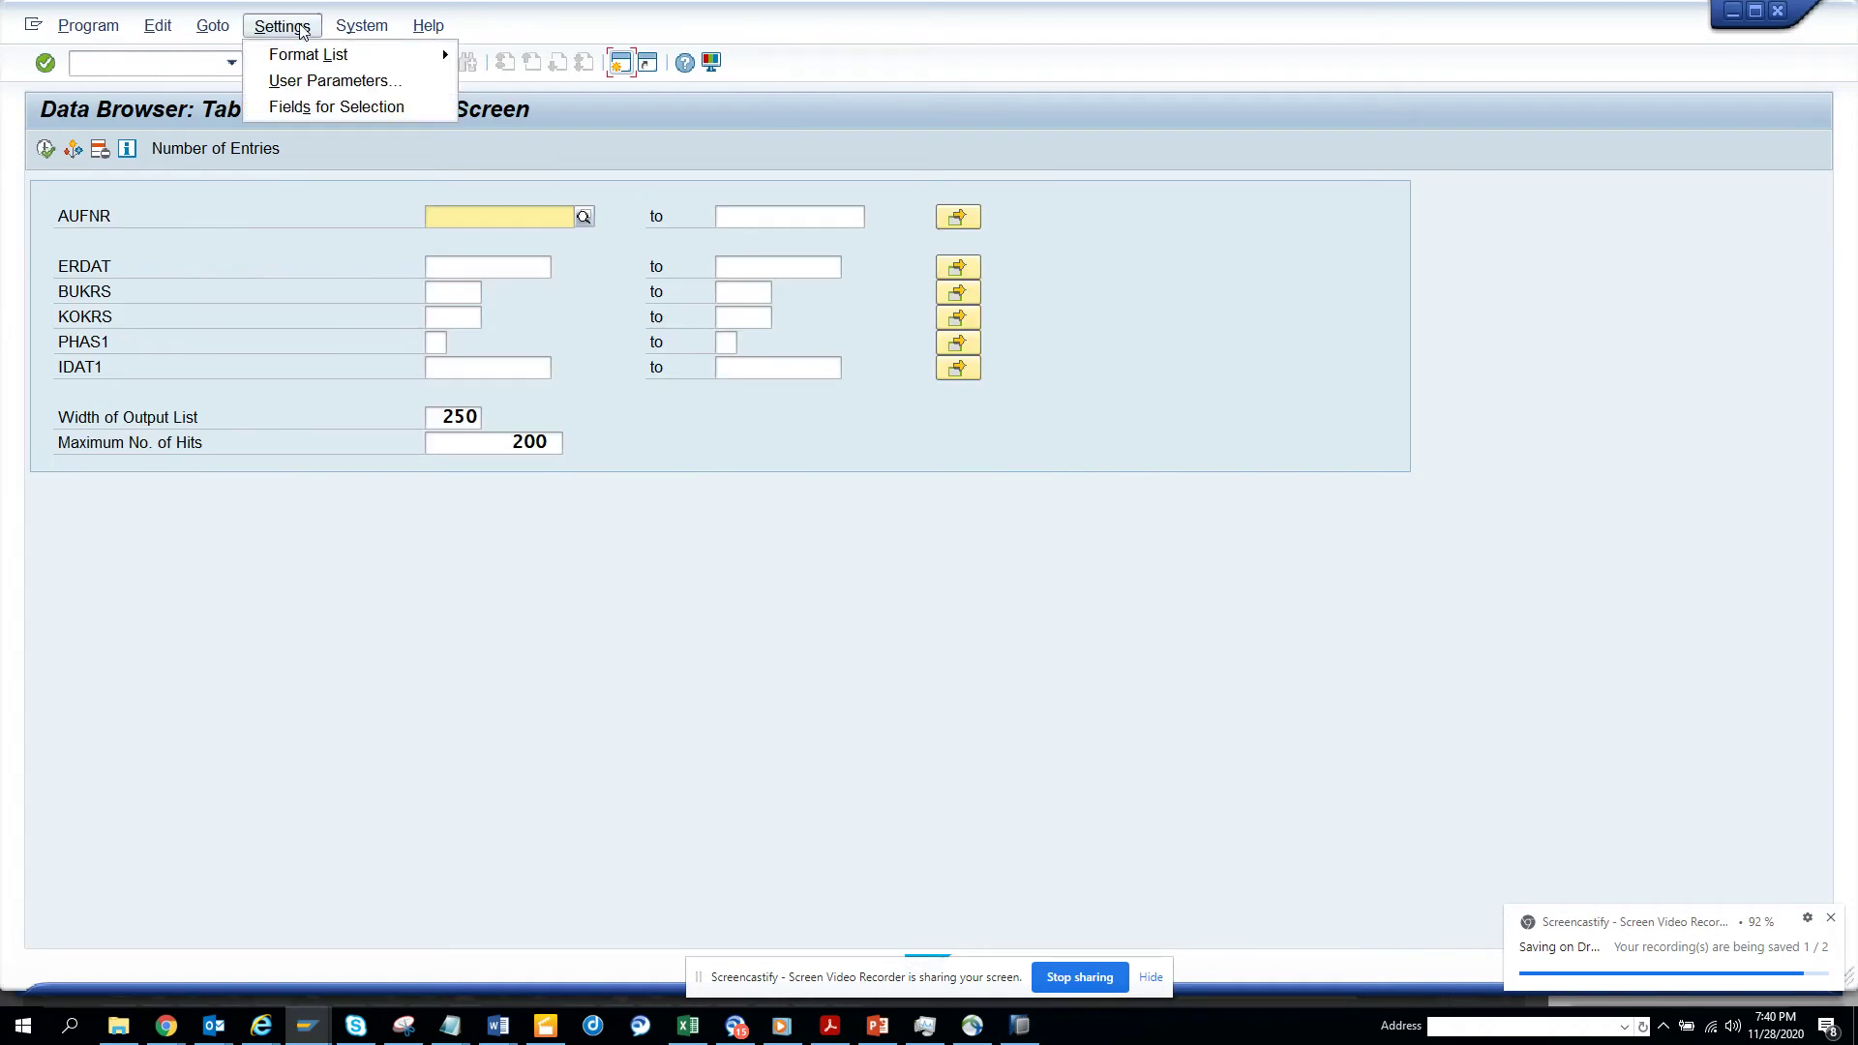
left_click(323, 104)
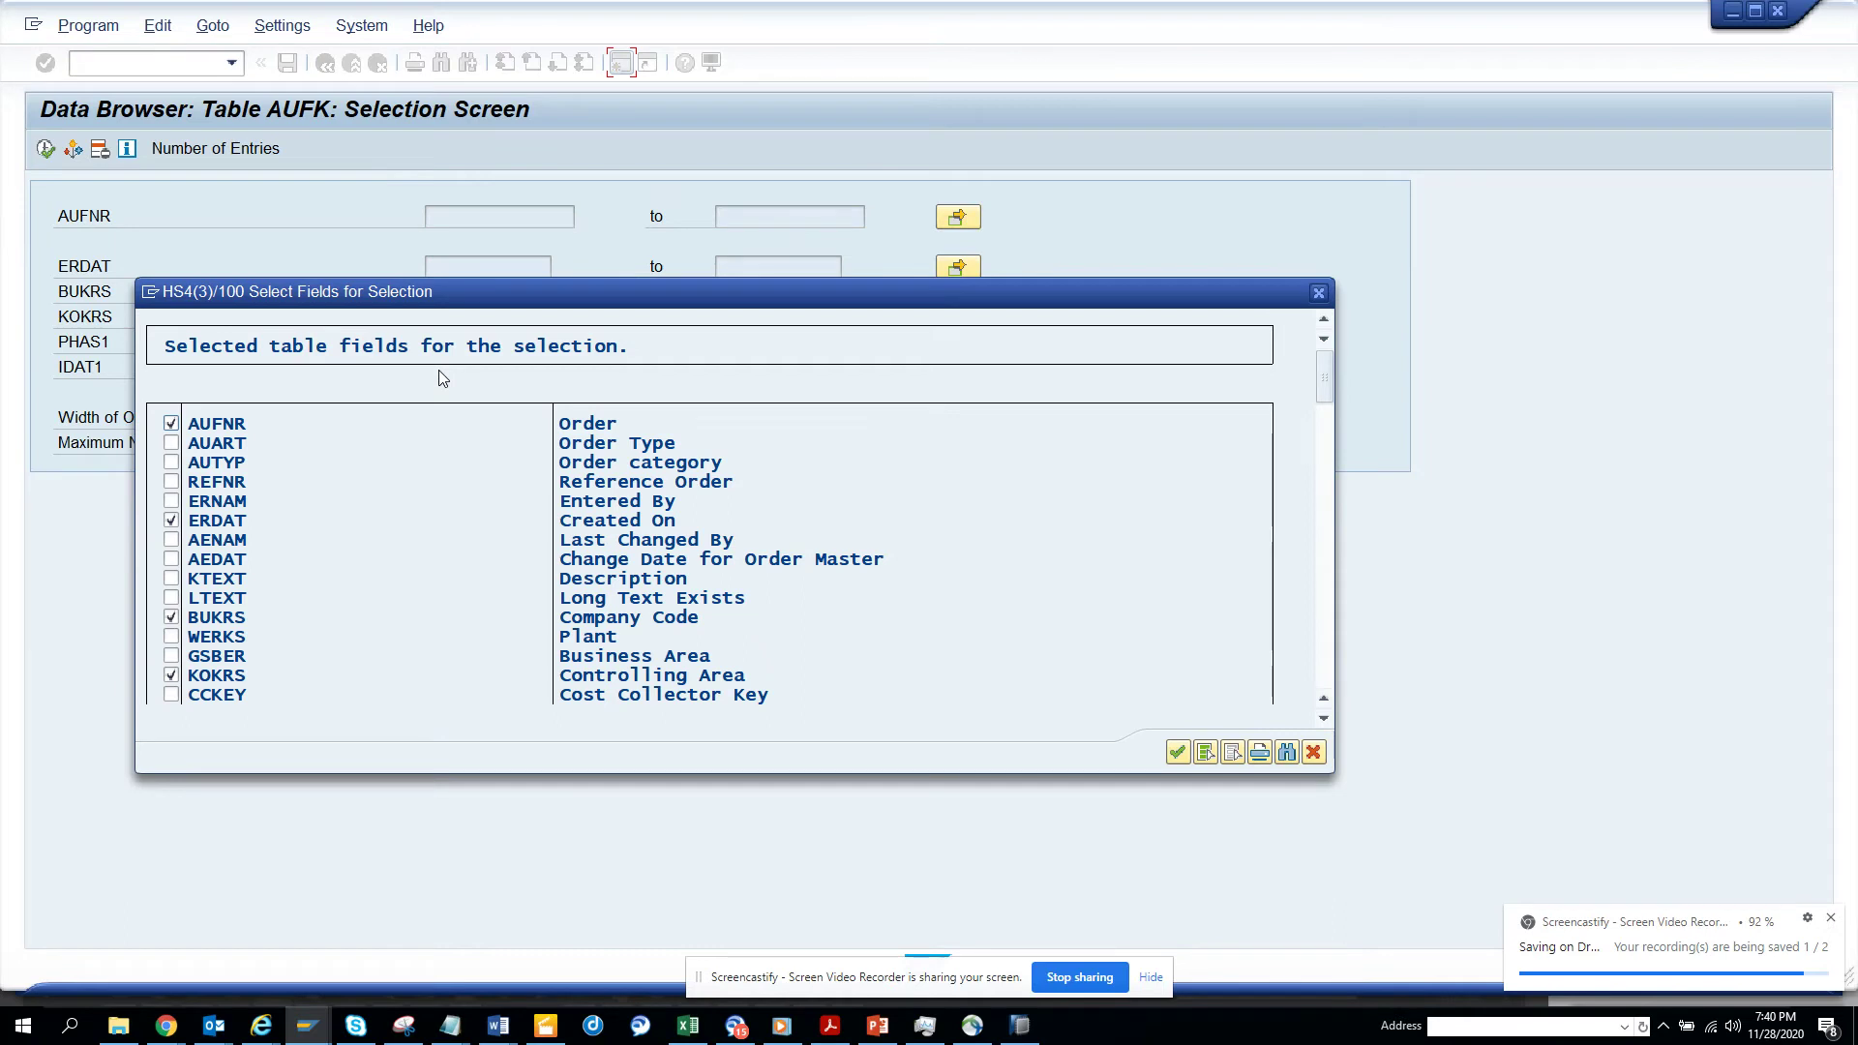
key("ctrl+f")
type("com")
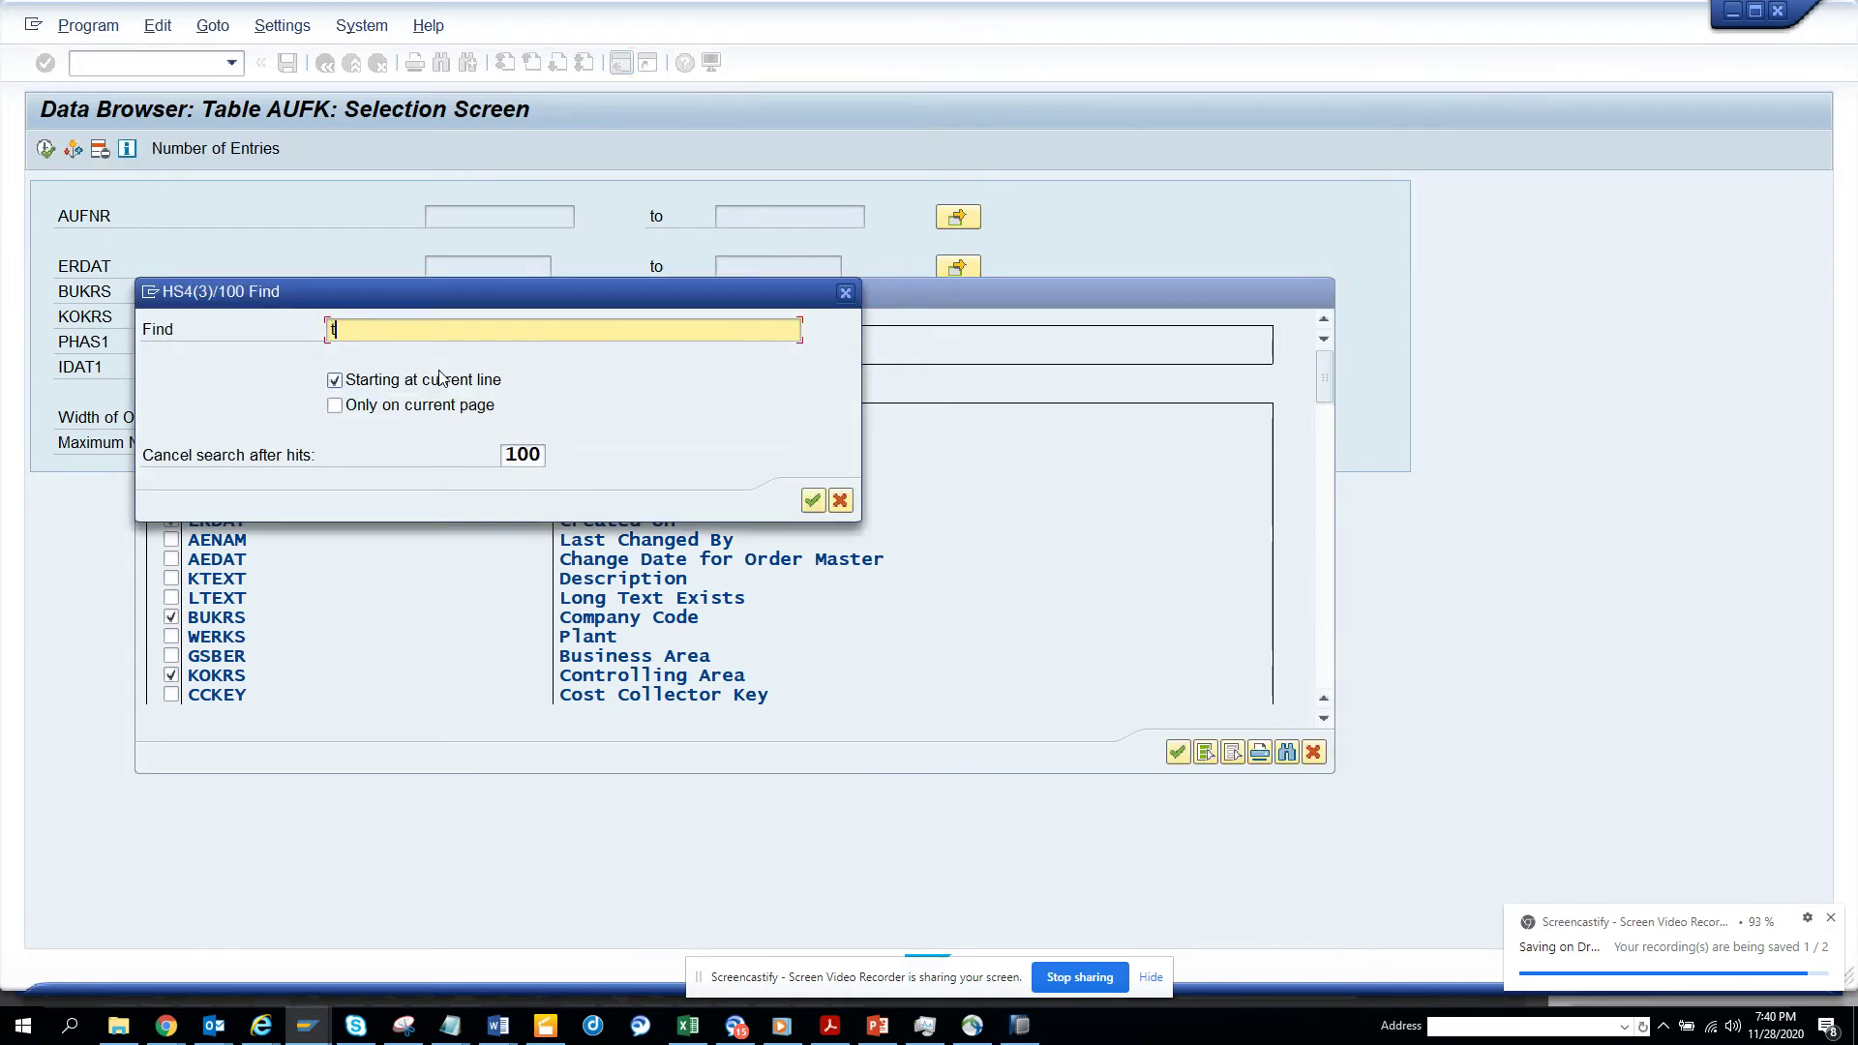
key("Return")
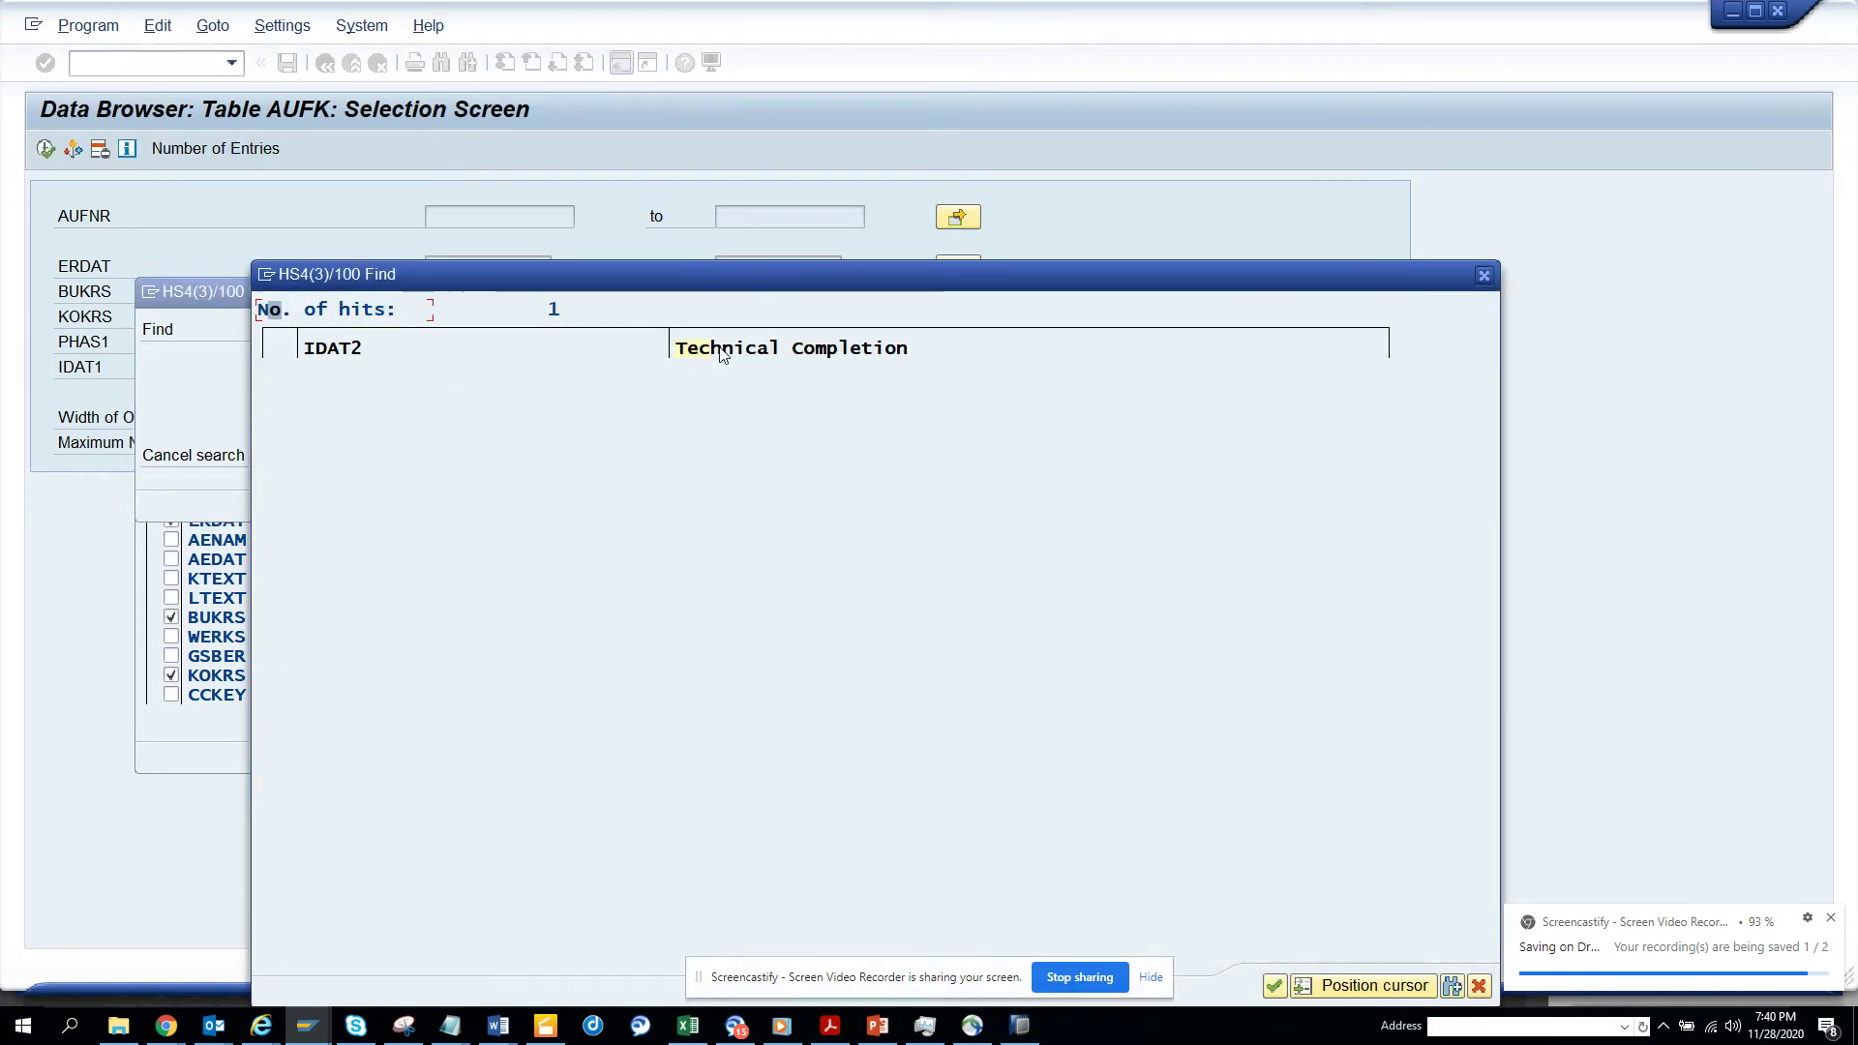
double_click(737, 351)
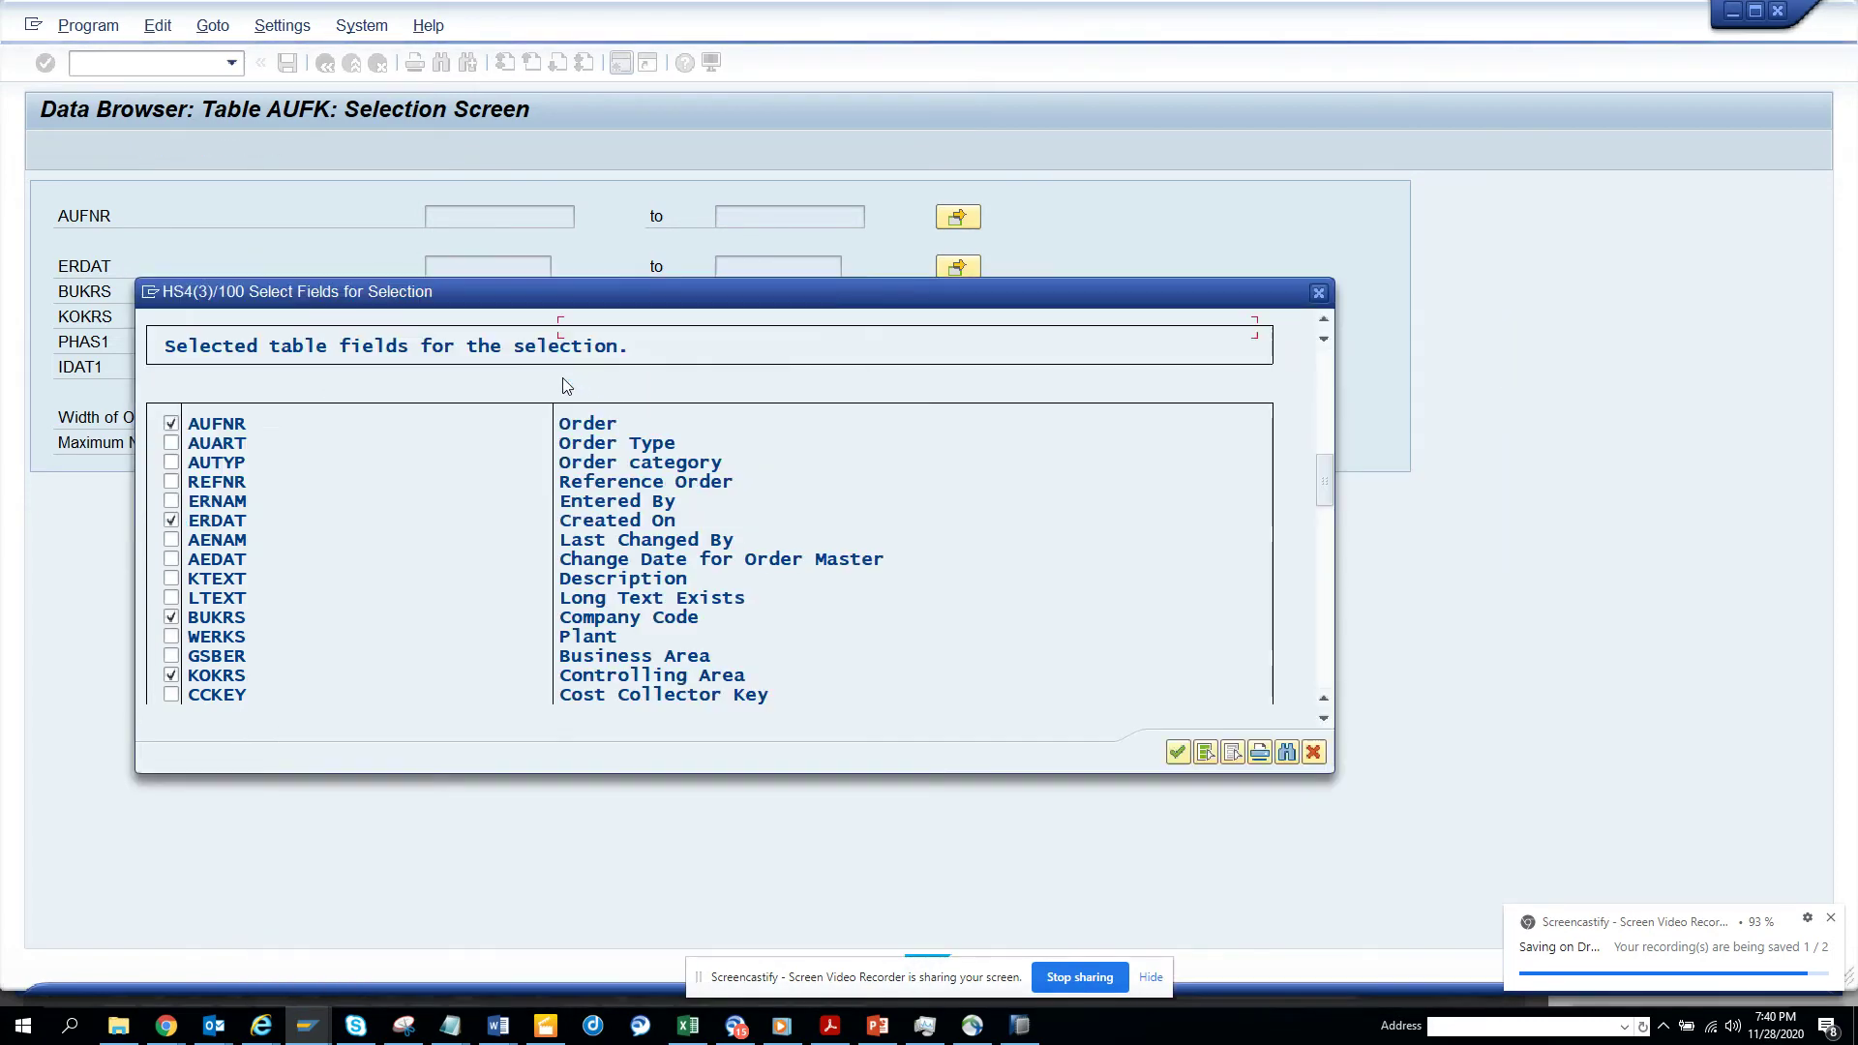
left_click(171, 328)
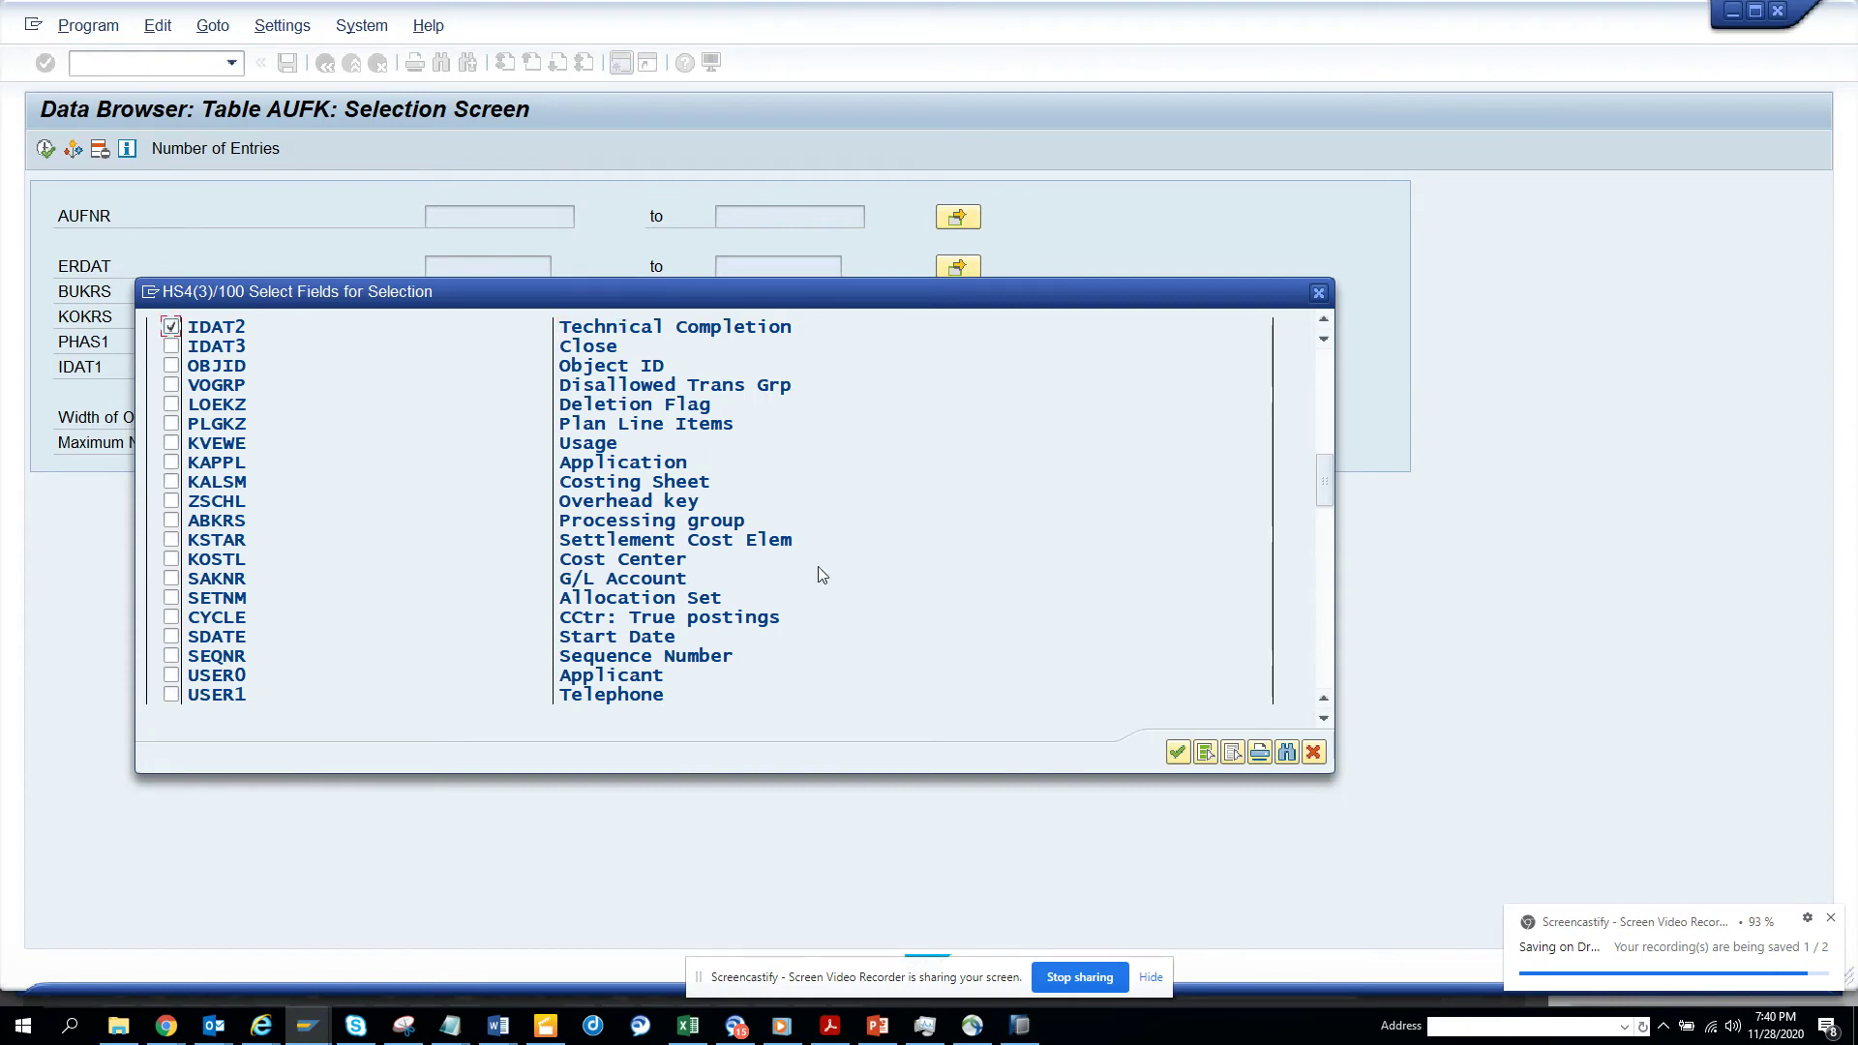
left_click(1177, 754)
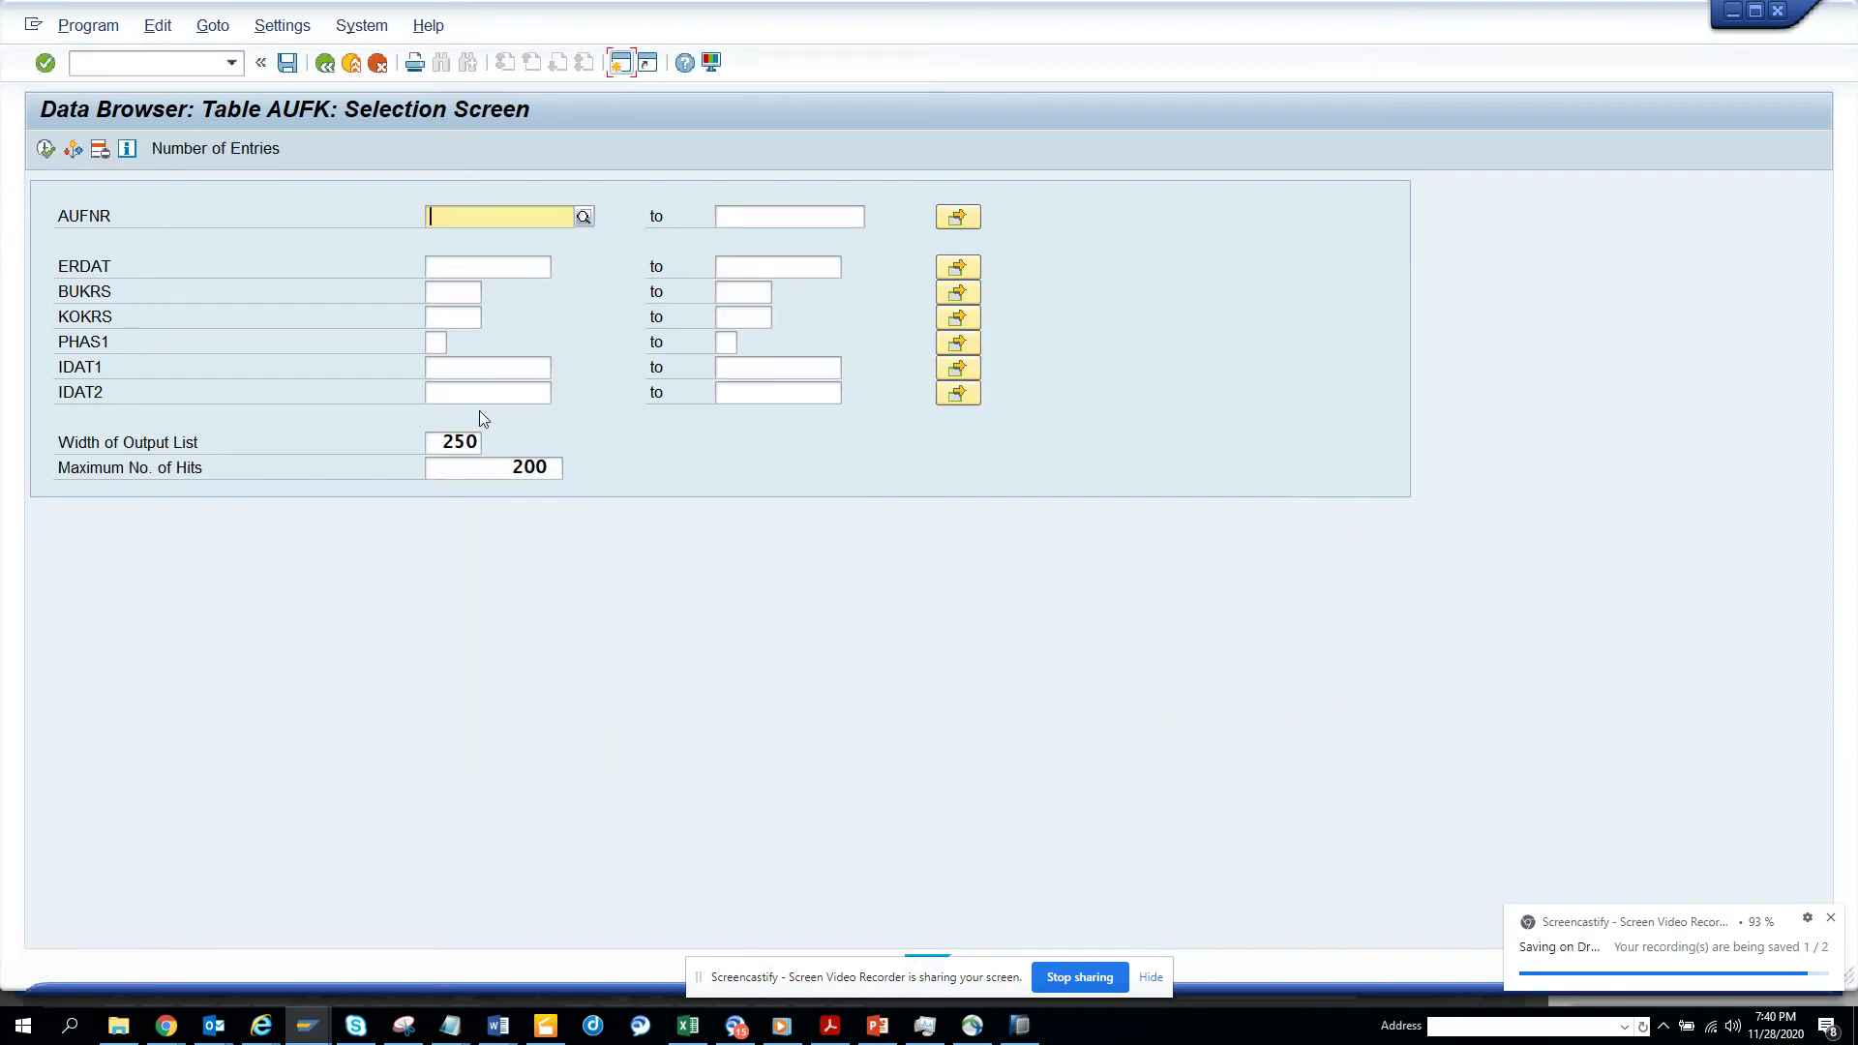
Set IDAT2 to Not Equal To and execute, listing 20 AUFK entries.
left_click(458, 392)
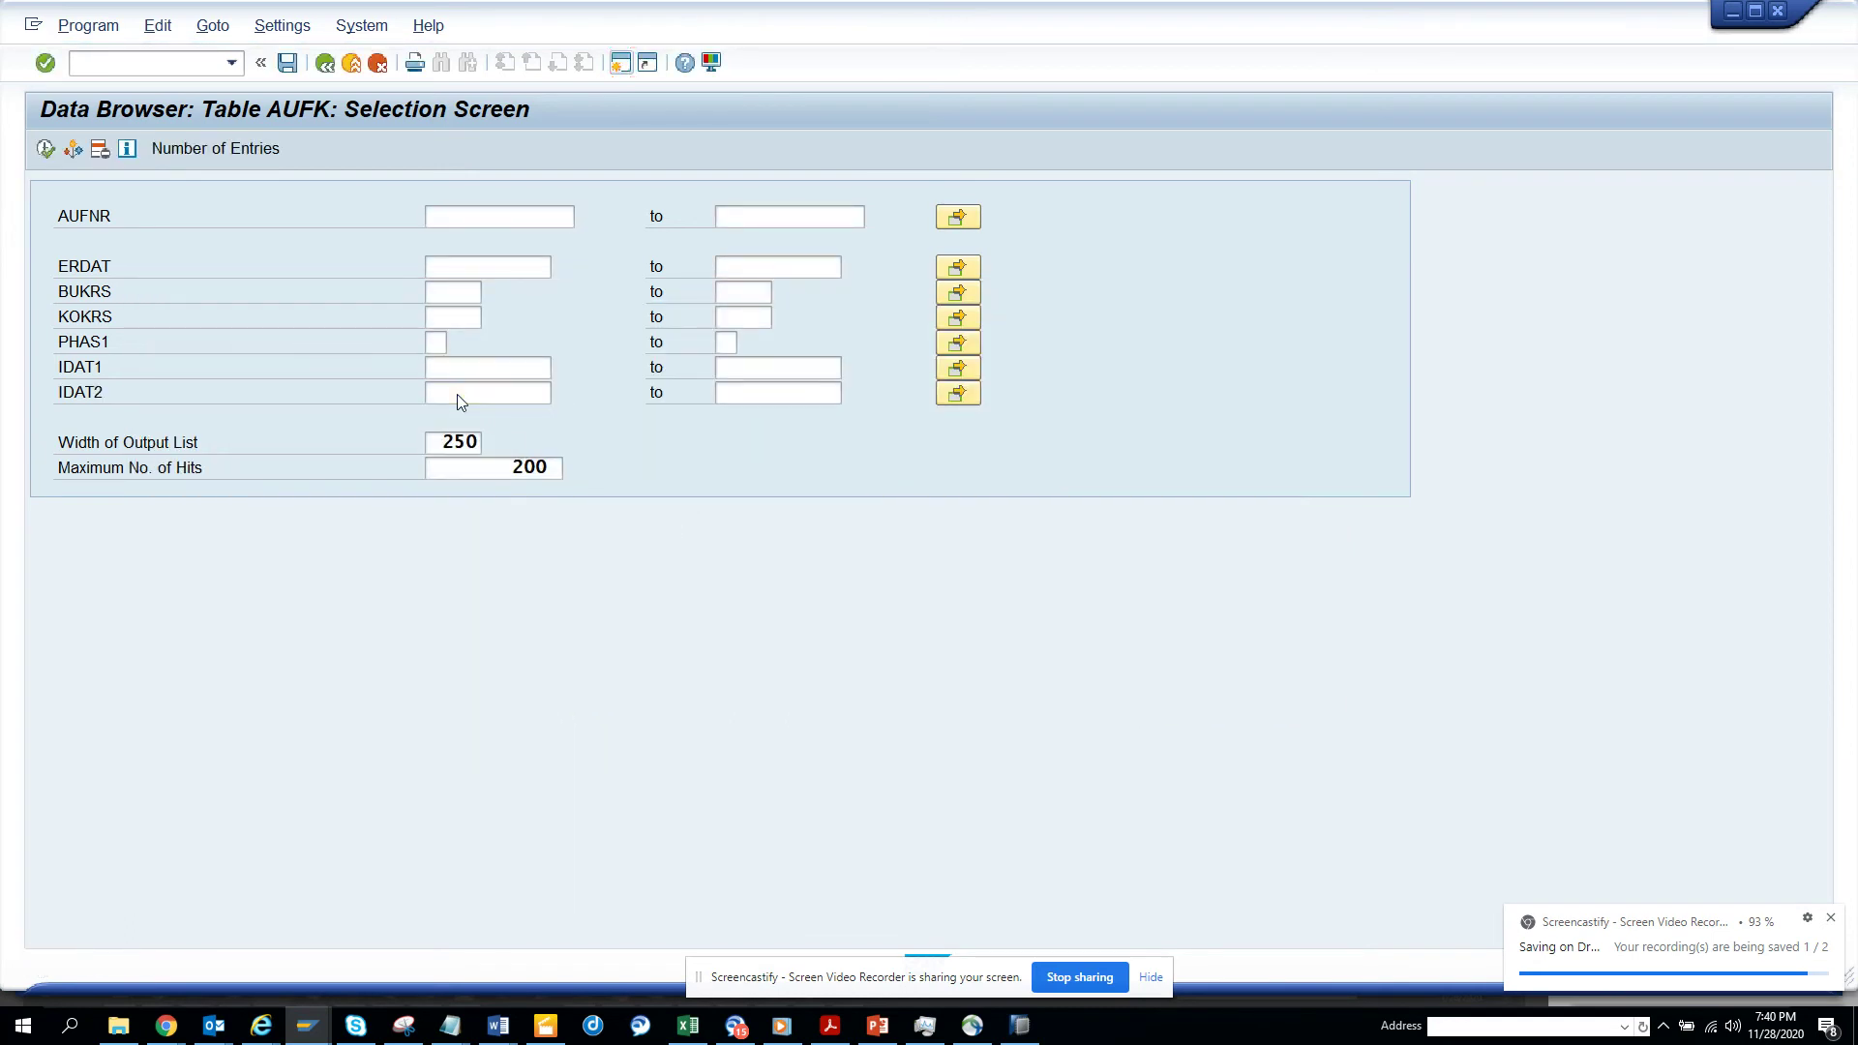
key("F8")
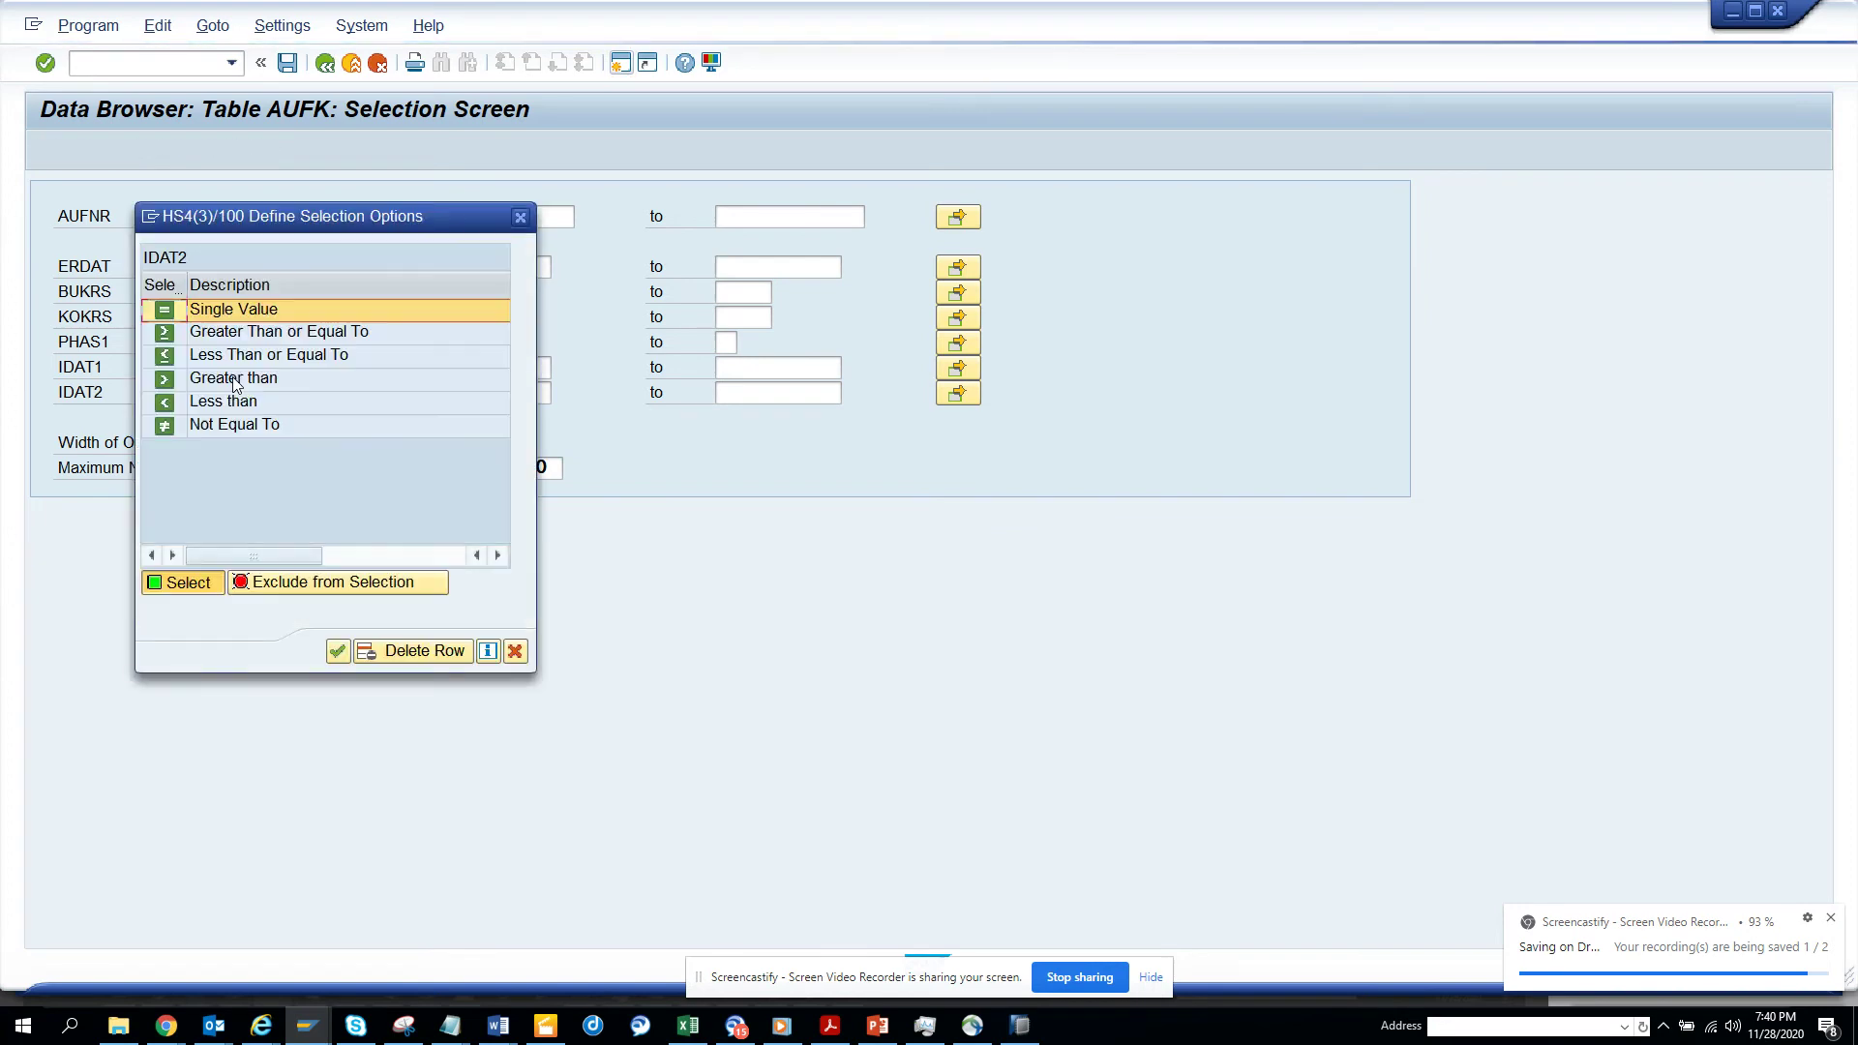
double_click(299, 428)
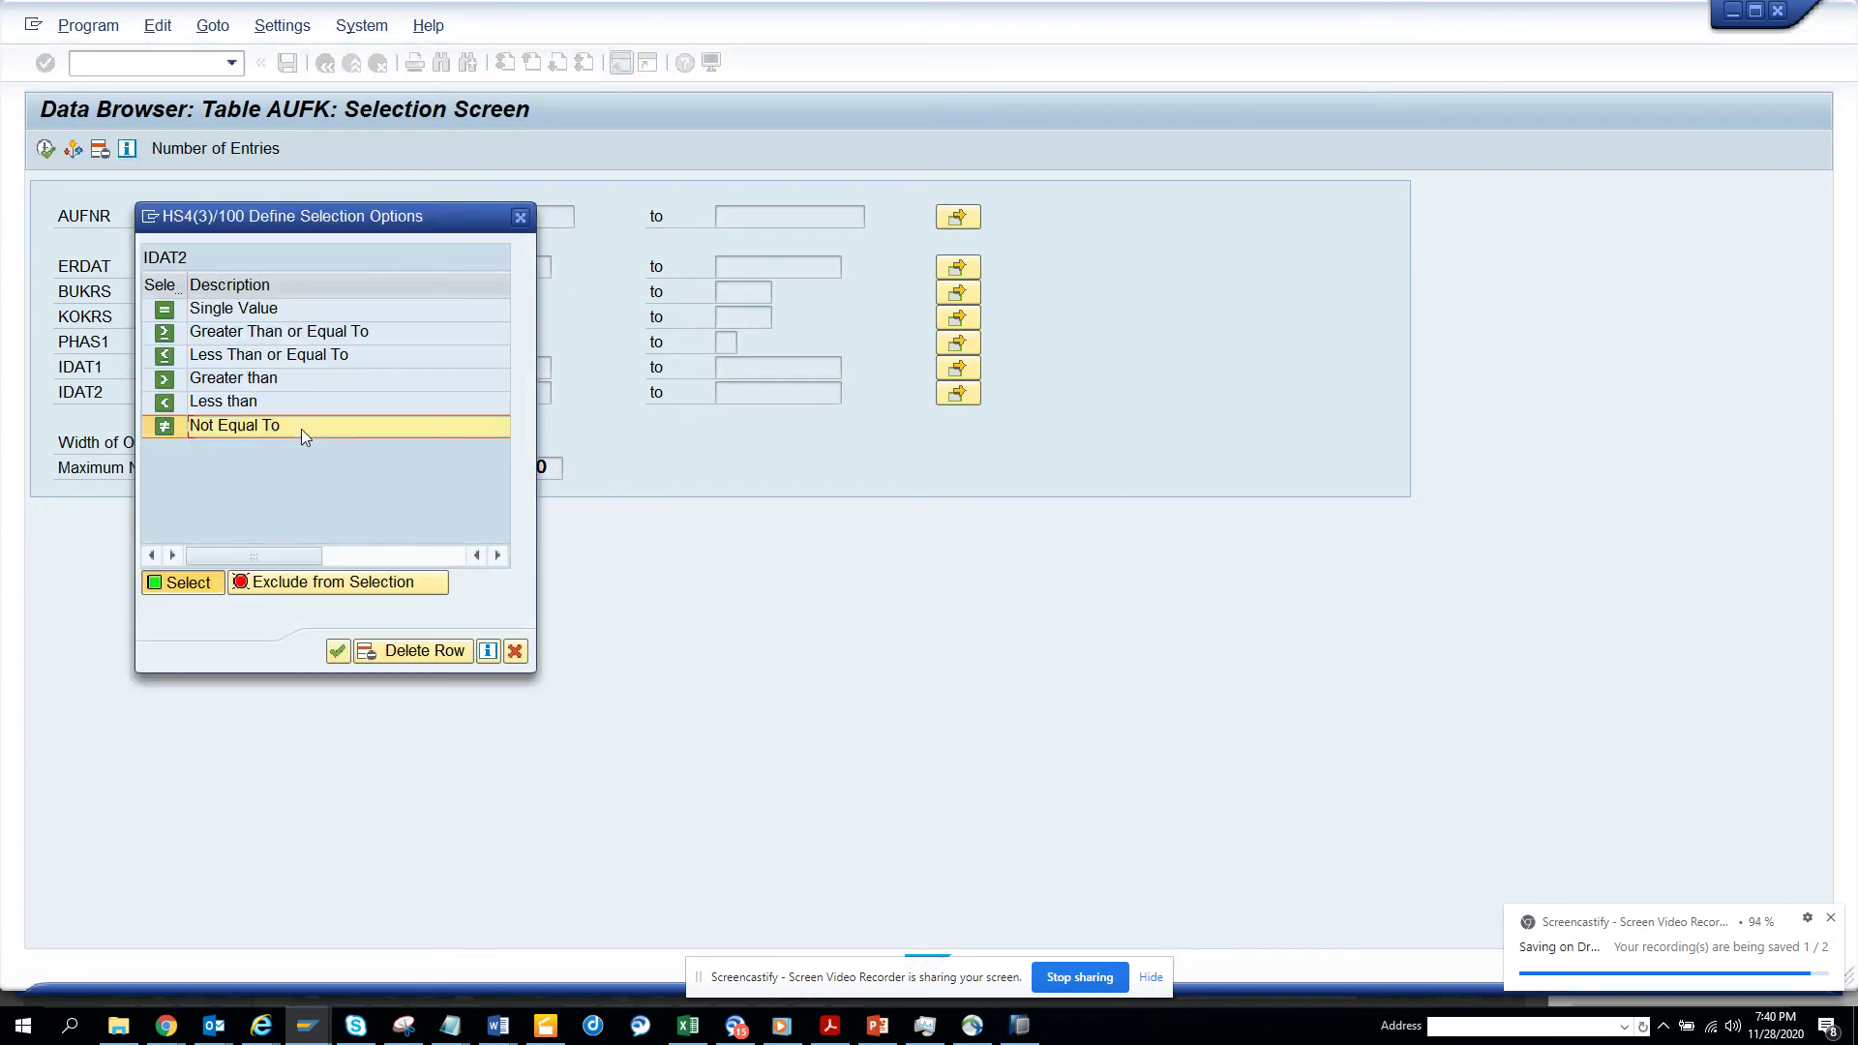
left_click(55, 149)
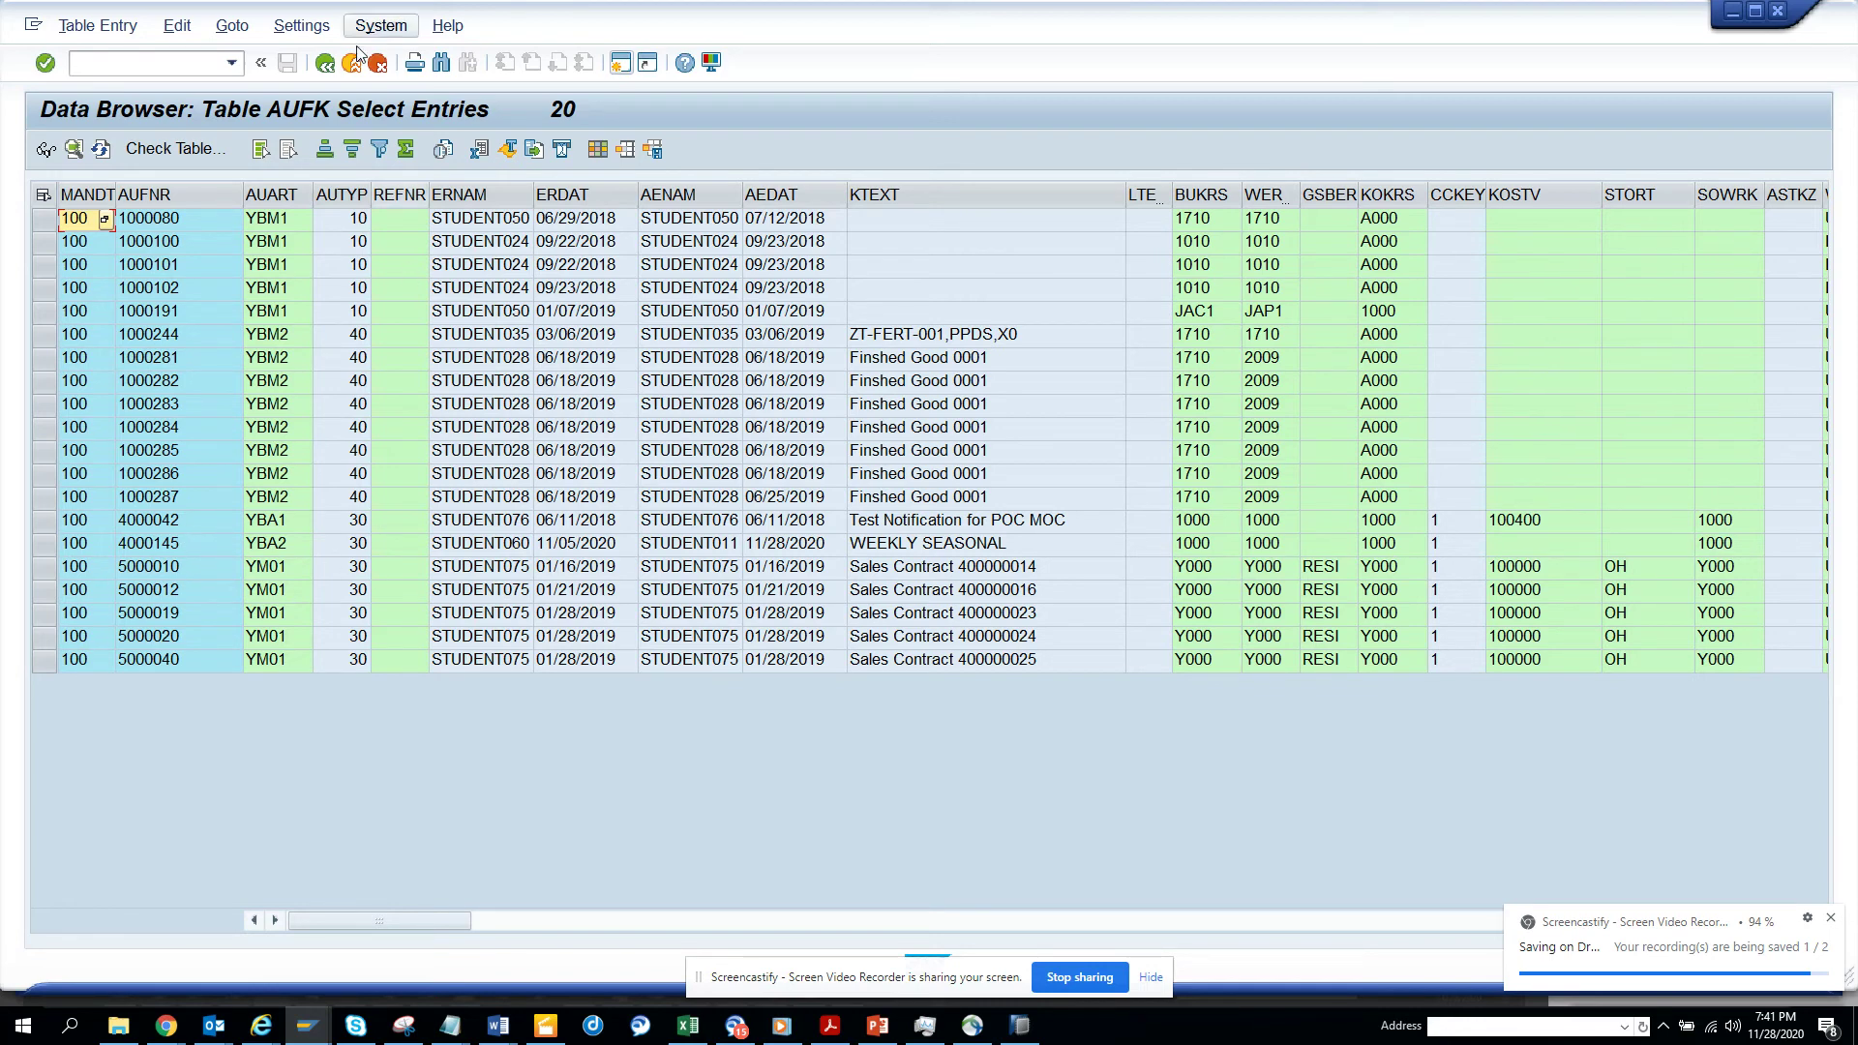
Back on the selection screen, add IDAT3 (Close) via Fields for Selection, searching 'idat'.
left_click(326, 64)
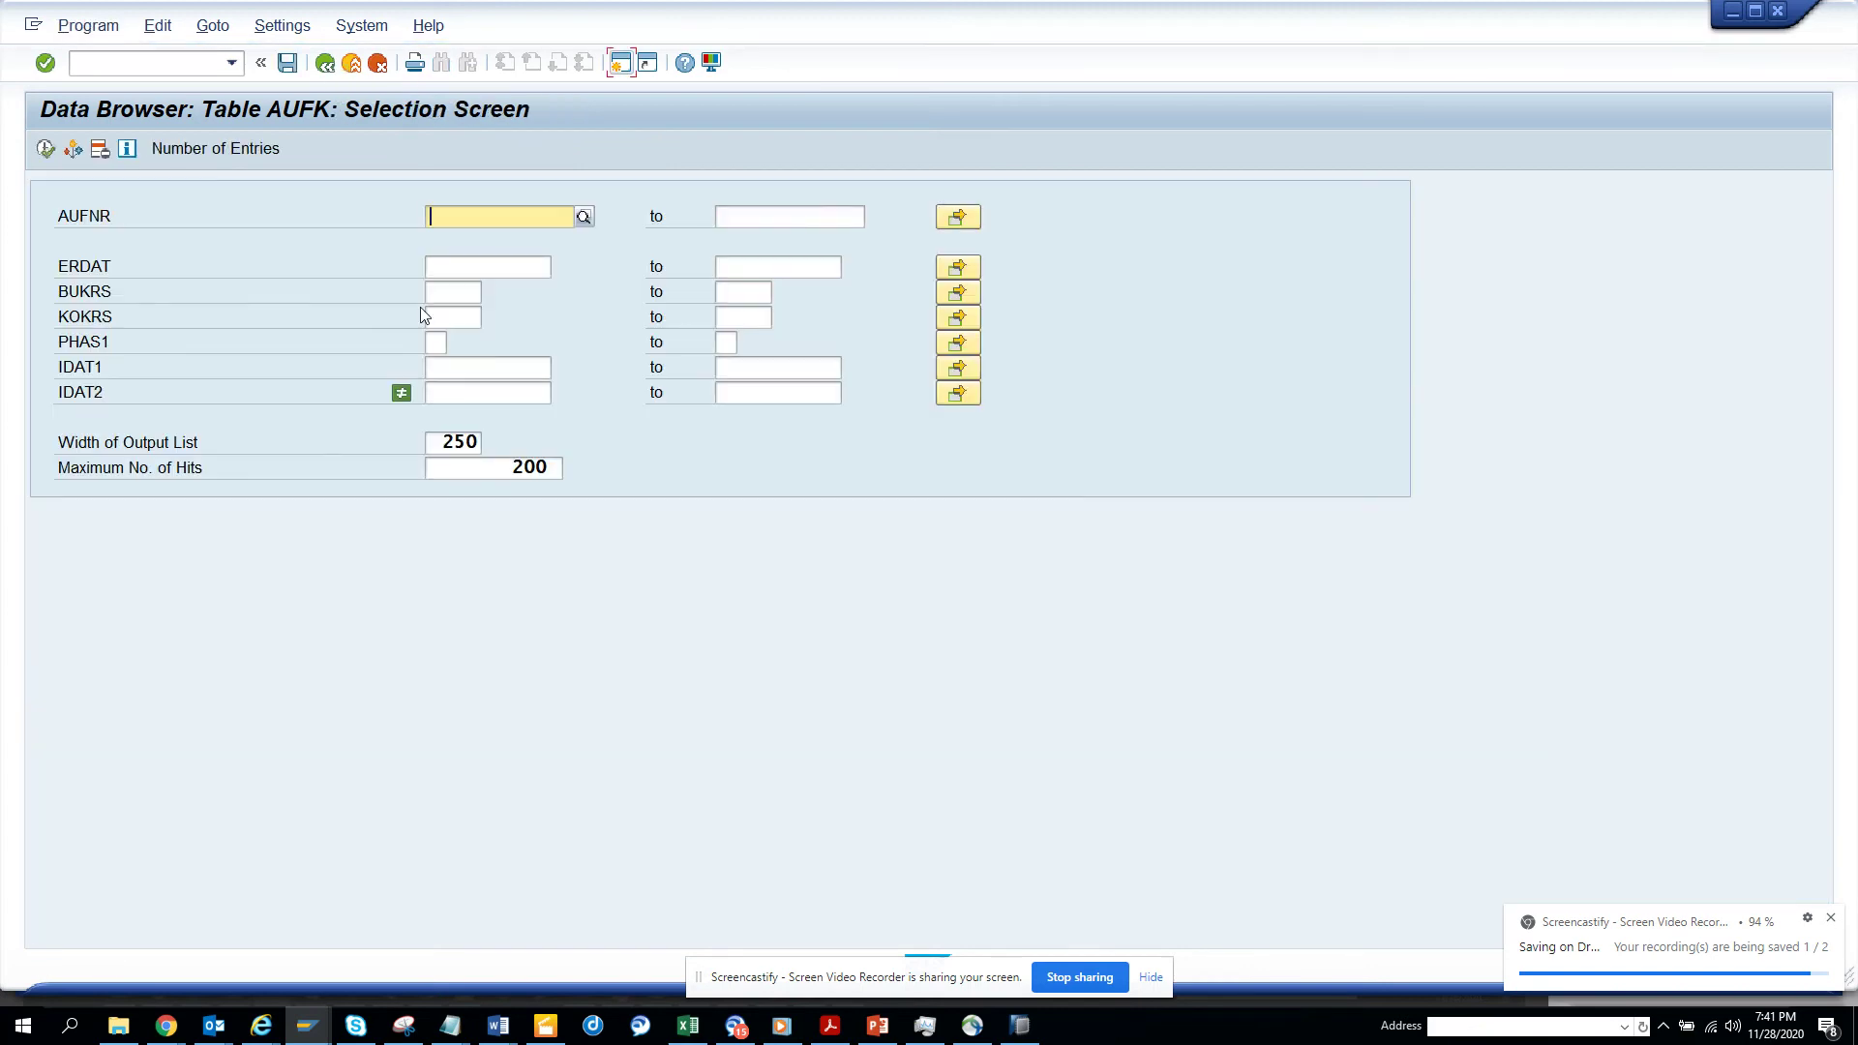
left_click(282, 26)
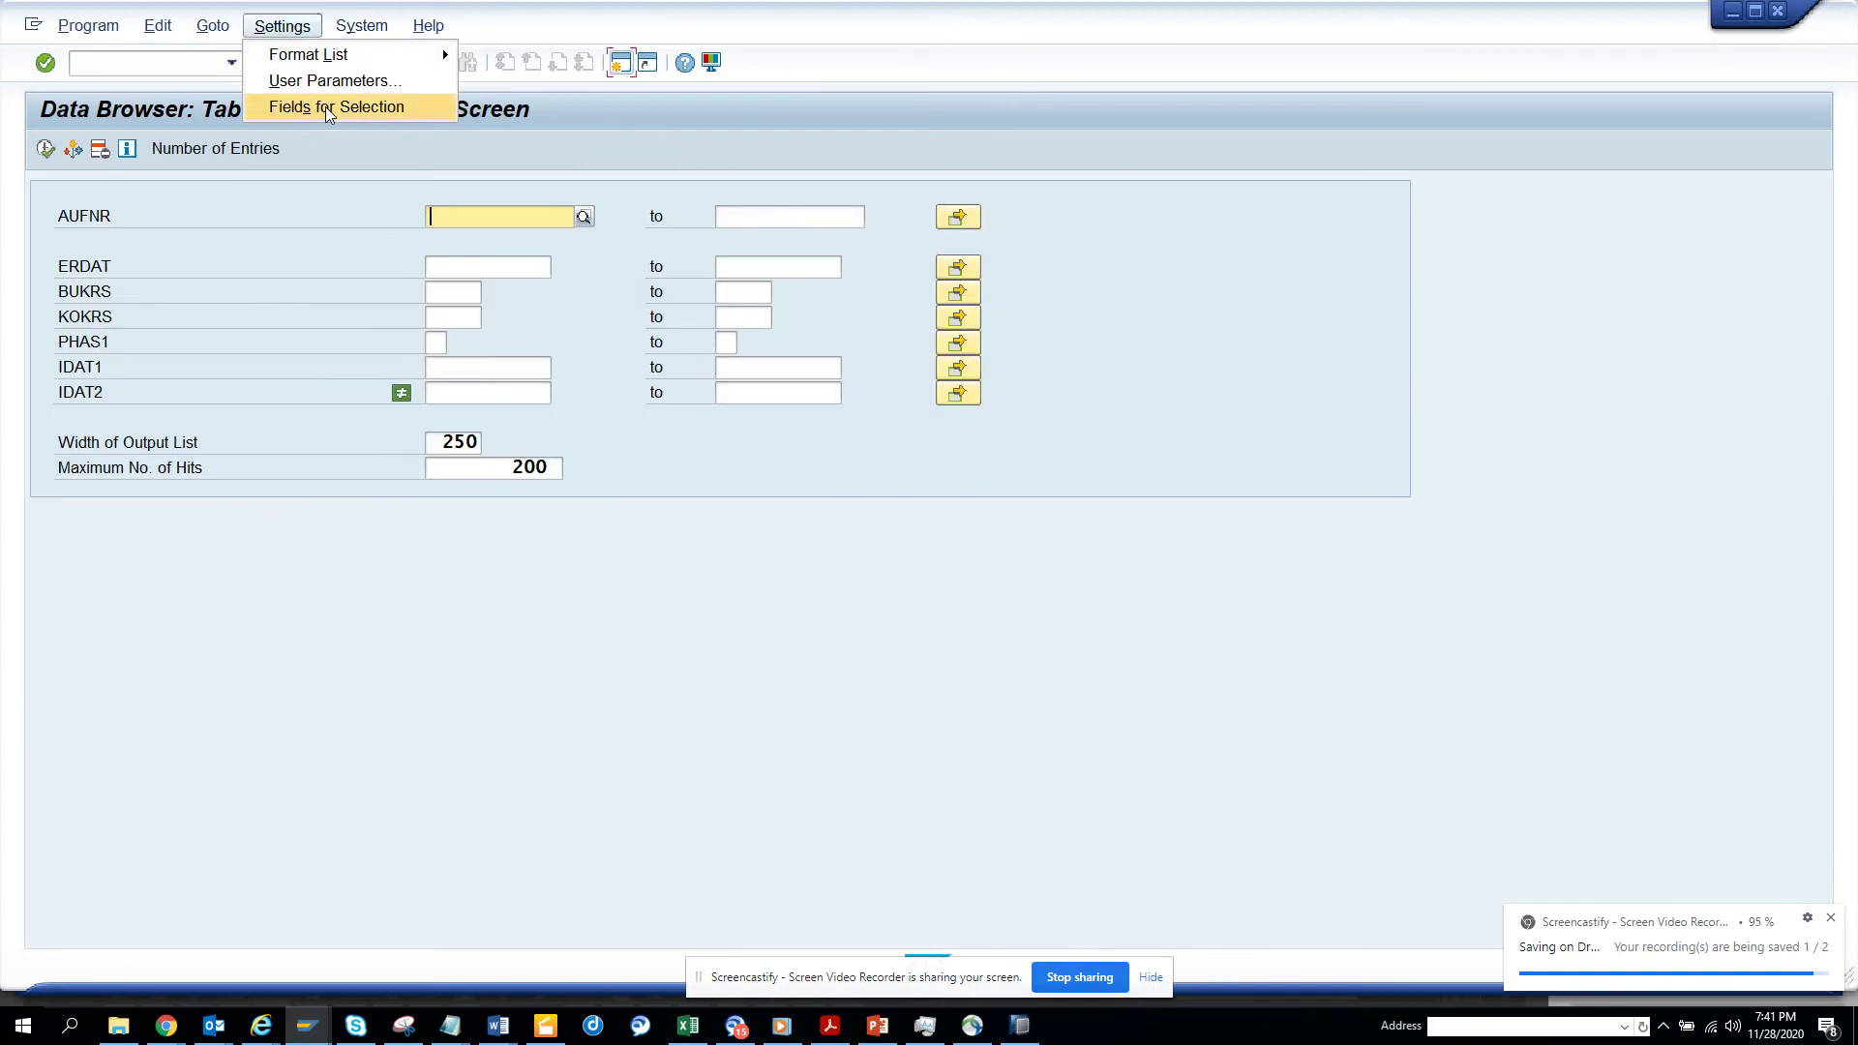
left_click(325, 107)
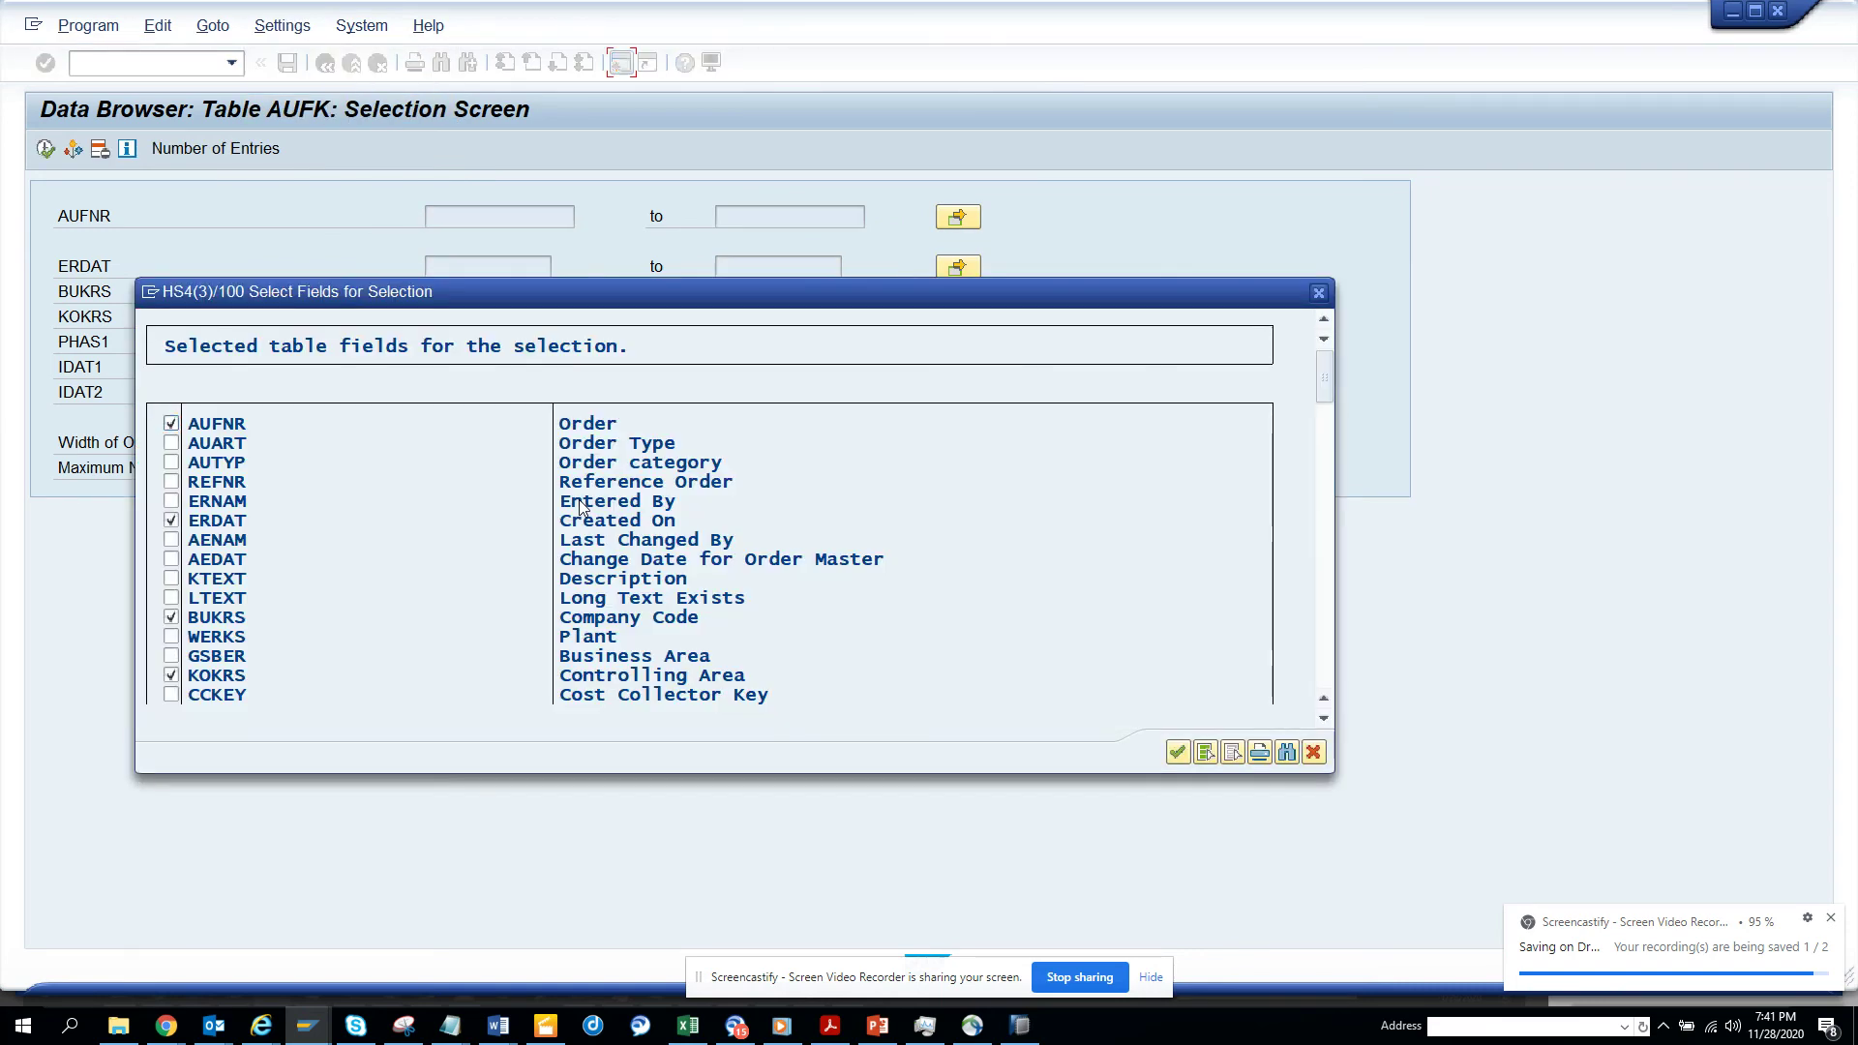
key("ctrl+f")
type("idat")
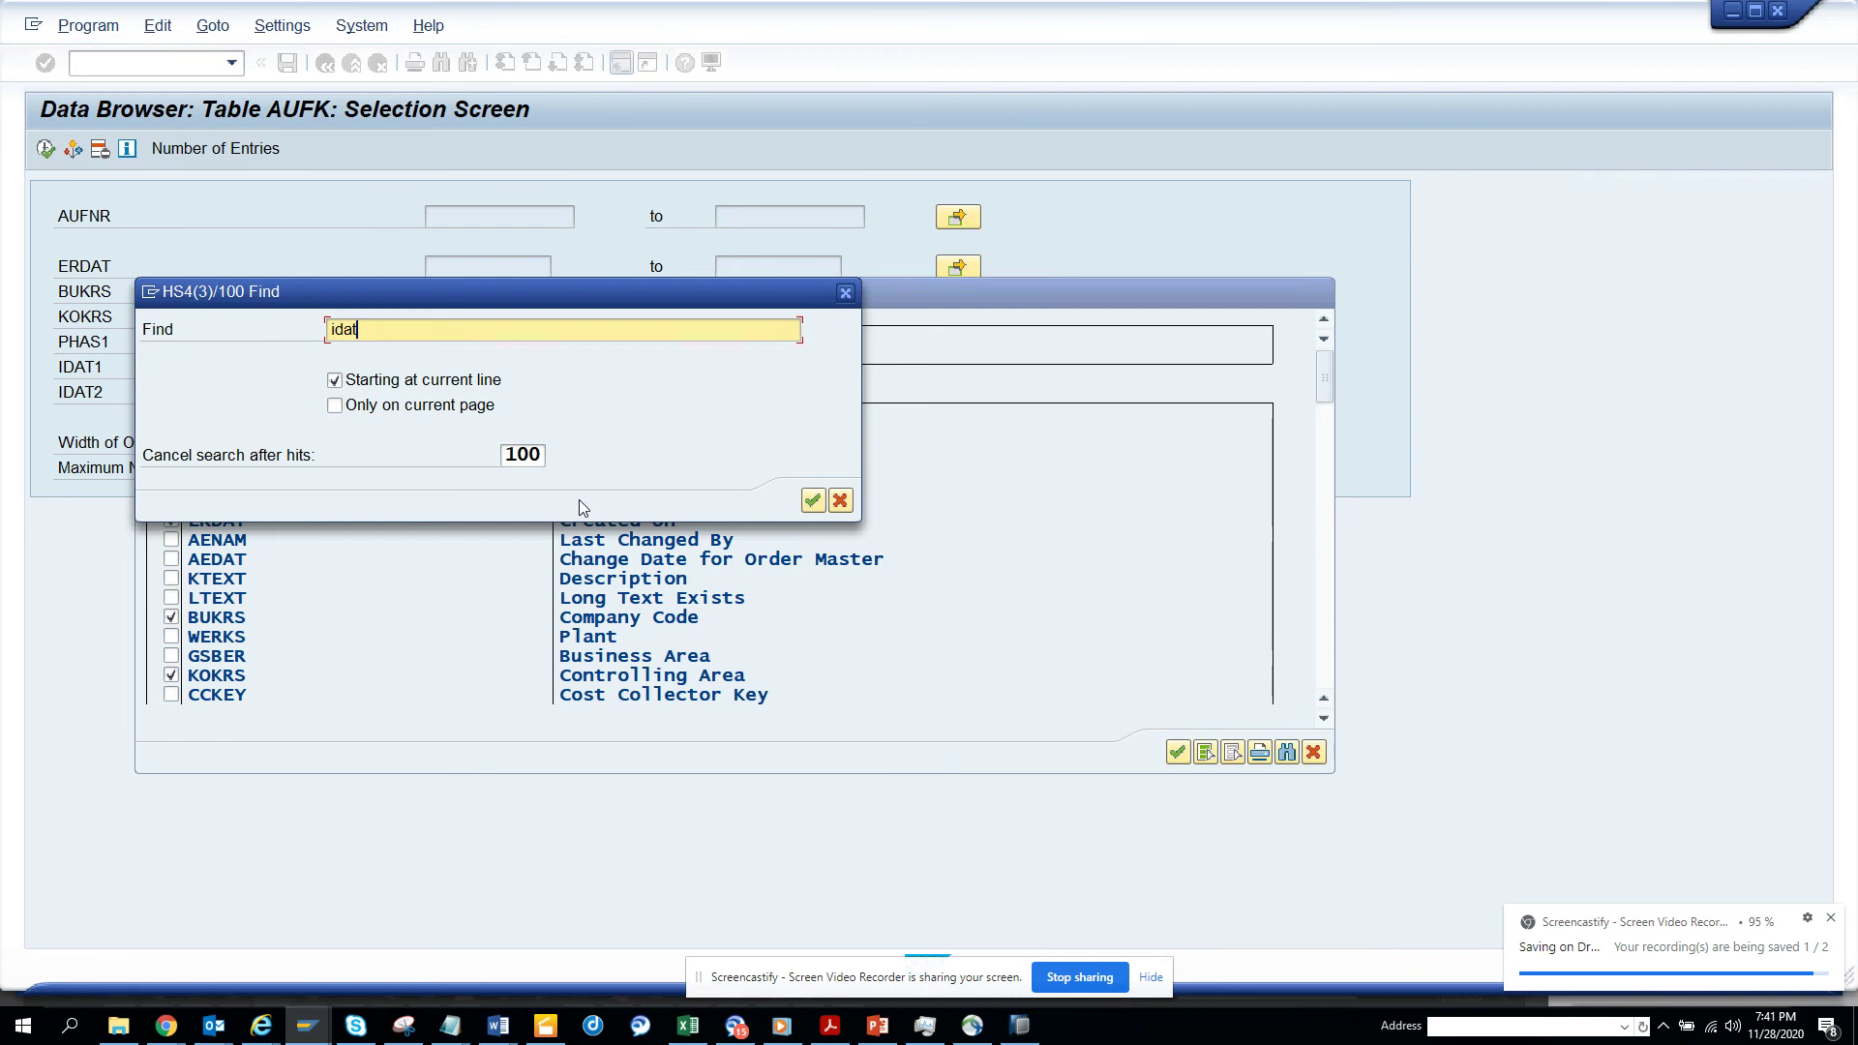
key("Return")
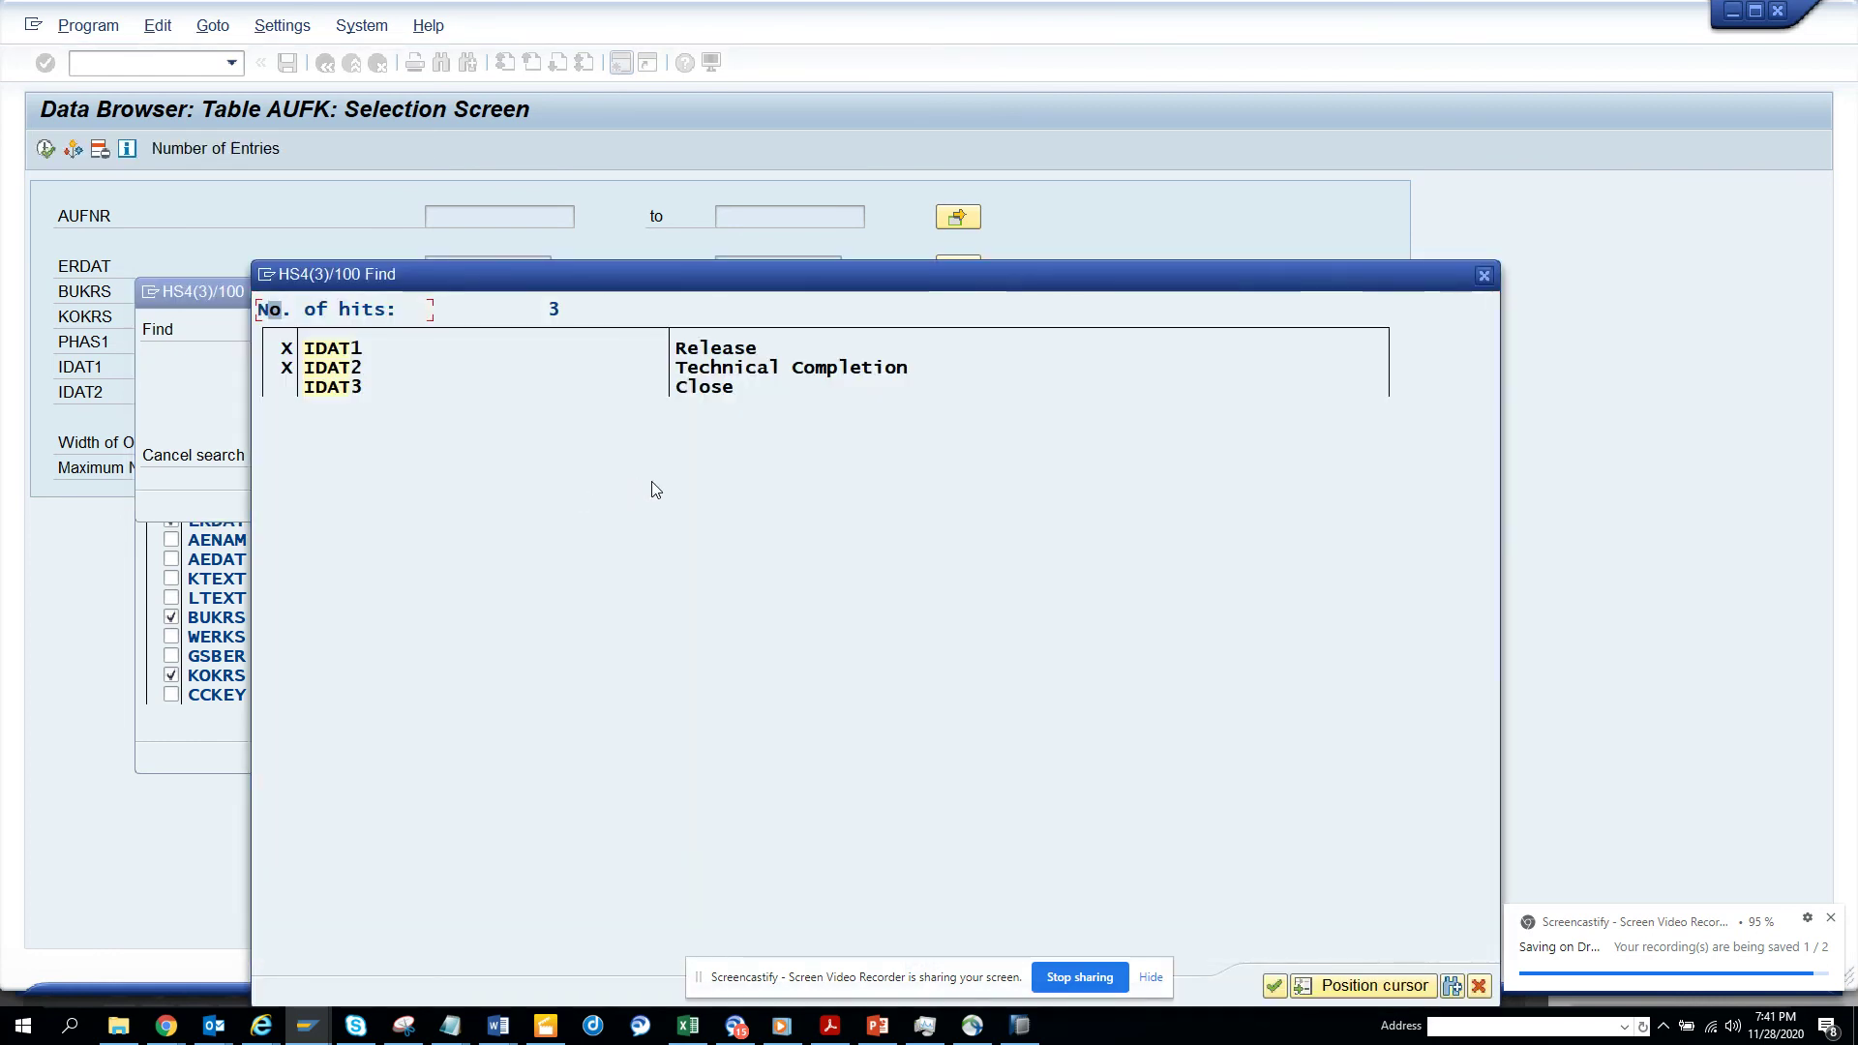
left_click(333, 399)
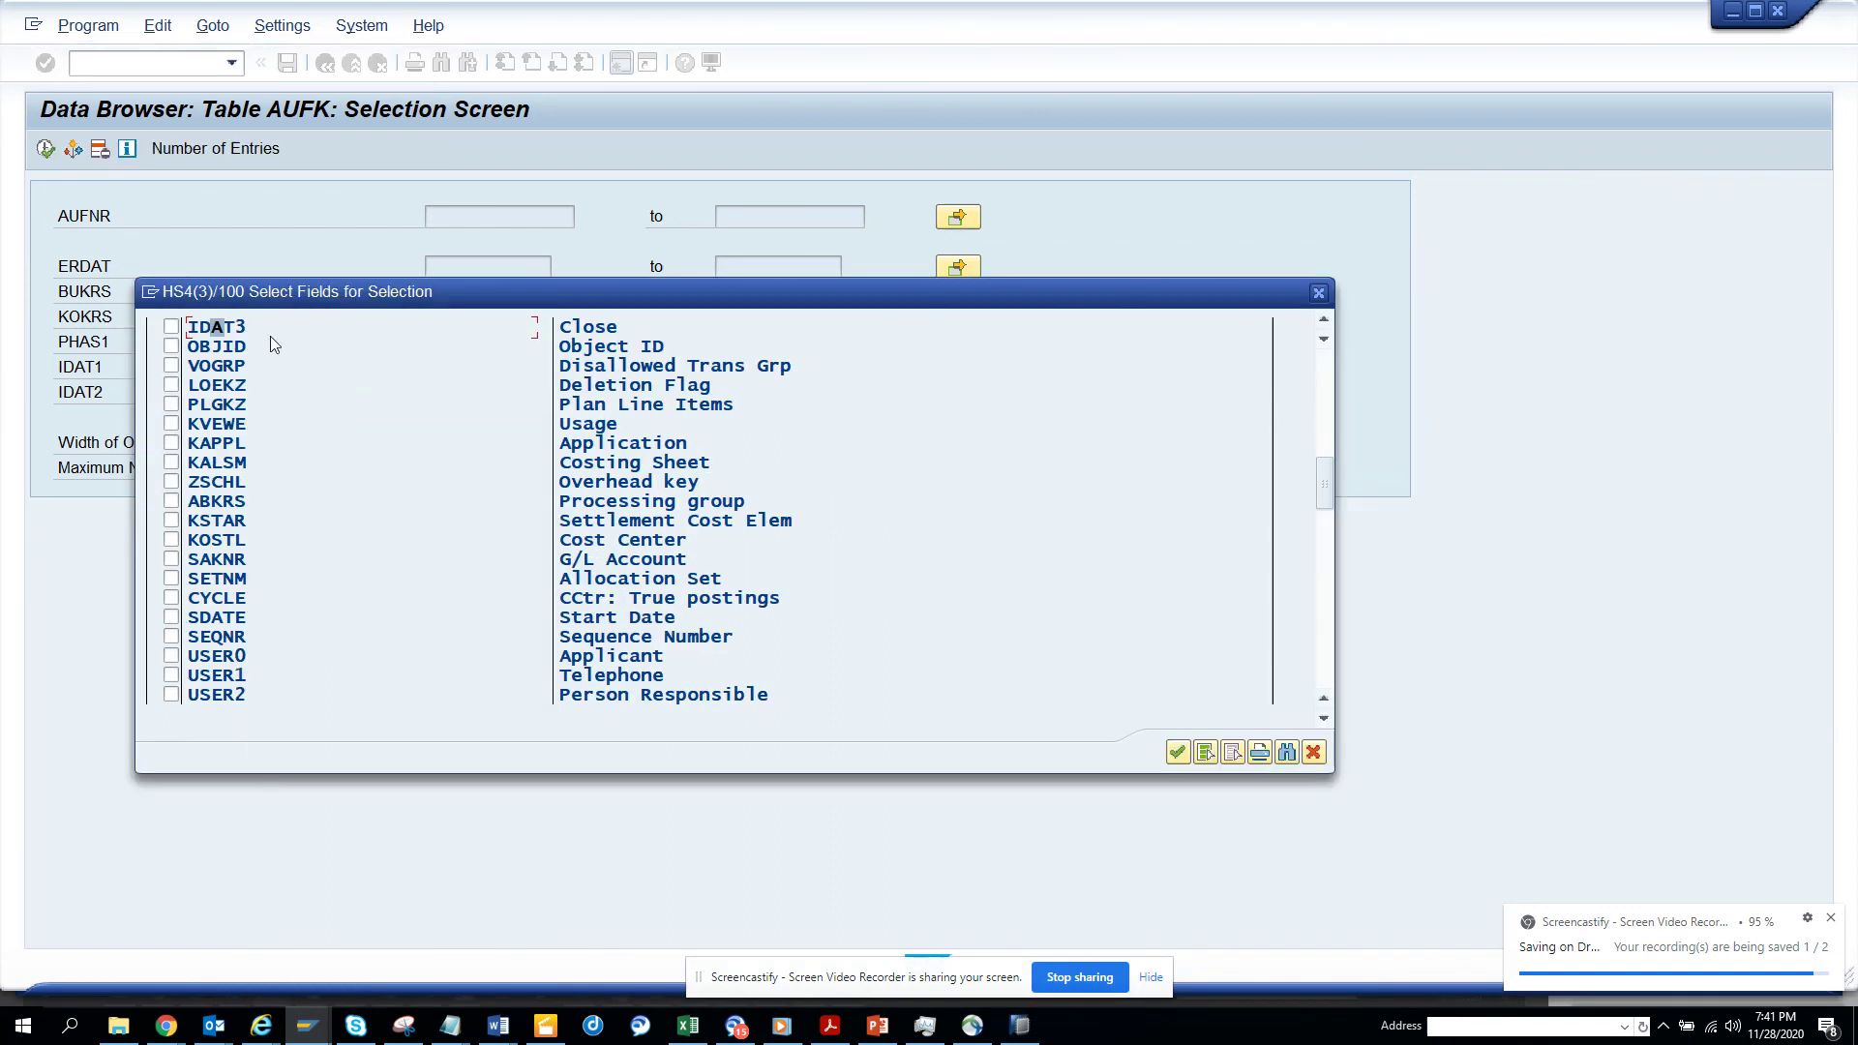
left_click(172, 327)
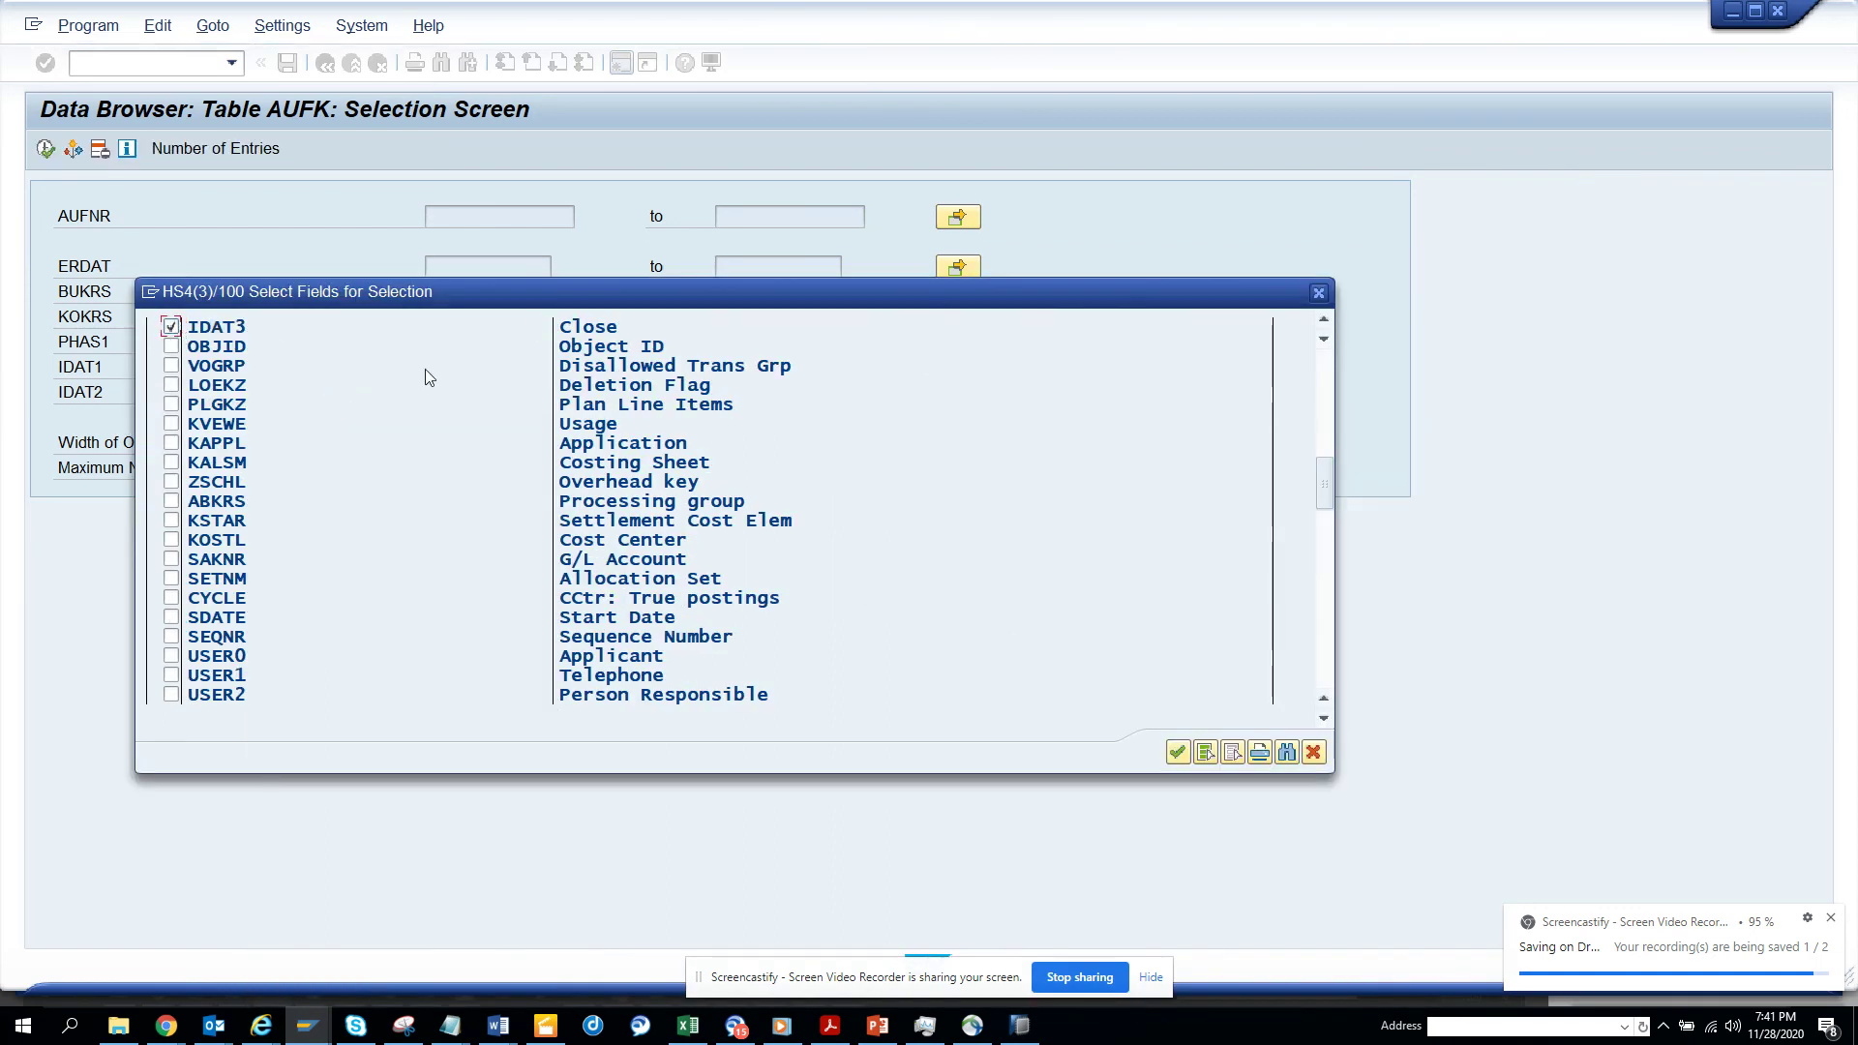
left_click(1177, 752)
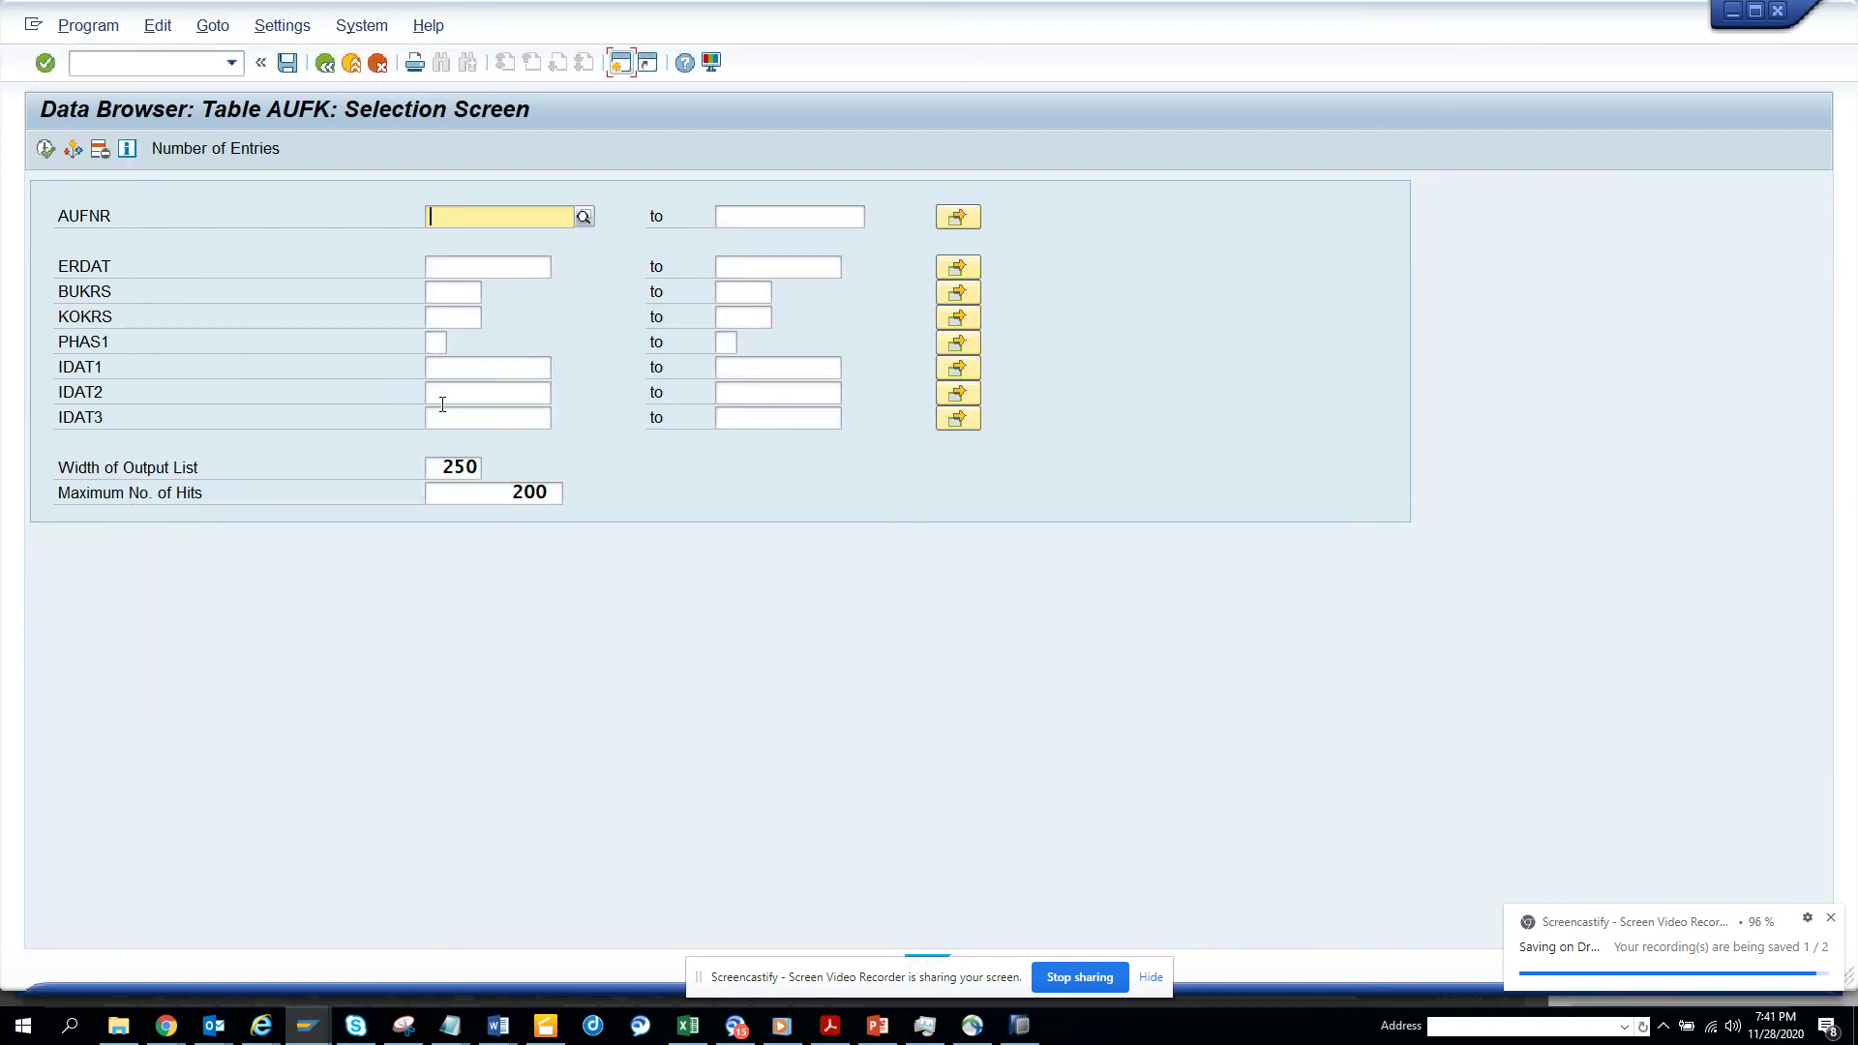
Set IDAT3 to Not Equal To and execute, leaving one incomplete order.
key("F8")
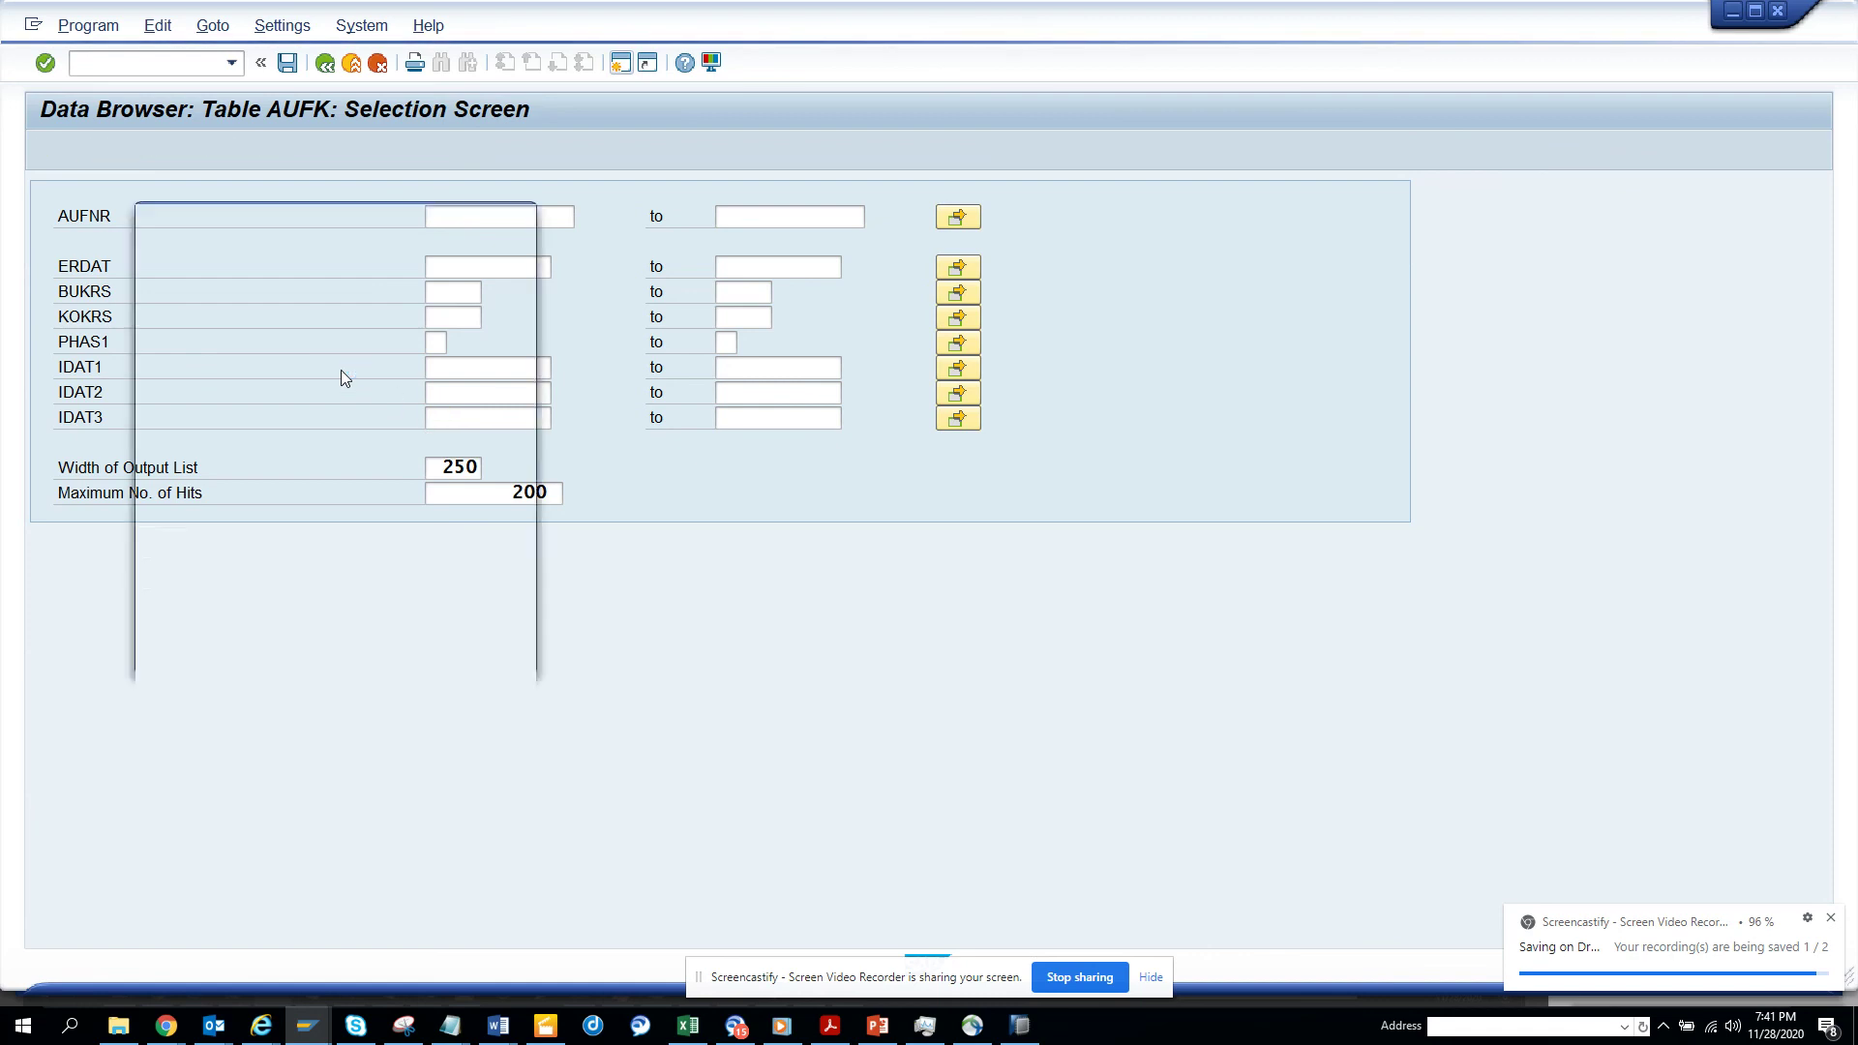
double_click(269, 432)
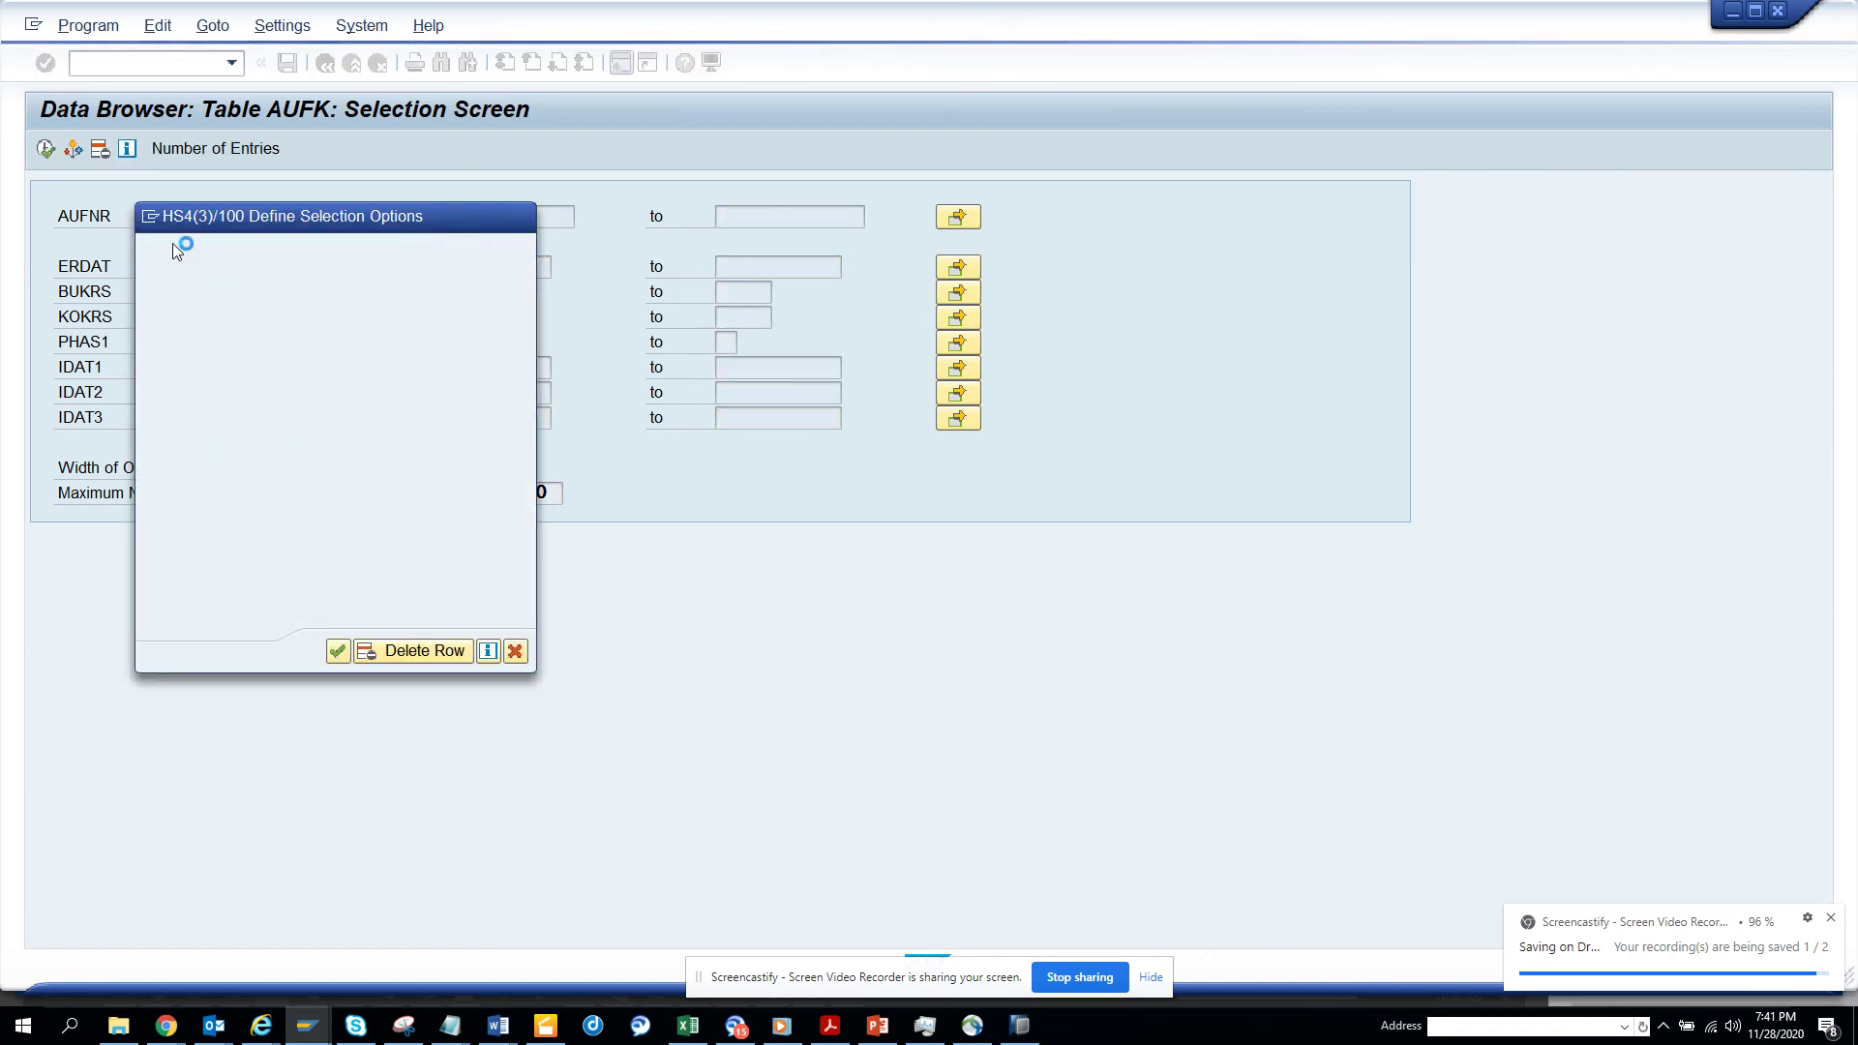
left_click(45, 149)
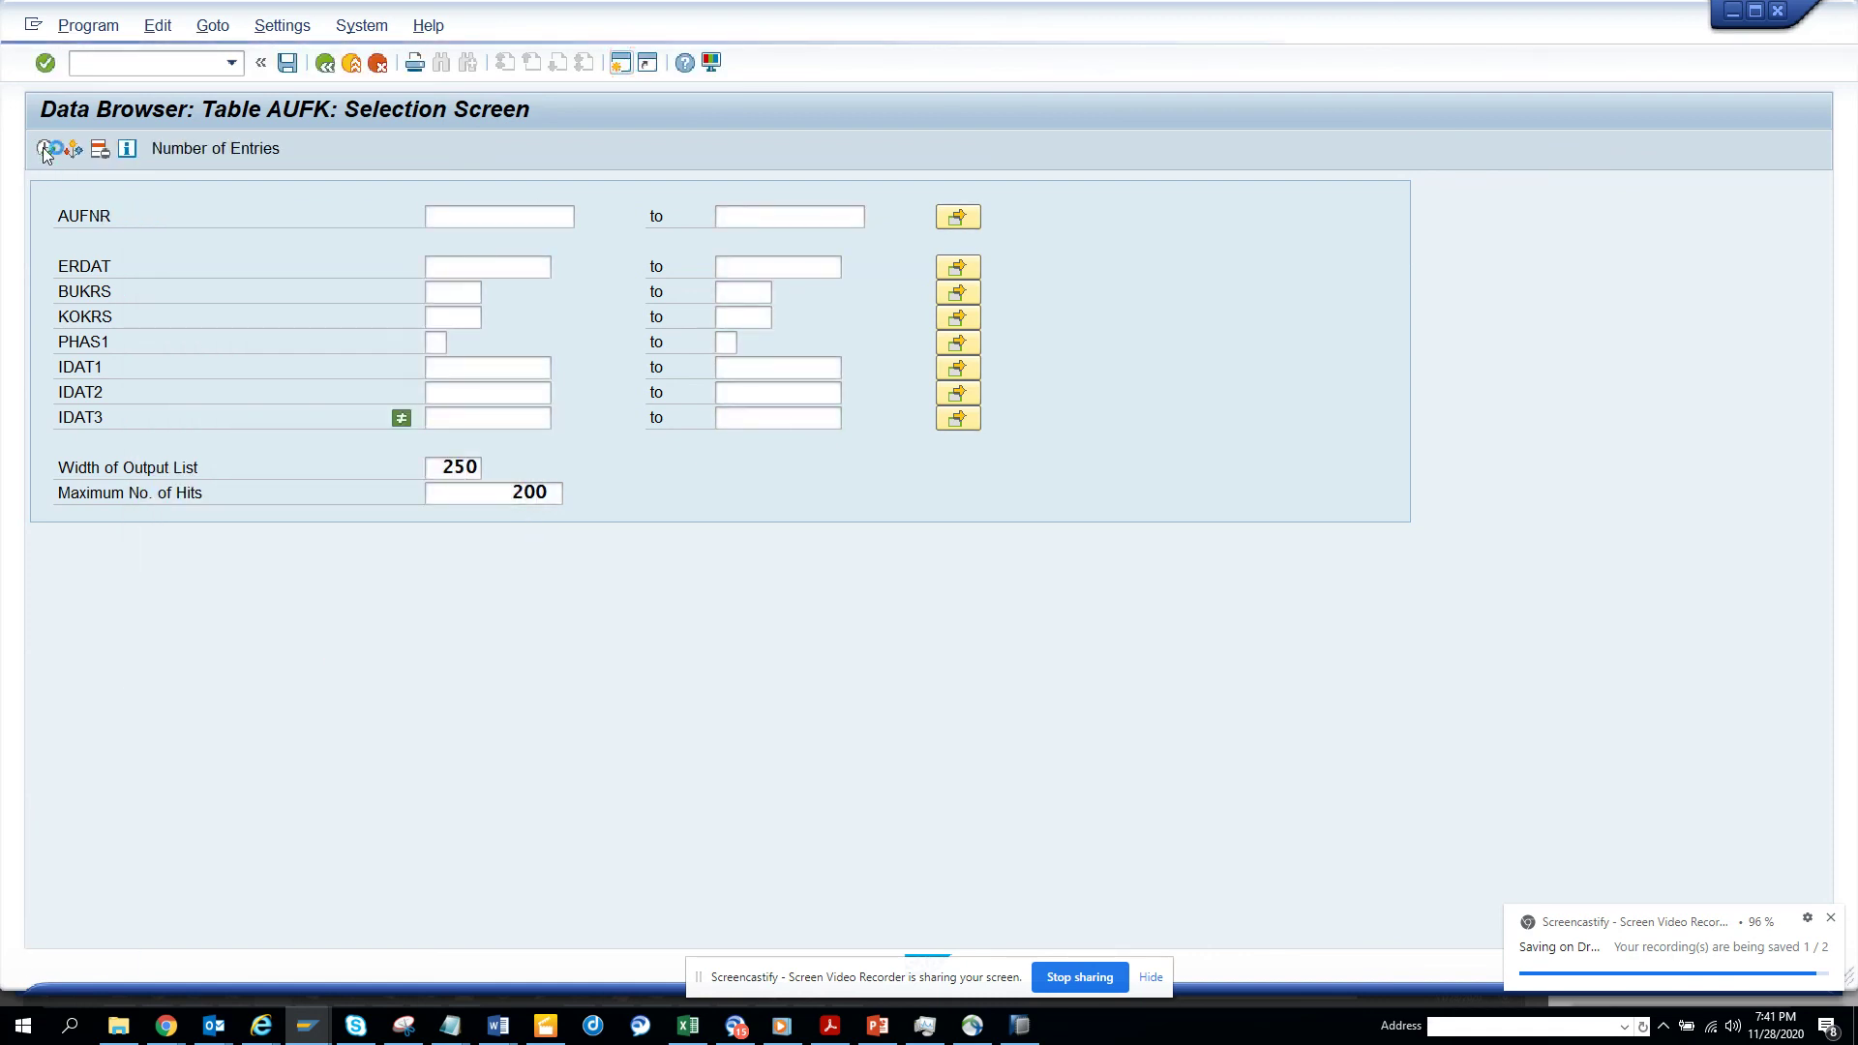